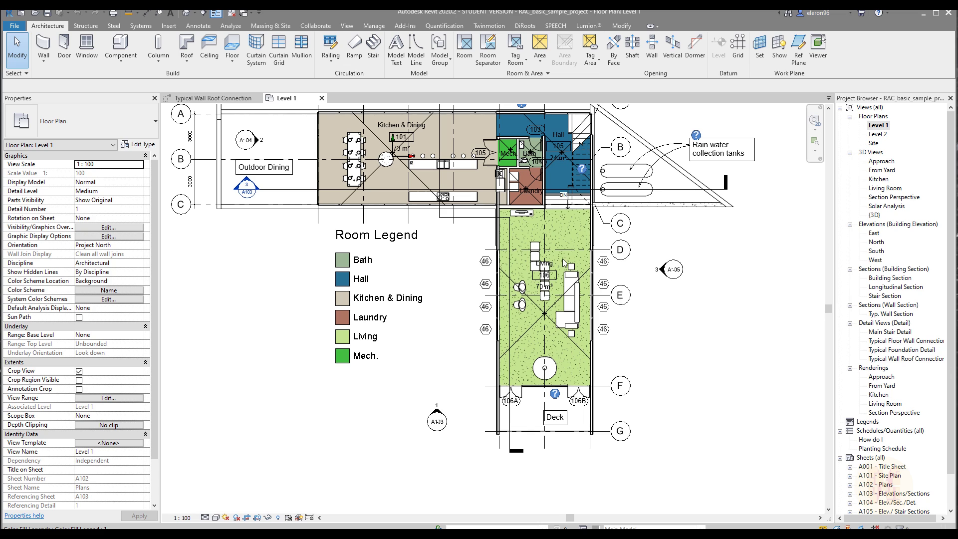
# - Create a shaft opening with a rectangular boundary in the Living room, just below the hall stairs, and finish the sketch
pyautogui.scroll(5, 582, 198)
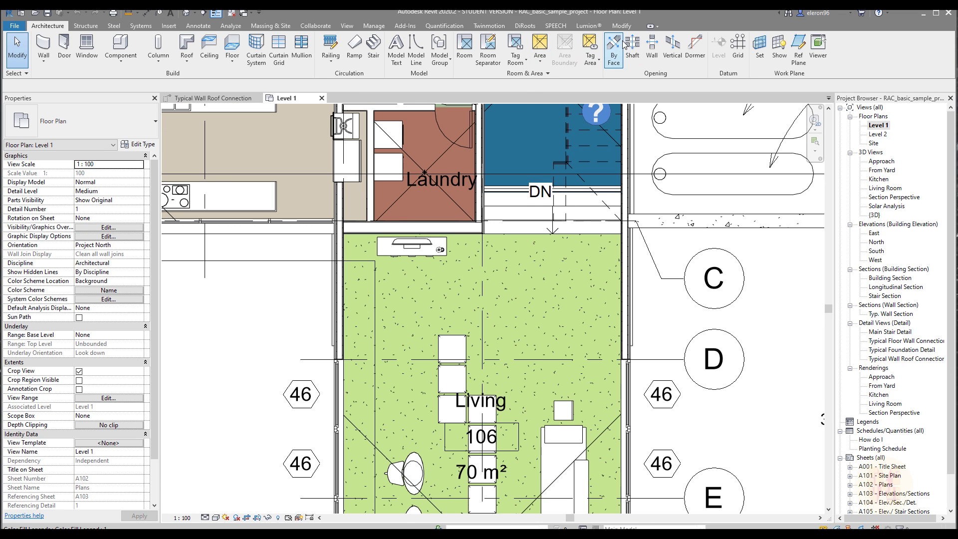
pyautogui.click(633, 46)
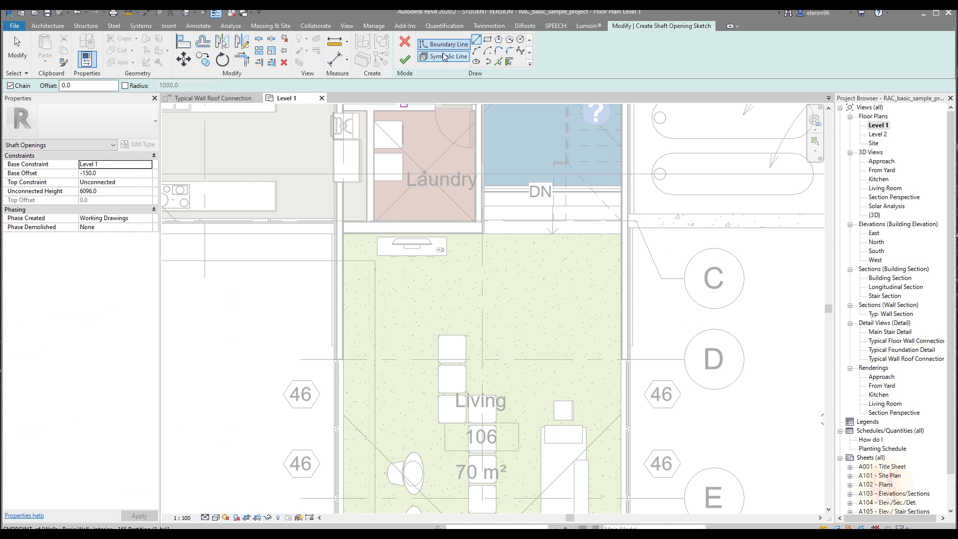
pyautogui.click(548, 264)
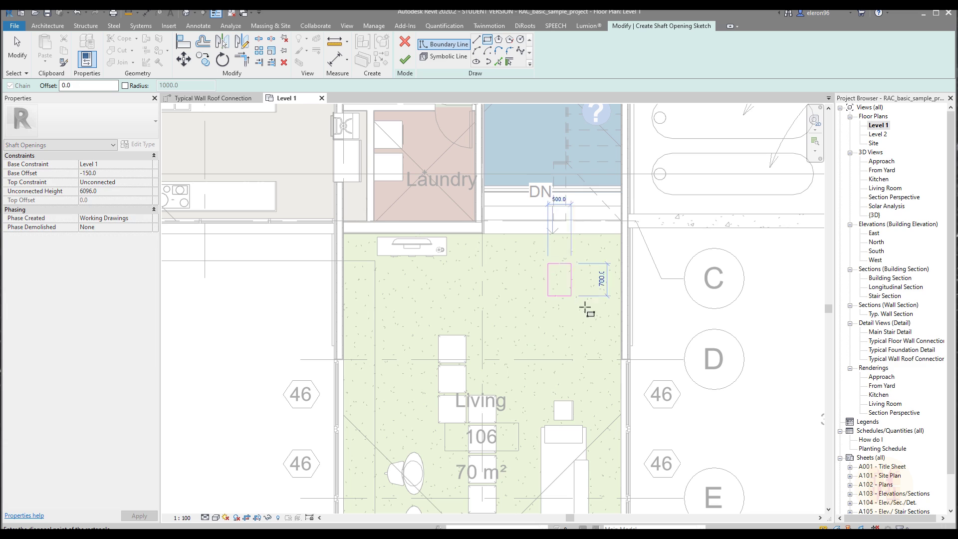
pyautogui.click(604, 333)
pyautogui.click(405, 61)
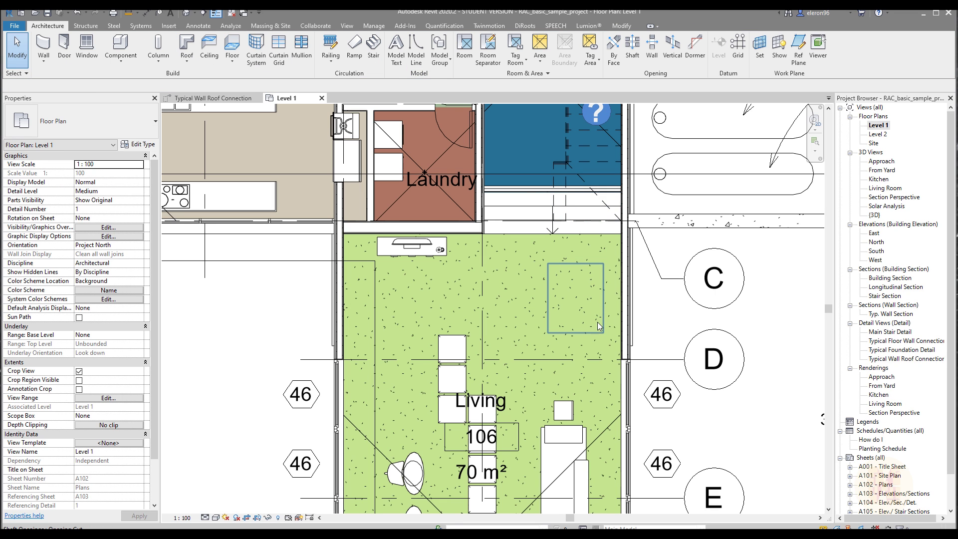
# - Examine how the shaft opening in the Living room displays in plan when selected and when deselected
pyautogui.click(601, 324)
pyautogui.click(661, 344)
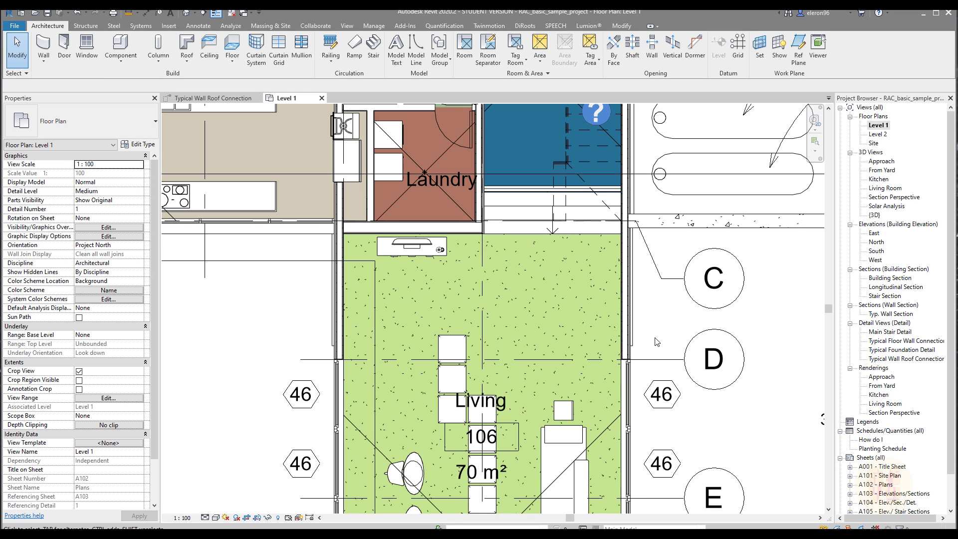
pyautogui.click(582, 325)
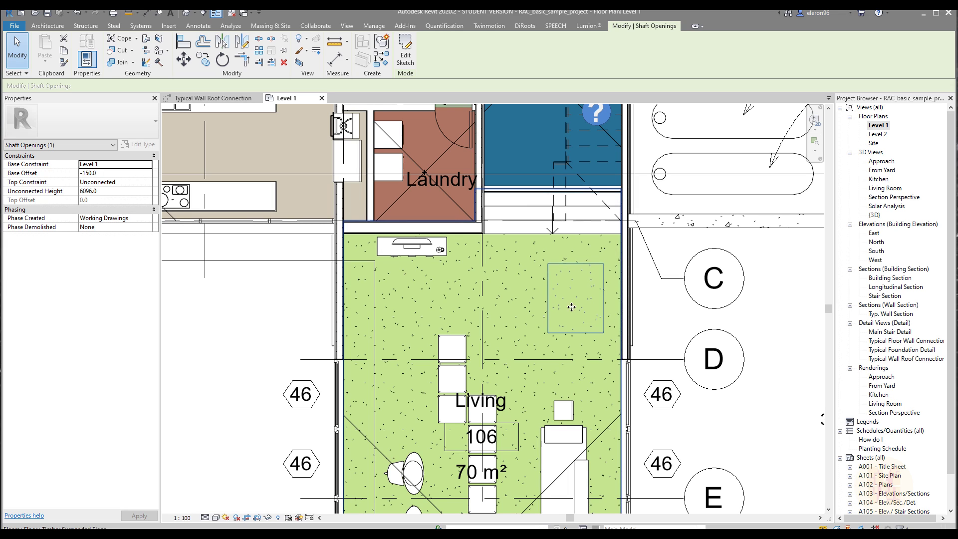
pyautogui.scroll(-1, 541, 345)
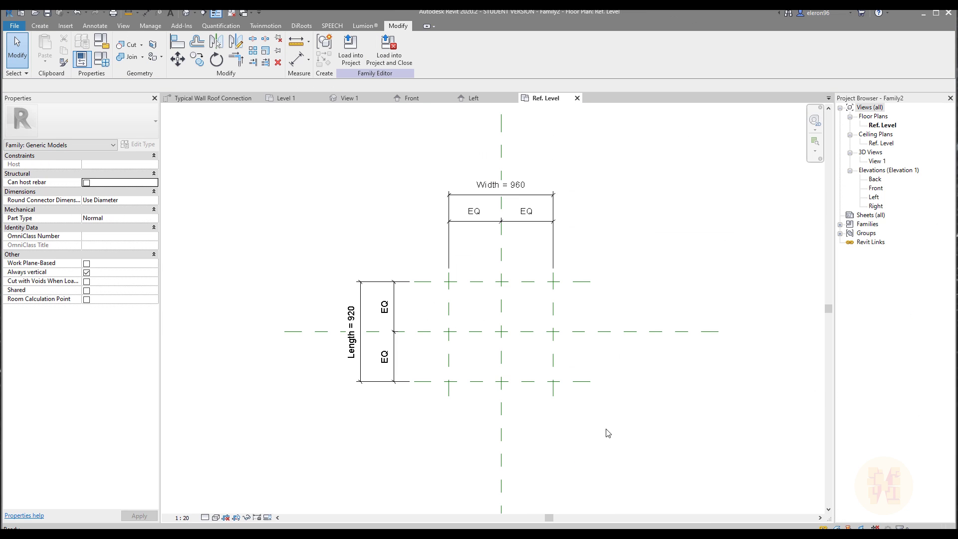
# - Create a new family from the Metric Detail Item template
pyautogui.click(14, 27)
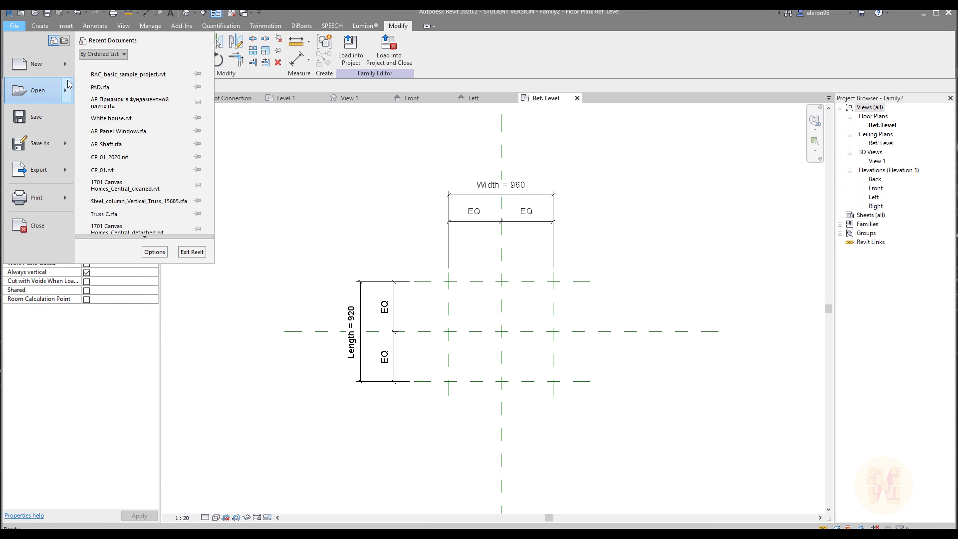
pyautogui.moveTo(36, 63)
pyautogui.click(114, 96)
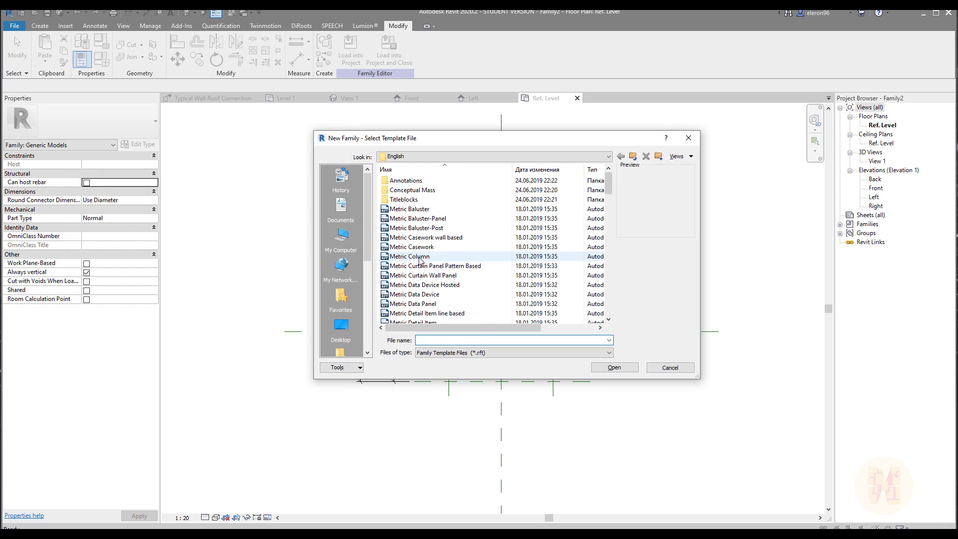
pyautogui.scroll(-3, 419, 259)
pyautogui.click(434, 237)
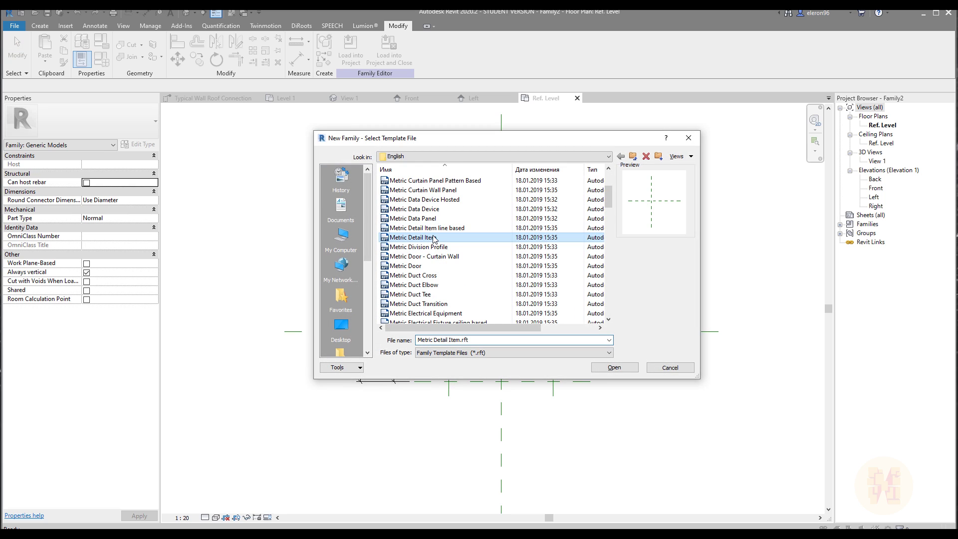
pyautogui.click(614, 367)
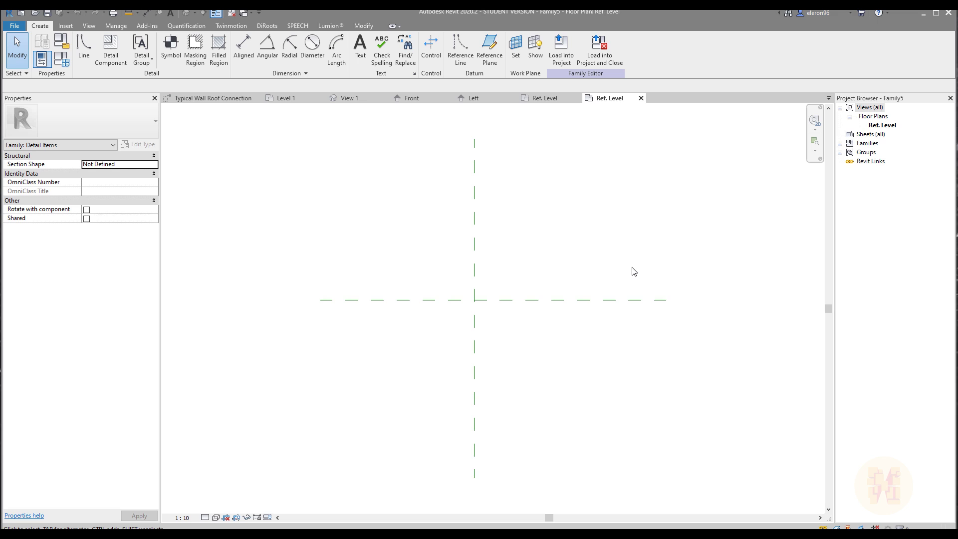
# - Draw a horizontal reference plane about 477 mm below the centre and a vertical one about 792 mm to its right
pyautogui.click(489, 50)
pyautogui.click(398, 359)
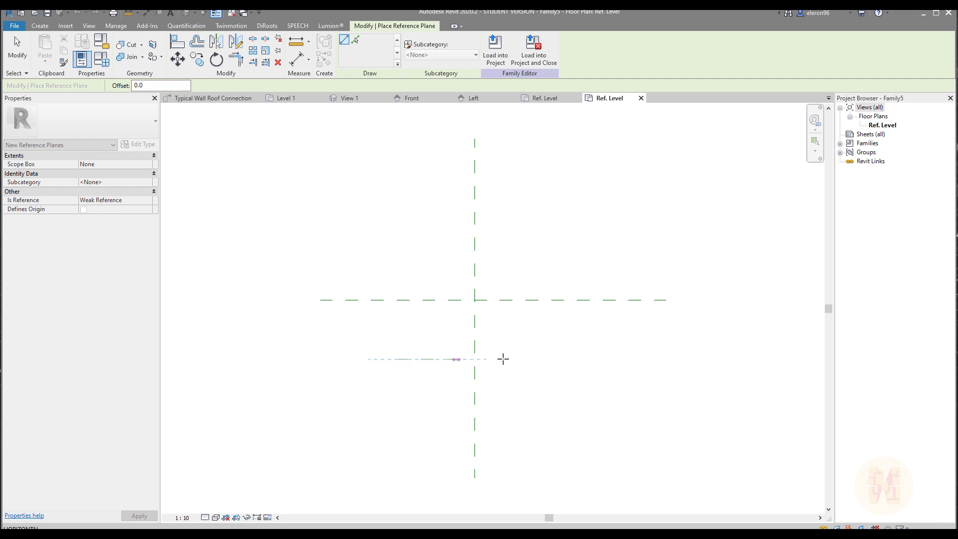
pyautogui.click(613, 360)
pyautogui.click(573, 244)
pyautogui.click(573, 385)
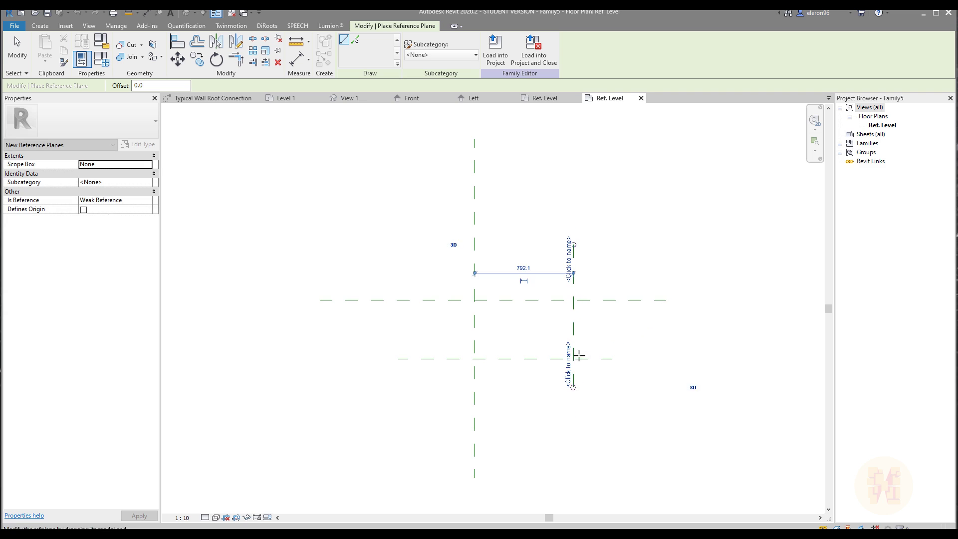
pyautogui.press('Escape')
pyautogui.press('Escape')
# - Place an aligned dimension between the two vertical reference planes, above the horizontal centre plane
pyautogui.press('d')
pyautogui.press('i')
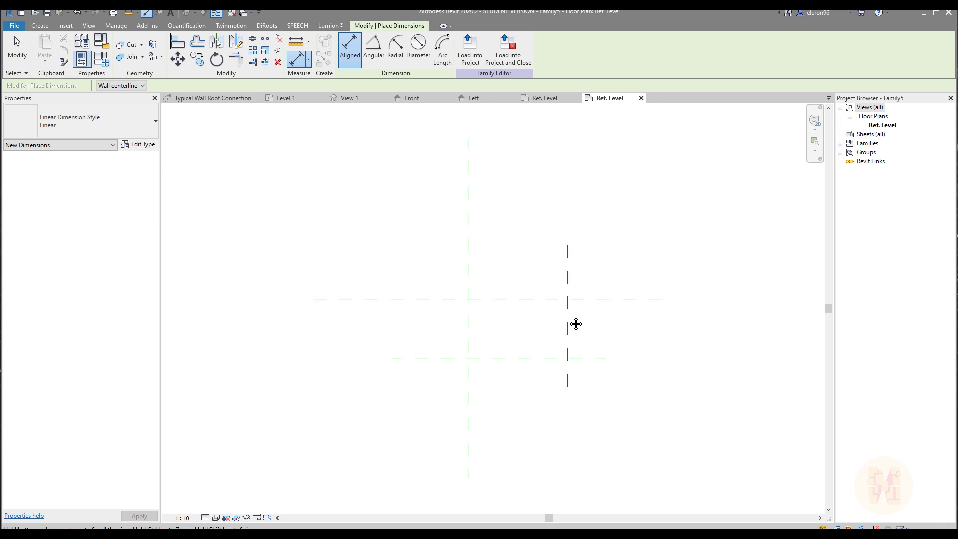
pyautogui.scroll(2, 574, 323)
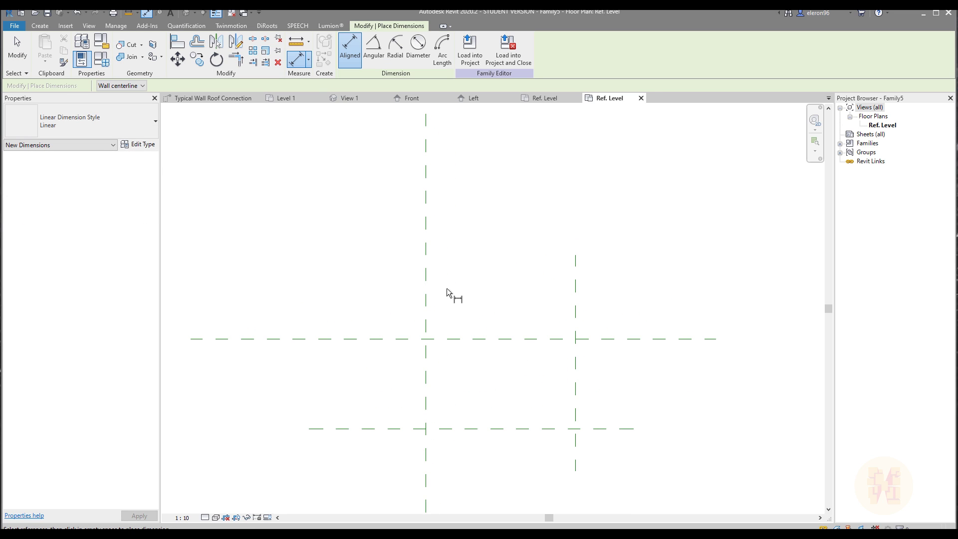
pyautogui.click(427, 281)
pyautogui.click(575, 281)
pyautogui.click(561, 229)
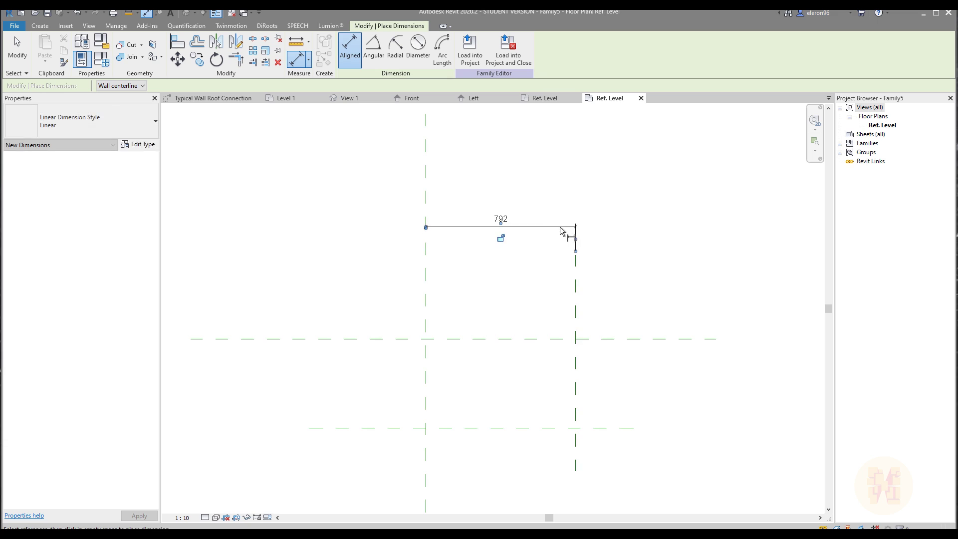
pyautogui.press('Escape')
pyautogui.press('Escape')
# - Label the dimension between the vertical planes with a new instance family parameter named Width
pyautogui.click(499, 218)
pyautogui.click(443, 49)
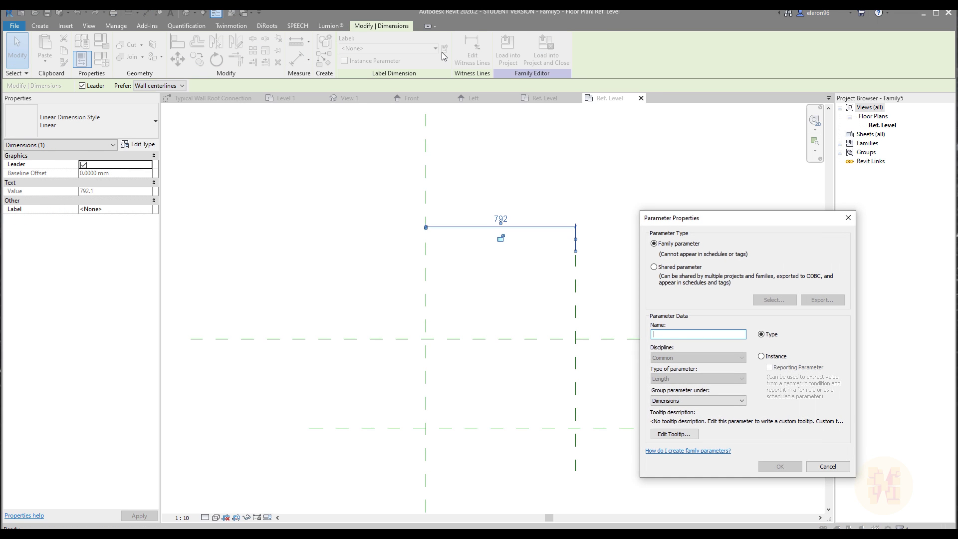
pyautogui.write('Width')
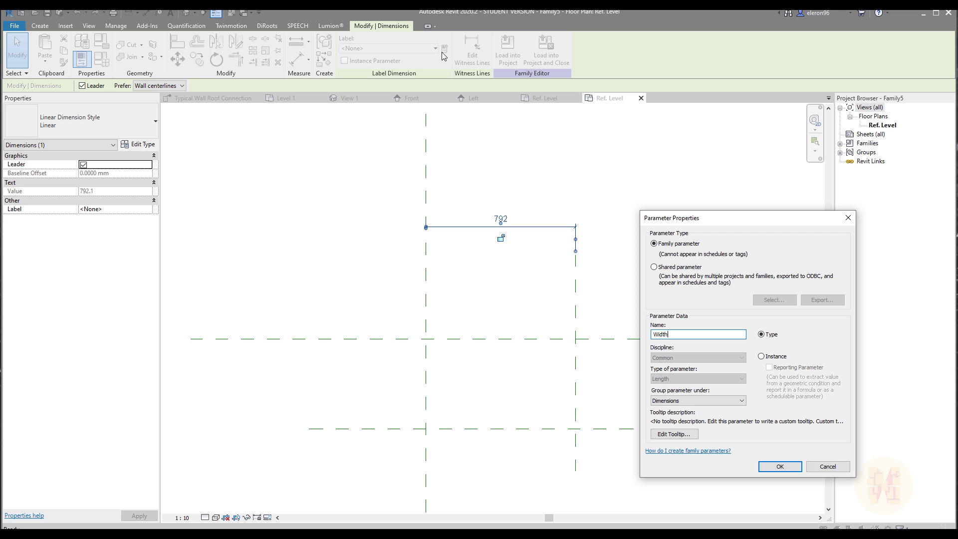
pyautogui.click(777, 357)
pyautogui.click(778, 466)
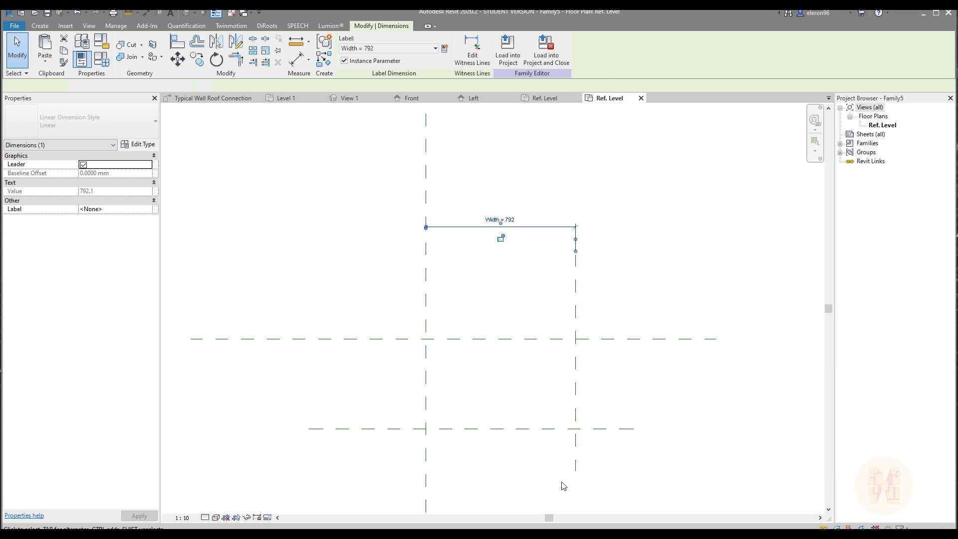
# - Place an aligned dimension between the two horizontal reference planes, left of the vertical centre plane
pyautogui.press('d')
pyautogui.press('i')
pyautogui.moveTo(555, 383); pyautogui.dragTo(552, 321, button='middle')
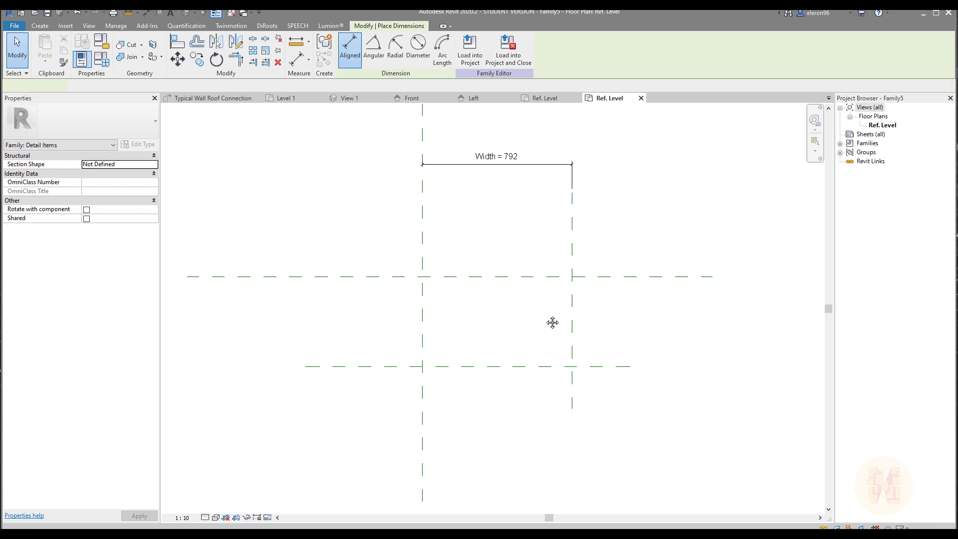
pyautogui.click(361, 276)
pyautogui.click(368, 366)
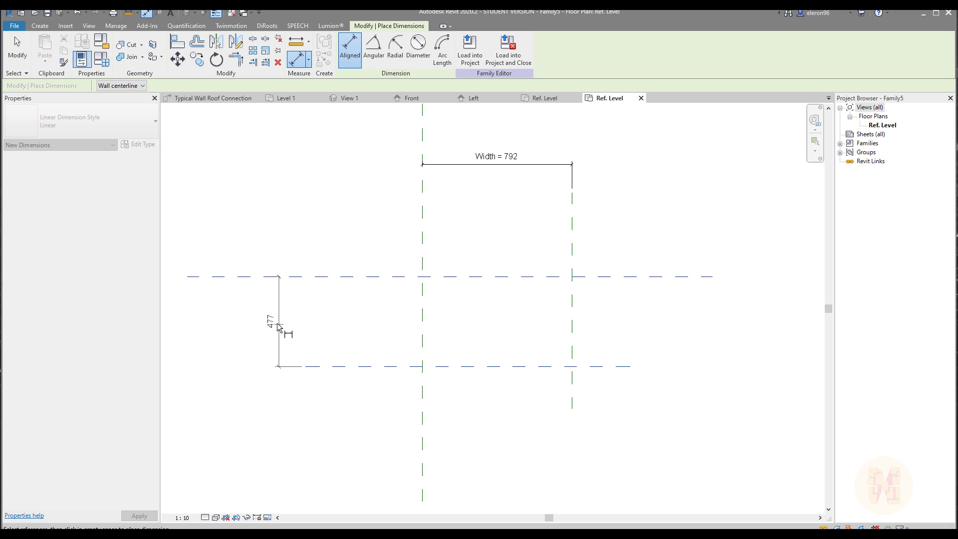
pyautogui.click(278, 326)
pyautogui.press('Escape')
pyautogui.press('Escape')
# - Label the dimension between the horizontal planes with a new instance family parameter named Length
pyautogui.click(274, 321)
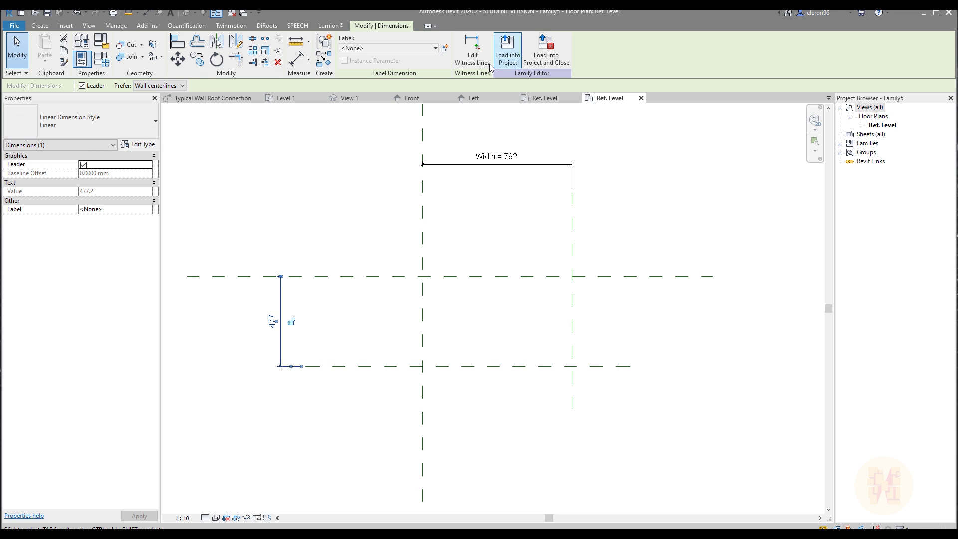
pyautogui.click(445, 50)
pyautogui.write('Length')
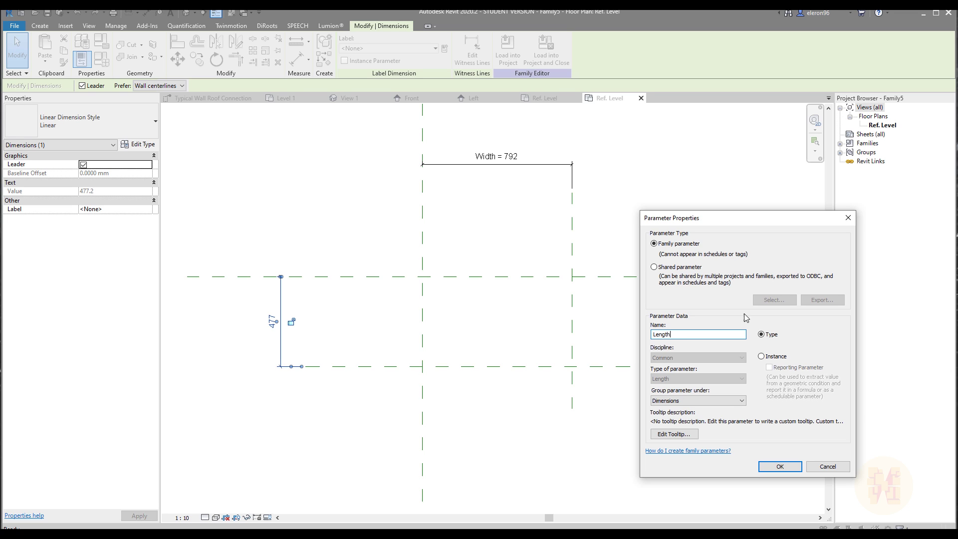
pyautogui.click(776, 357)
pyautogui.click(779, 466)
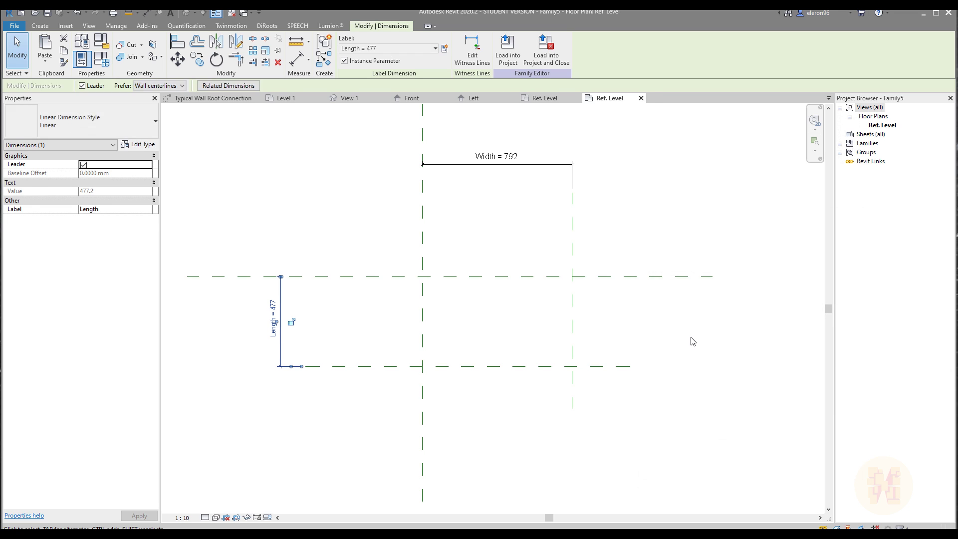
pyautogui.click(691, 337)
# - Start a Concrete filled region and pick the vertical and horizontal centre reference planes as boundary lines locked to them
pyautogui.moveTo(695, 344); pyautogui.dragTo(674, 329, button='middle')
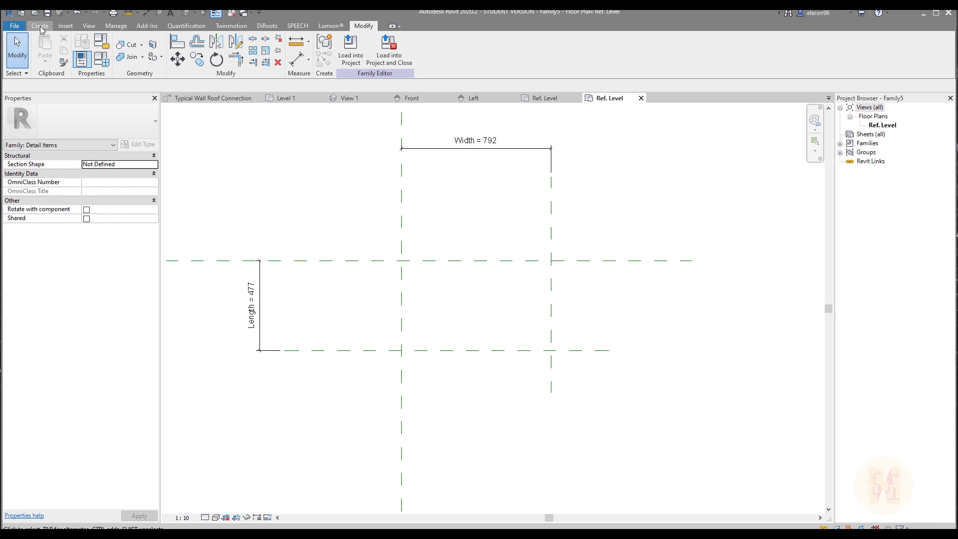
pyautogui.click(40, 25)
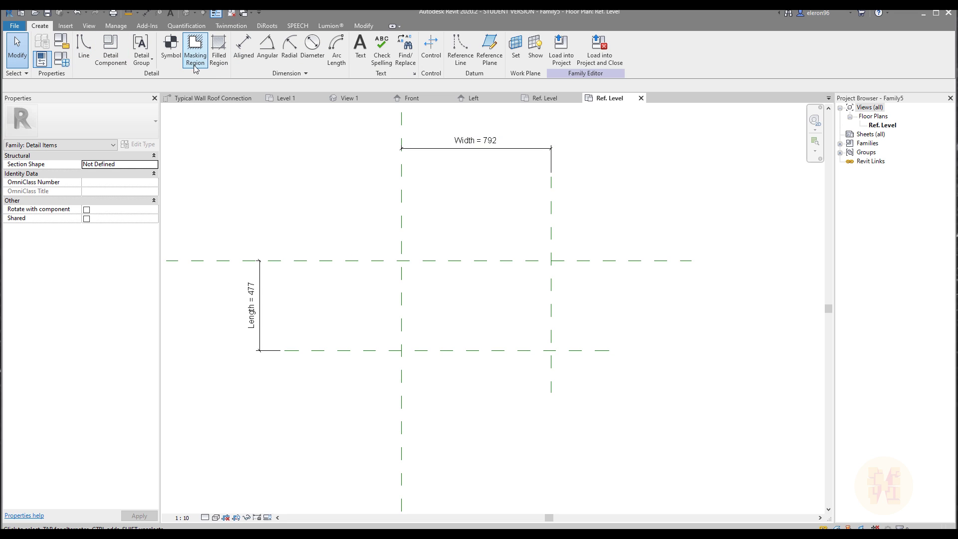
pyautogui.click(223, 63)
pyautogui.scroll(2, 522, 220)
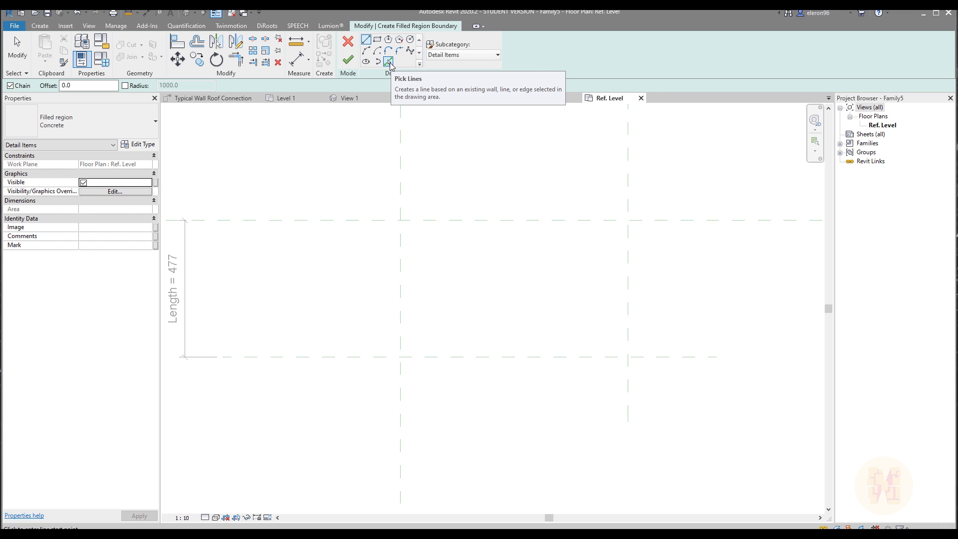
pyautogui.click(389, 62)
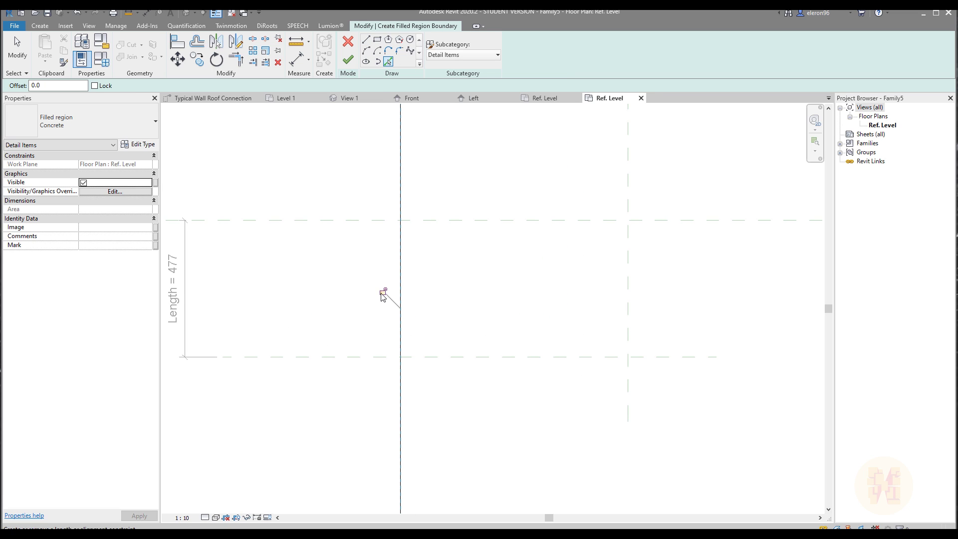
pyautogui.click(492, 220)
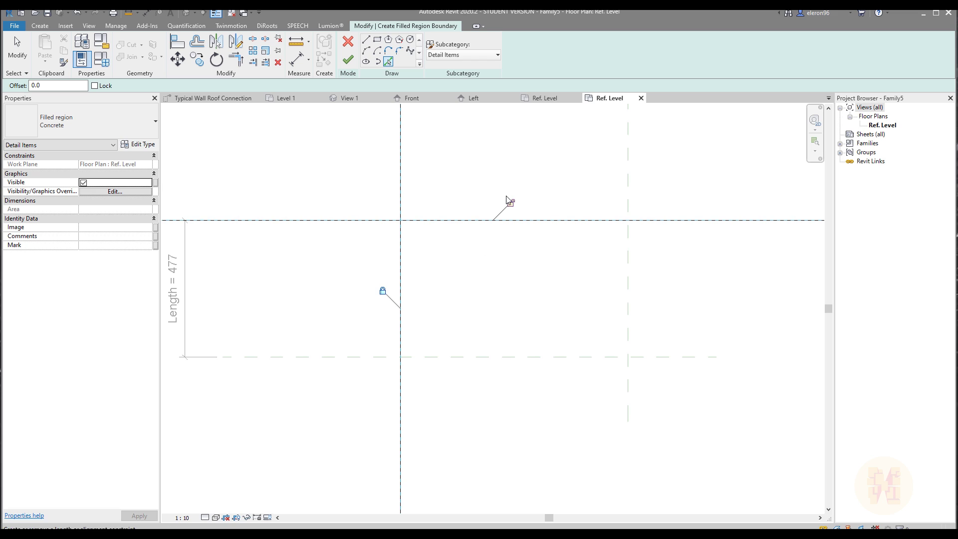
# - Draw a bent two-segment boundary line from the upper-right to the lower-left plane intersection, with a first segment about 600 mm long at 168°
pyautogui.click(366, 40)
pyautogui.click(627, 220)
pyautogui.click(459, 256)
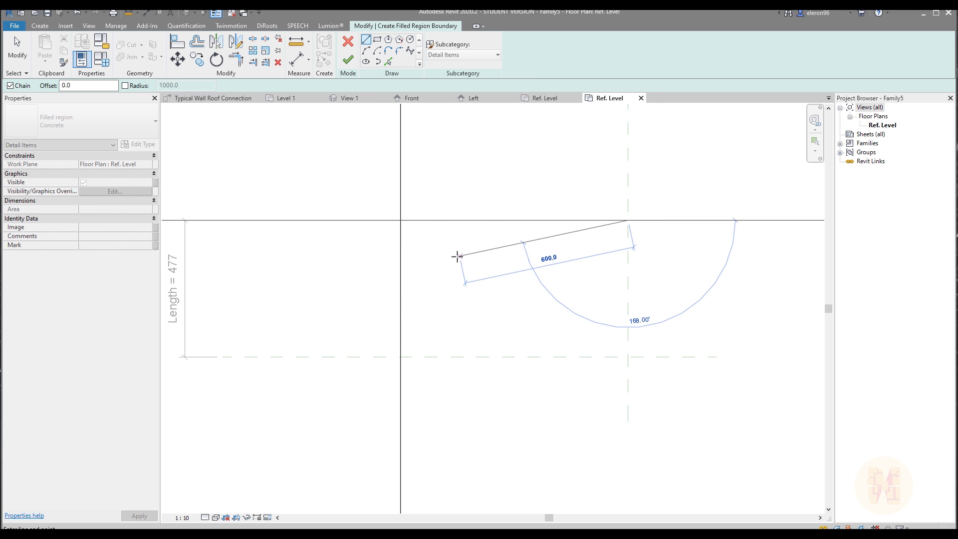
pyautogui.click(401, 357)
pyautogui.press('Escape')
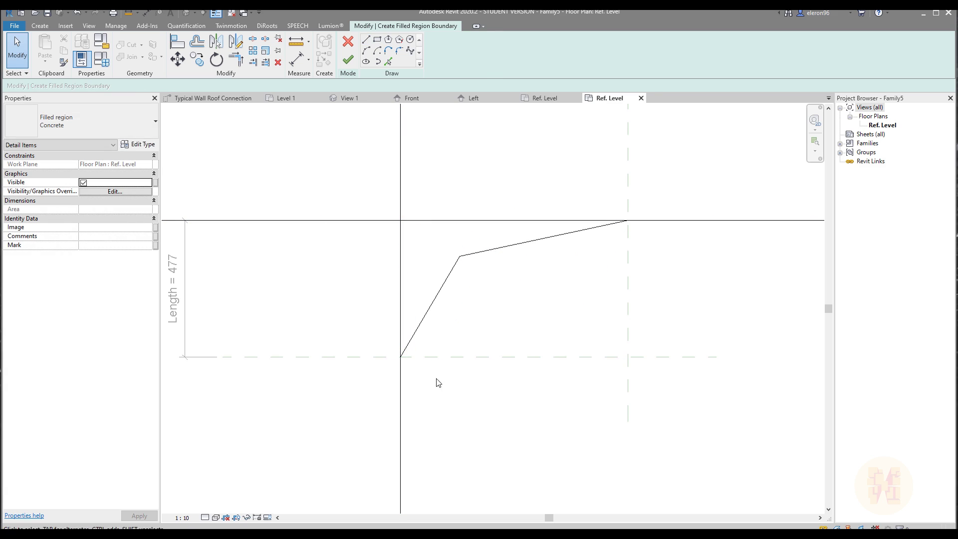
# - Trim the picked vertical and horizontal lines to the bent line so the filled region boundary forms a closed L-shaped loop
pyautogui.press('t')
pyautogui.press('r')
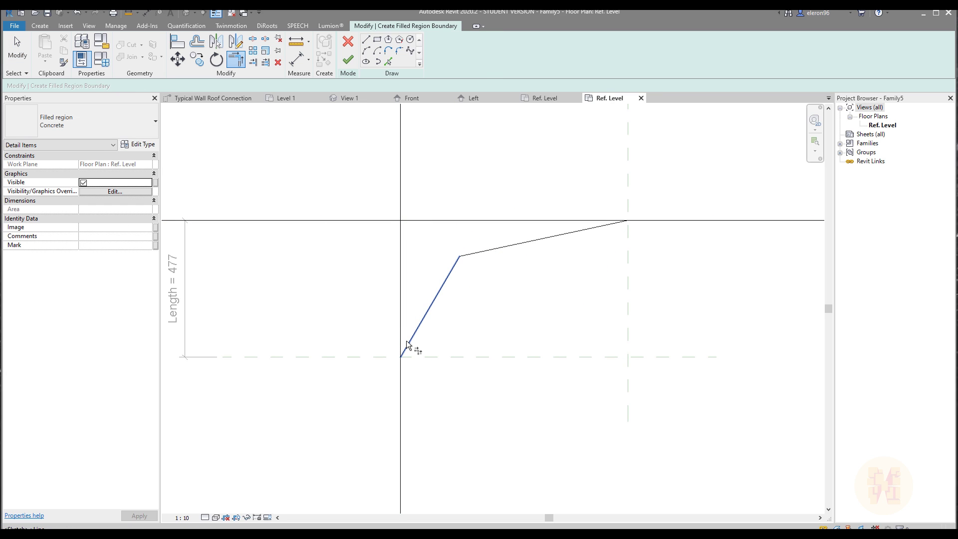
pyautogui.click(405, 345)
pyautogui.click(413, 225)
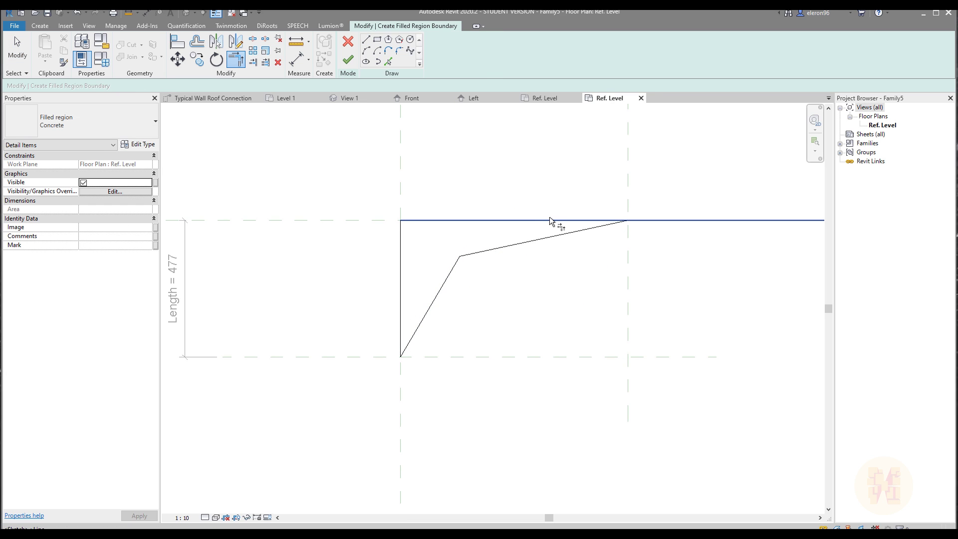
pyautogui.click(552, 220)
pyautogui.click(566, 235)
pyautogui.press('Escape')
pyautogui.scroll(-2, 710, 215)
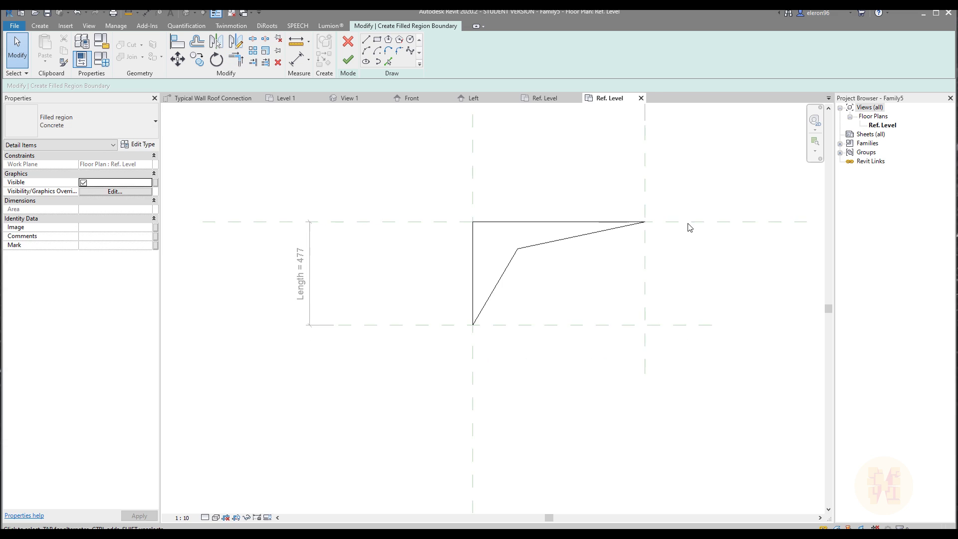
pyautogui.moveTo(689, 222); pyautogui.dragTo(641, 214, button='middle')
pyautogui.scroll(3, 628, 194)
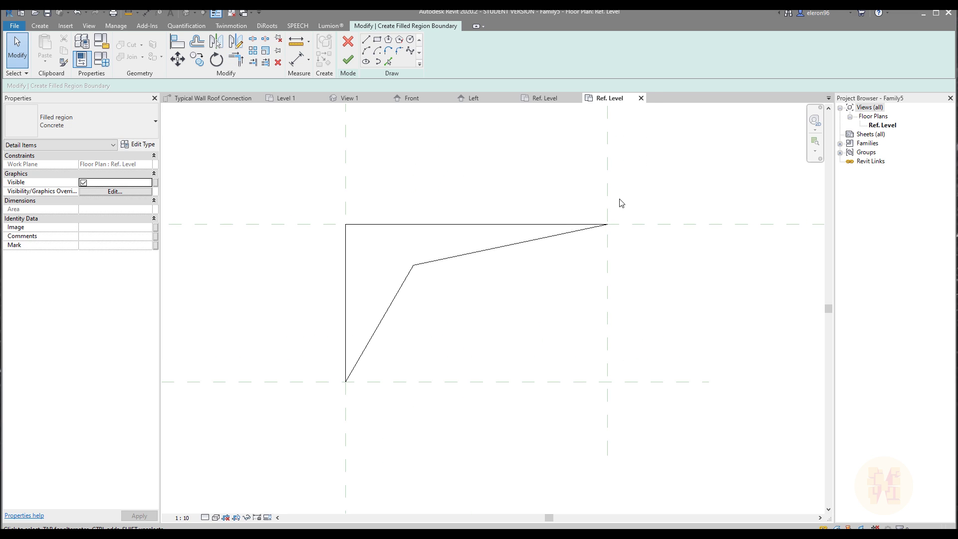
# - Pull the boundary's upper-right corner back along the horizontal reference plane, off the right vertical reference plane
pyautogui.click(590, 231)
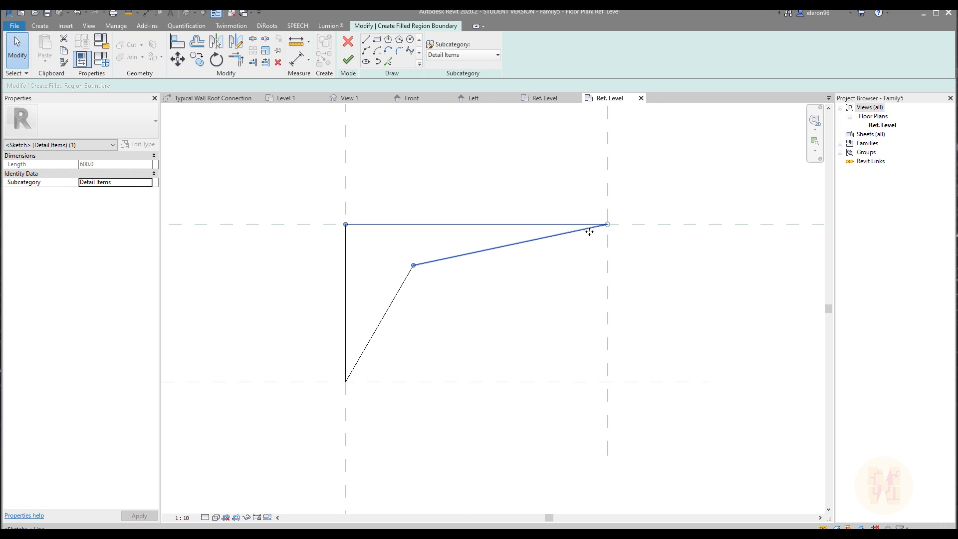
pyautogui.moveTo(607, 224); pyautogui.dragTo(589, 225)
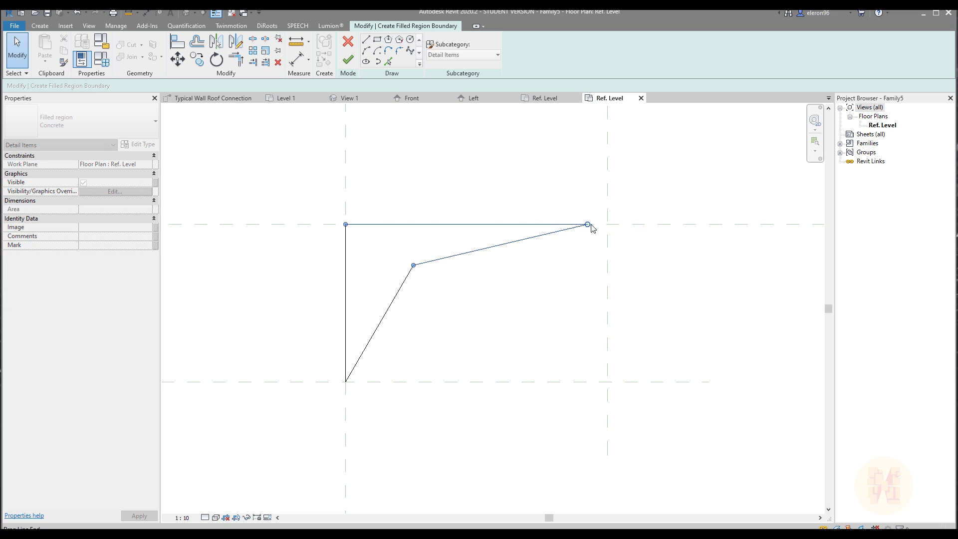
pyautogui.click(593, 294)
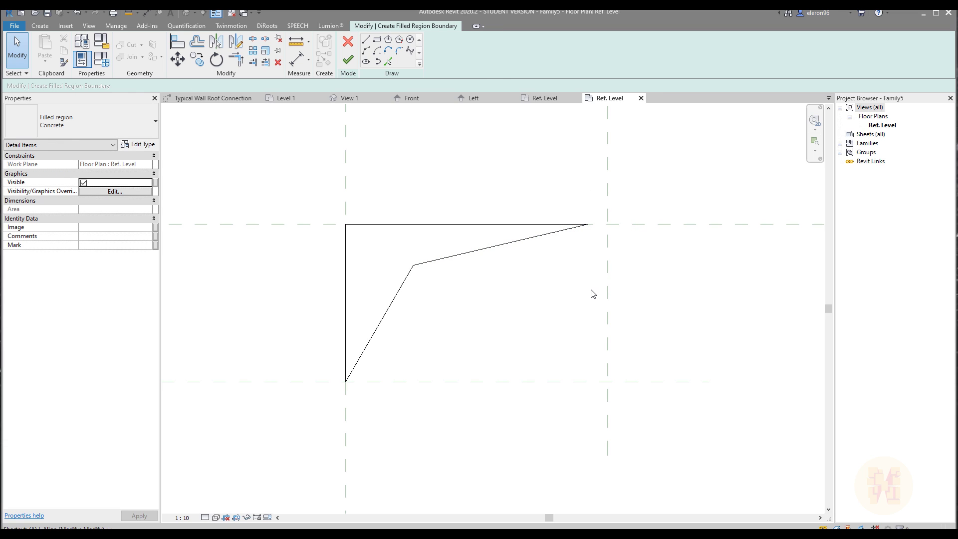
pyautogui.press('a')
pyautogui.press('l')
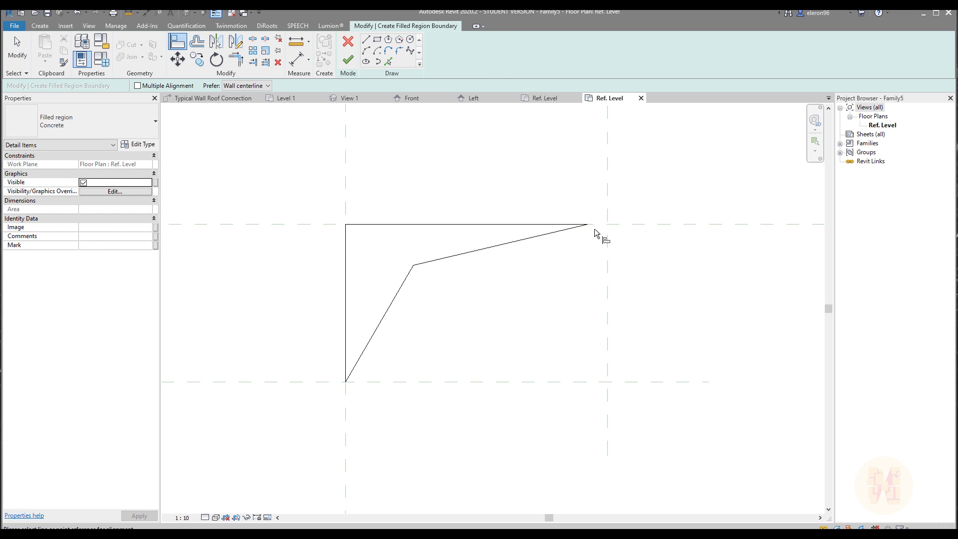
pyautogui.click(606, 197)
pyautogui.press('Escape')
pyautogui.press('Escape')
# - Extend the horizontal boundary line's right end to the intersection with the right vertical reference plane and lock it to that plane
pyautogui.click(574, 224)
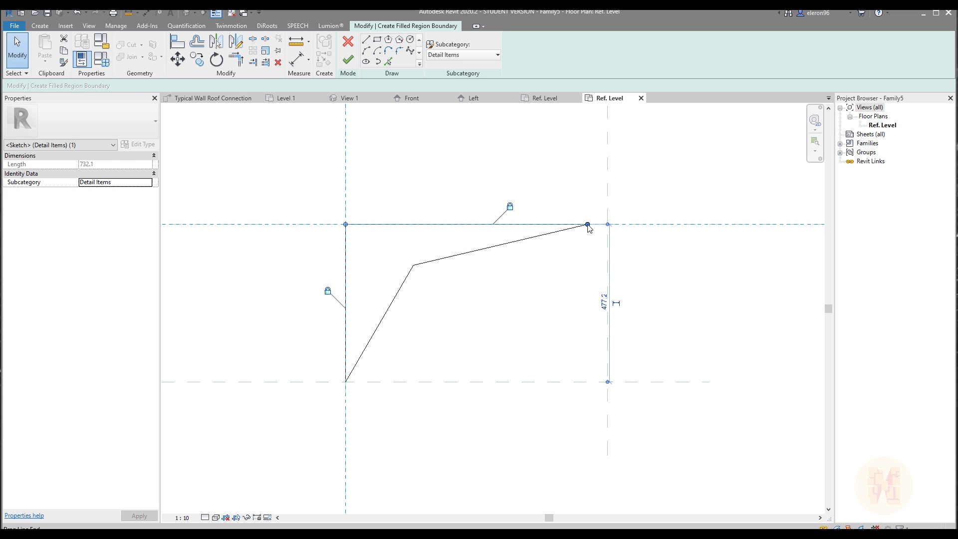
pyautogui.moveTo(588, 225); pyautogui.dragTo(606, 224)
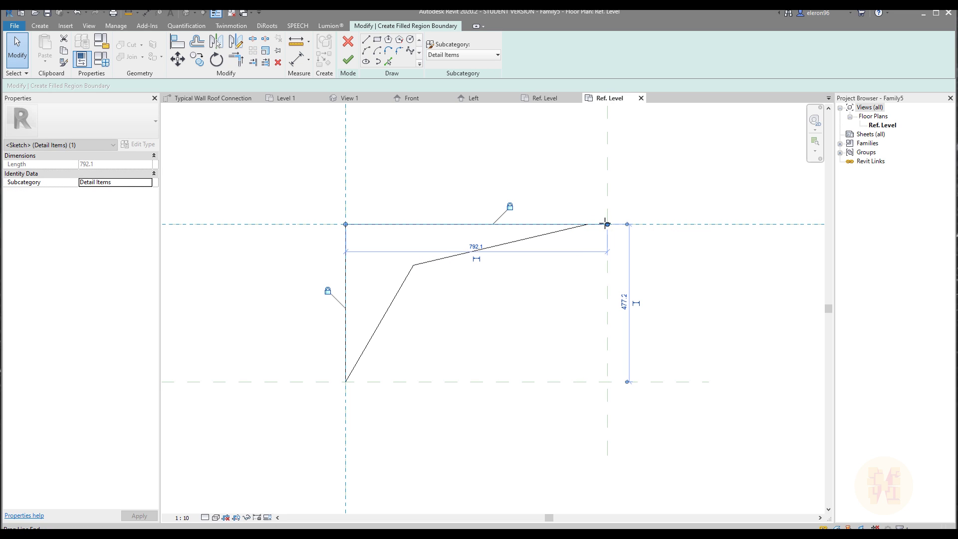
pyautogui.moveTo(733, 252); pyautogui.dragTo(641, 278, button='middle')
pyautogui.scroll(-3, 637, 269)
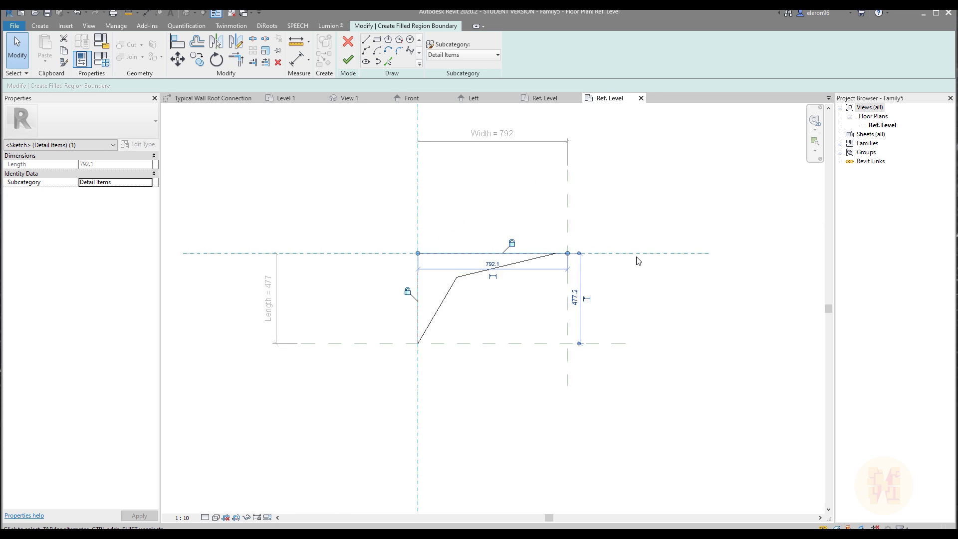
pyautogui.scroll(5, 579, 264)
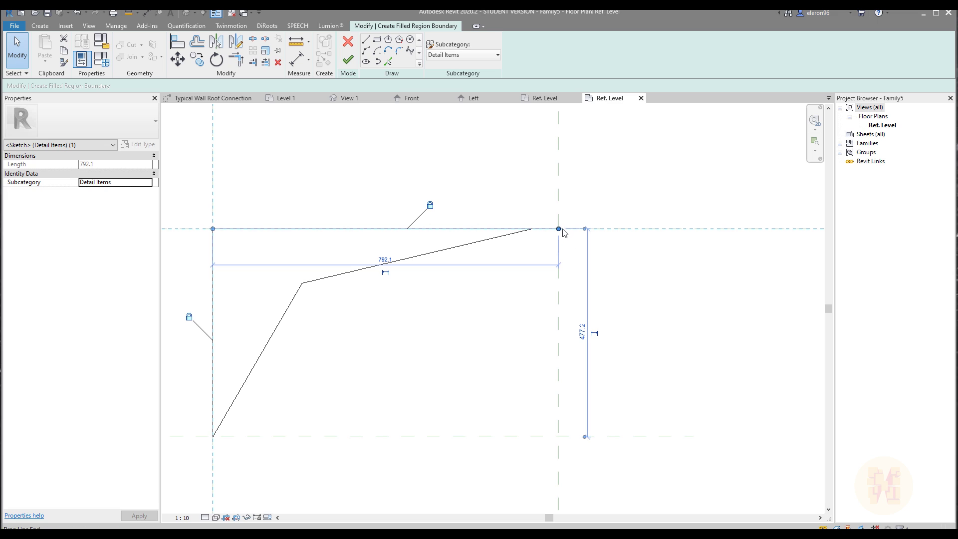
pyautogui.moveTo(558, 228); pyautogui.dragTo(558, 228)
pyautogui.scroll(-3, 578, 248)
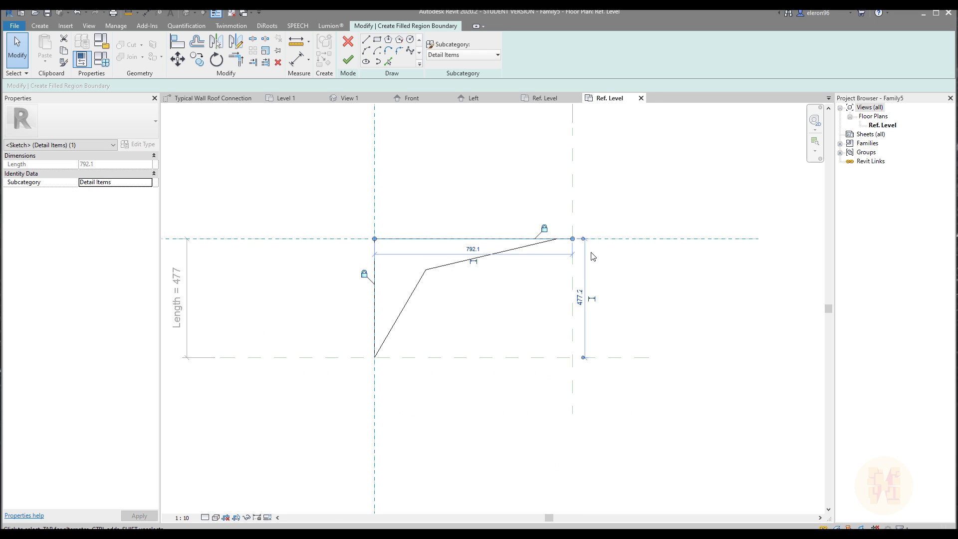
pyautogui.scroll(4, 569, 244)
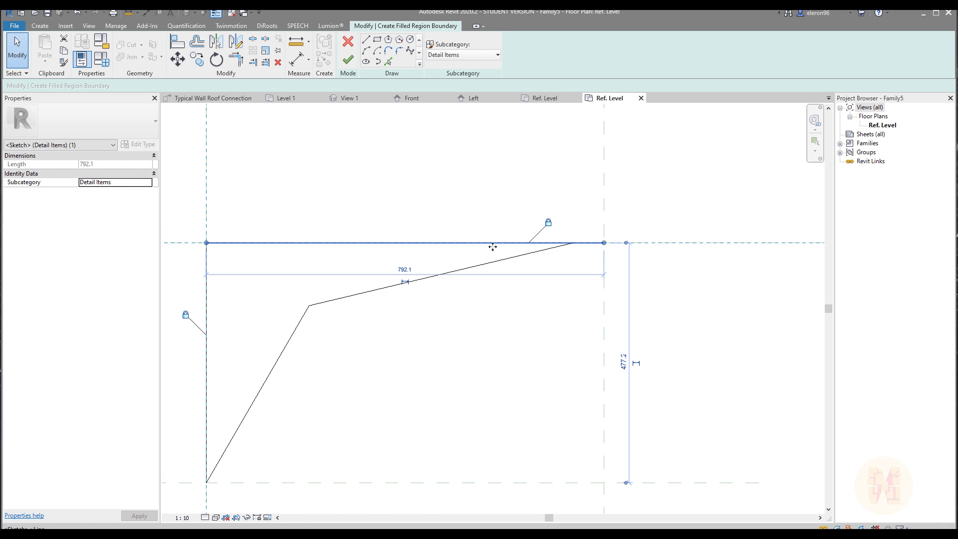
pyautogui.press('Escape')
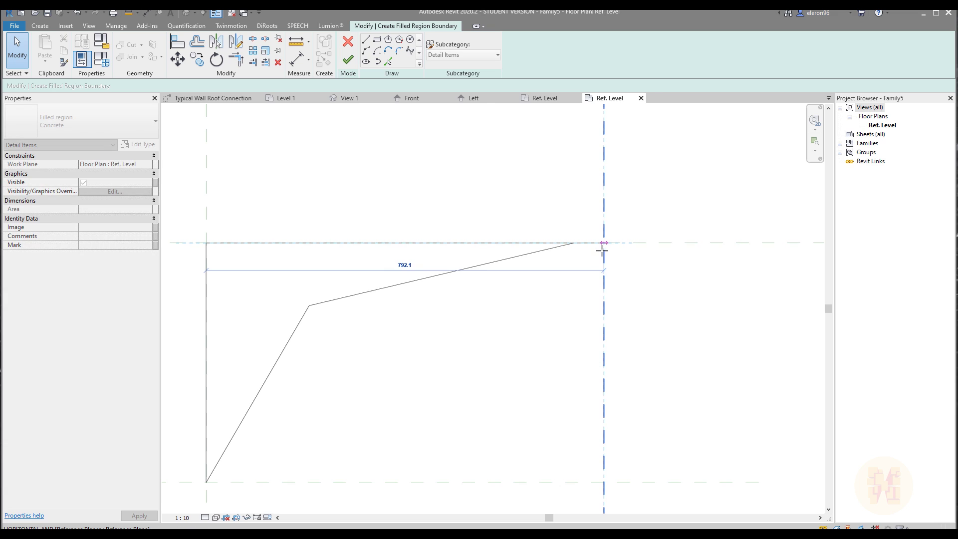
pyautogui.click(602, 250)
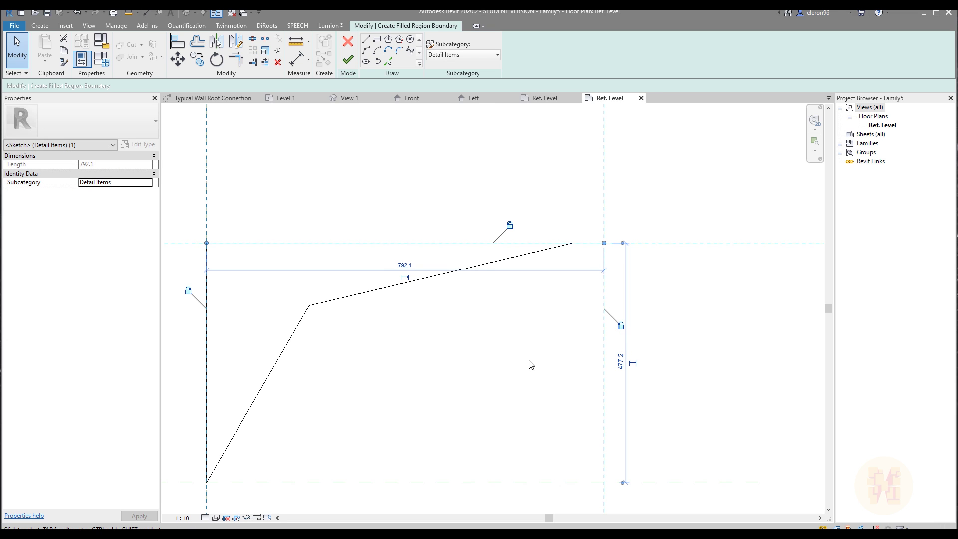
# - Move the upper sloped line's free end onto the upper-right plane intersection and lock it to the right vertical reference plane
pyautogui.click(520, 259)
pyautogui.click(520, 259)
pyautogui.moveTo(573, 243); pyautogui.dragTo(603, 243)
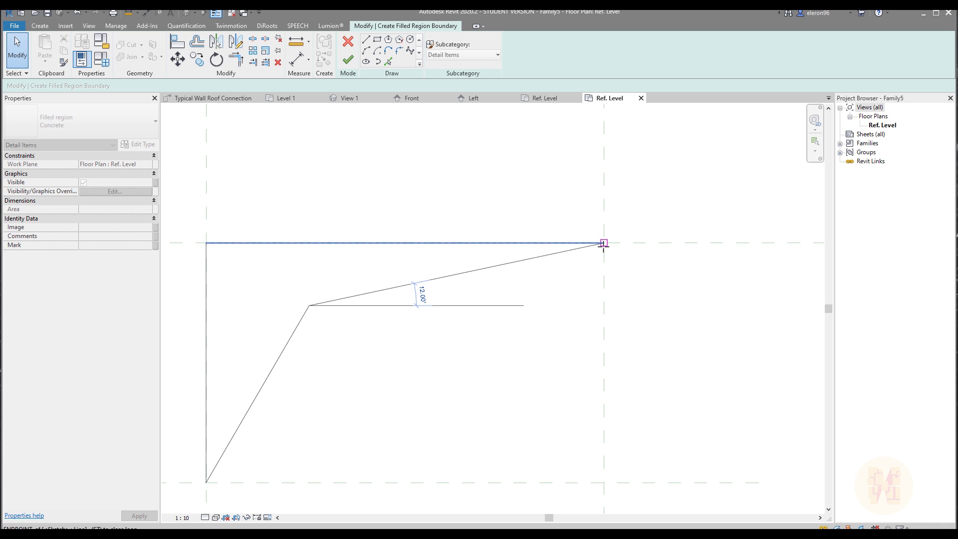
pyautogui.hotkey('ctrl', 'z')
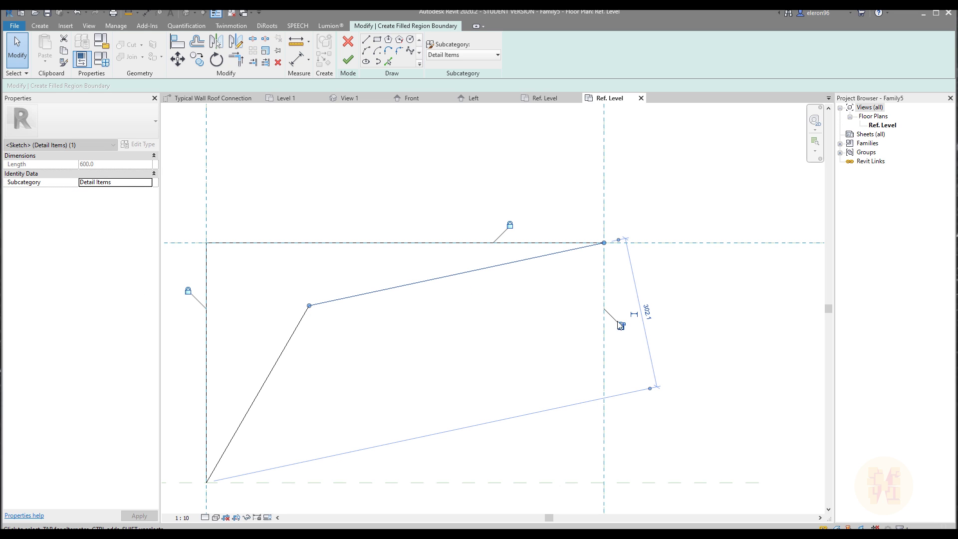
pyautogui.press('Delete')
# - Snap the lower sloped line's bottom end to the lower-left plane intersection and lock it to the vertical centre reference plane
pyautogui.moveTo(438, 359); pyautogui.dragTo(605, 269, button='middle')
pyautogui.moveTo(392, 359); pyautogui.dragTo(449, 336, button='middle')
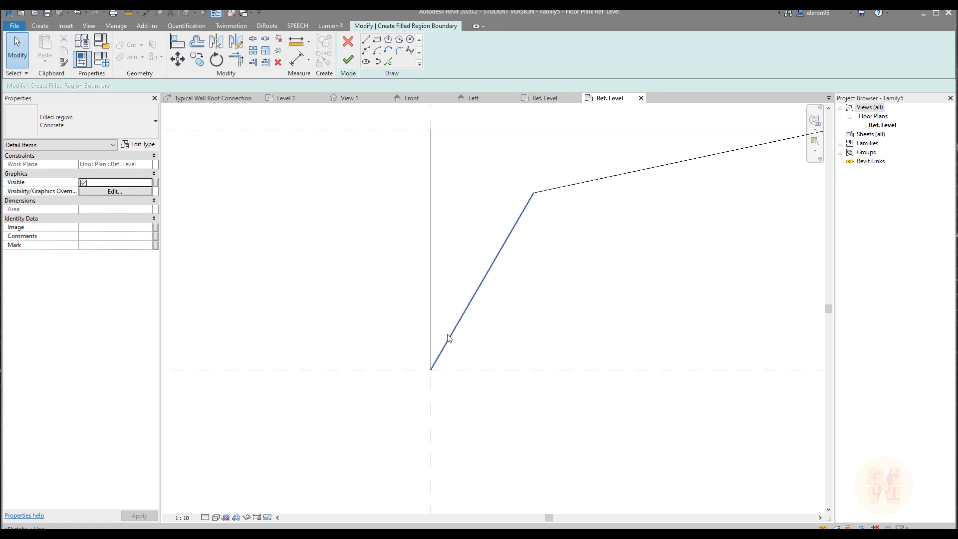
pyautogui.click(443, 357)
pyautogui.moveTo(432, 369)
pyautogui.mouseDown()
pyautogui.moveTo(455, 355)
pyautogui.moveTo(428, 381)
pyautogui.moveTo(431, 369)
pyautogui.mouseUp()
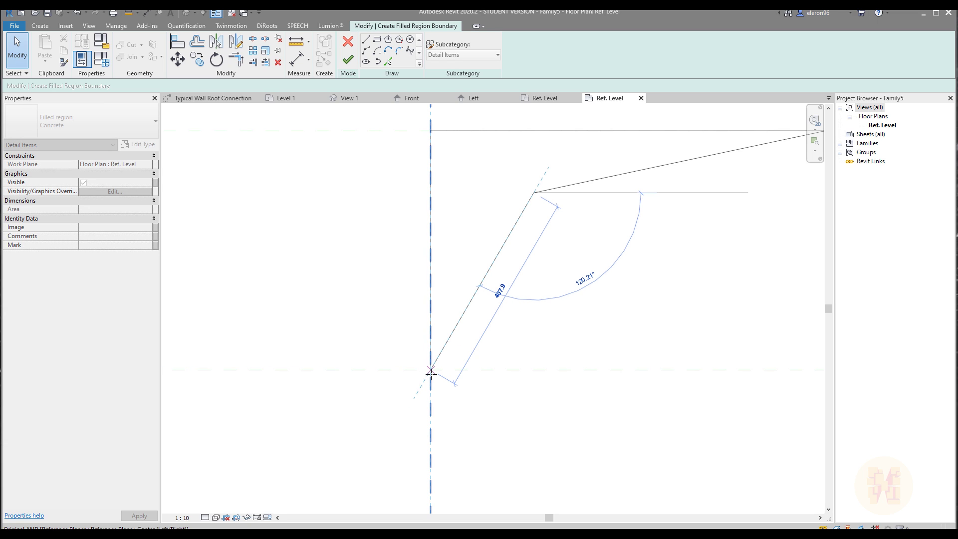
pyautogui.click(431, 367)
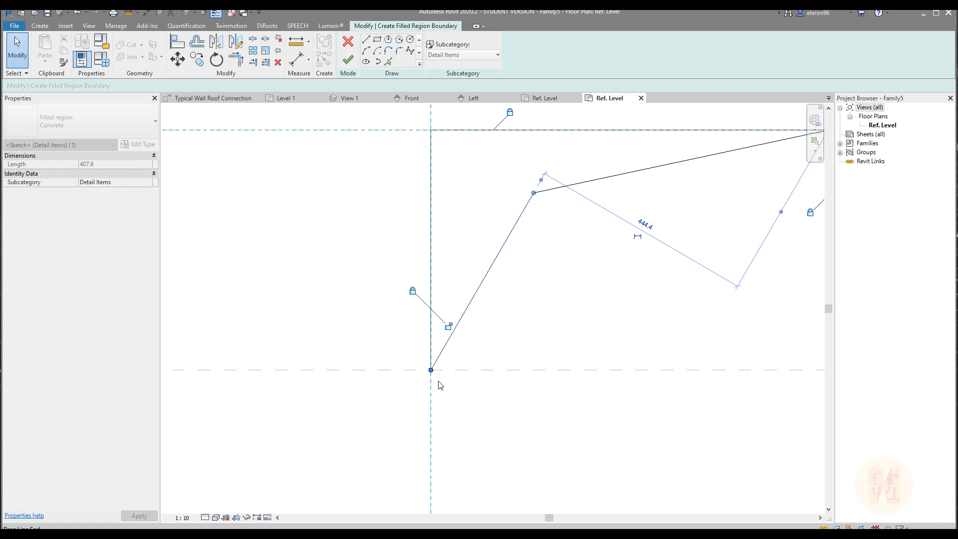
pyautogui.click(438, 352)
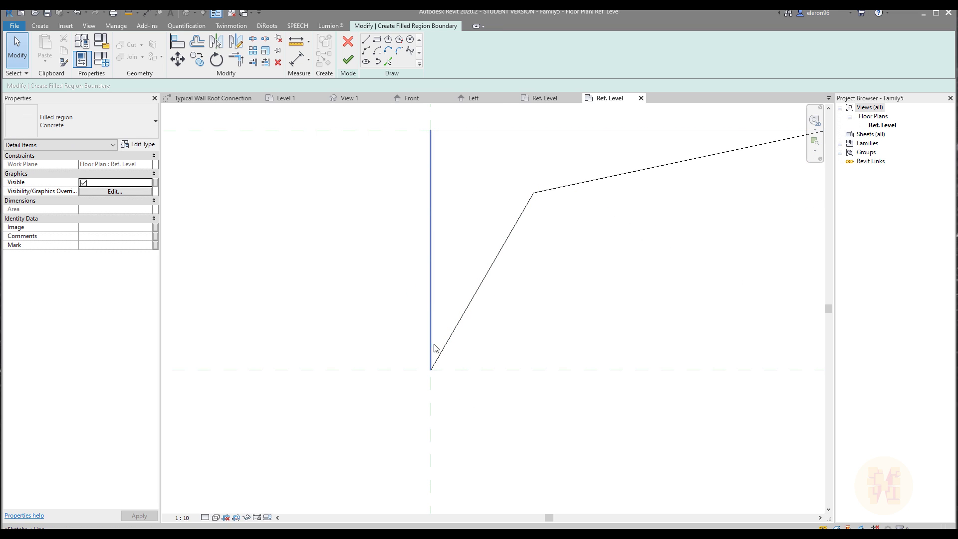
# - Snap the vertical boundary line's bottom end to the lower-left intersection and lock it to the lower horizontal reference plane
pyautogui.click(441, 349)
pyautogui.click(435, 338)
pyautogui.moveTo(435, 339); pyautogui.dragTo(431, 369)
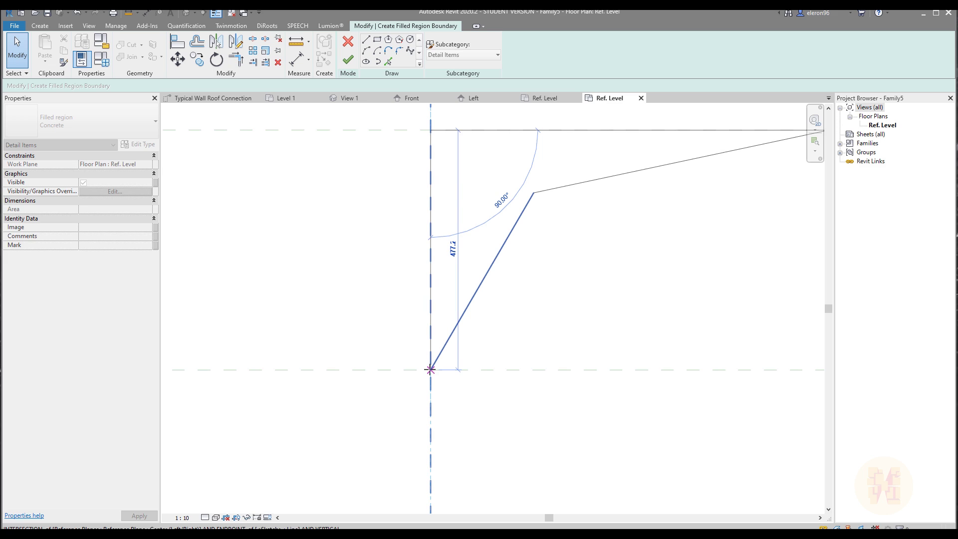
pyautogui.moveTo(431, 370); pyautogui.dragTo(431, 369)
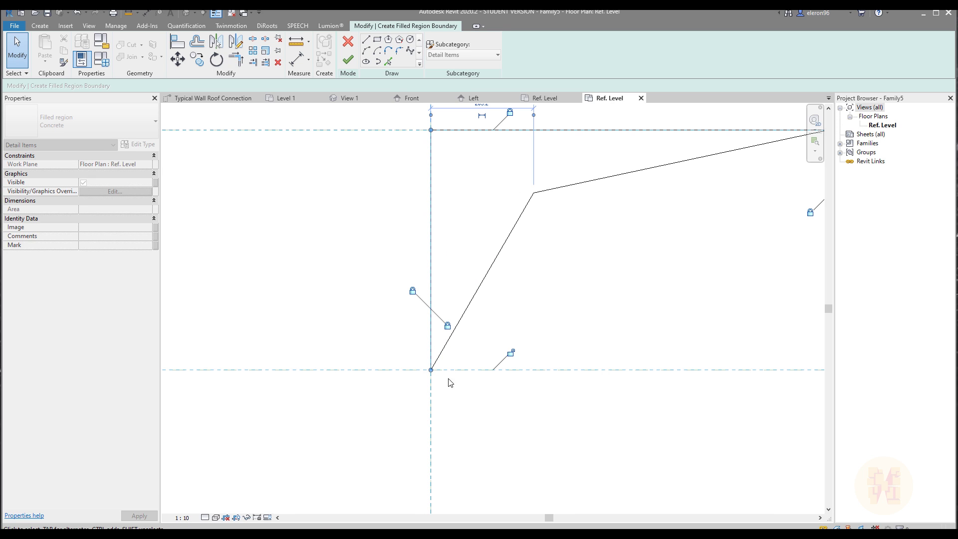
pyautogui.click(532, 397)
# - Finish the boundary sketch to create the Concrete filled region
pyautogui.scroll(-2, 532, 396)
pyautogui.moveTo(744, 353); pyautogui.dragTo(549, 278, button='middle')
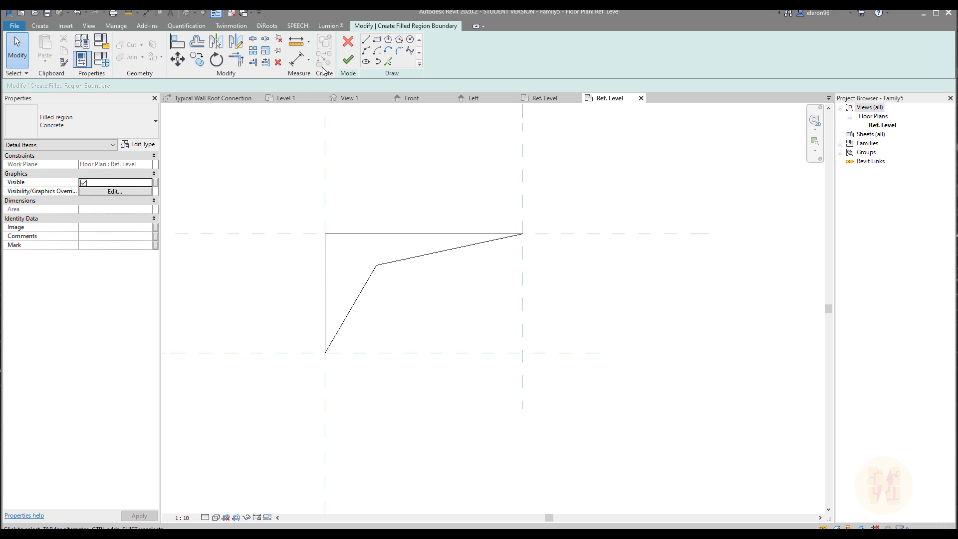
pyautogui.click(348, 60)
pyautogui.click(593, 310)
pyautogui.scroll(-2, 594, 310)
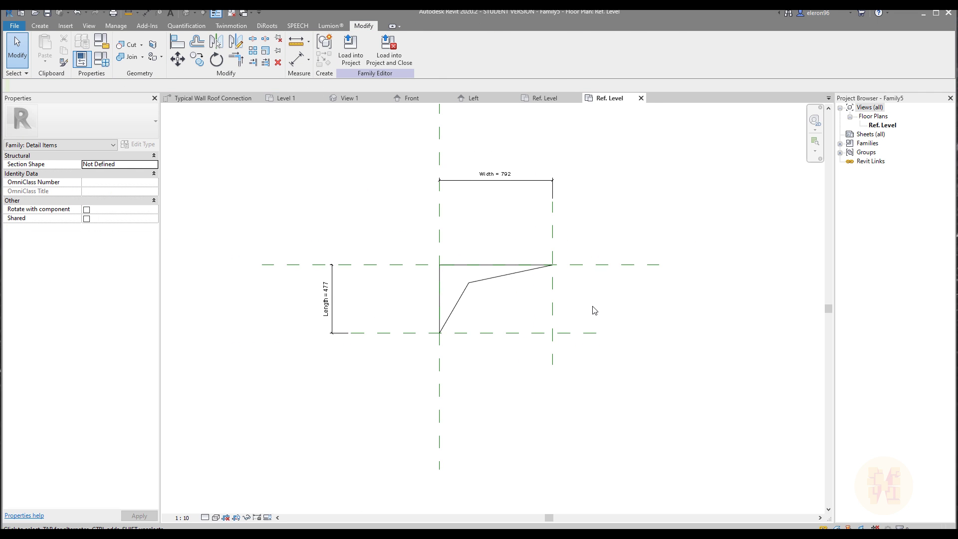
pyautogui.scroll(2, 507, 231)
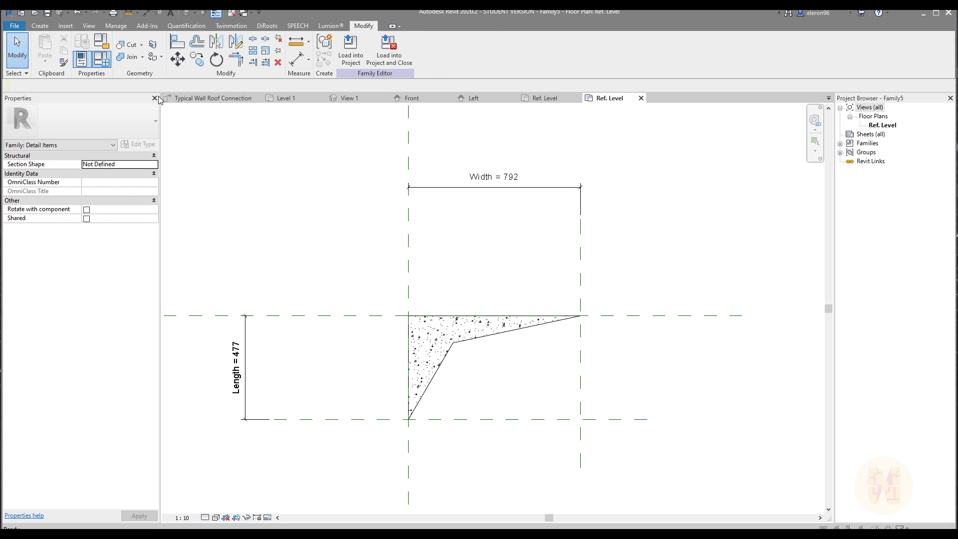
# - Flex the family by setting the Width parameter to 800 and then 1200, applying each value
pyautogui.press('f')
pyautogui.press('t')
pyautogui.moveTo(210, 122); pyautogui.dragTo(122, 107)
pyautogui.click(82, 188)
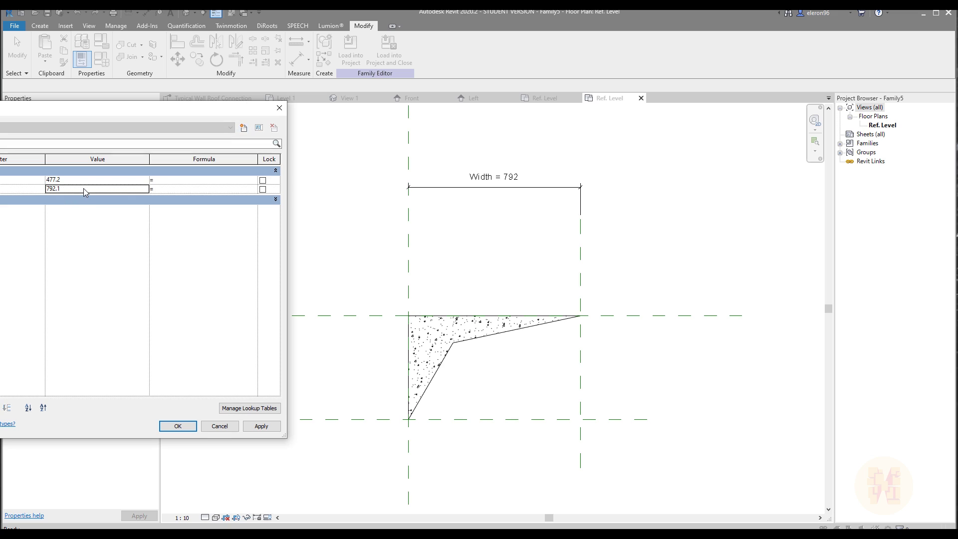
pyautogui.write('800')
pyautogui.click(260, 427)
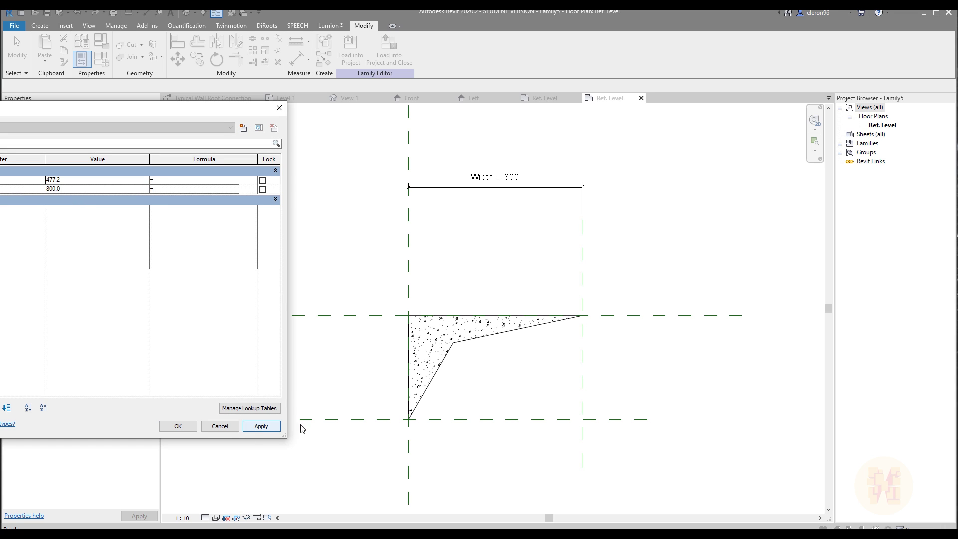
pyautogui.click(94, 191)
pyautogui.write('1200')
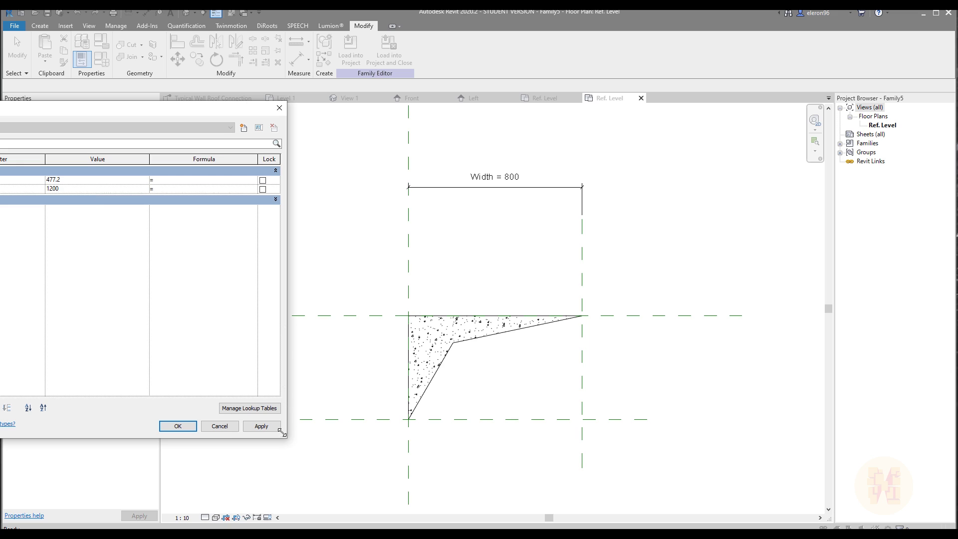
pyautogui.click(260, 426)
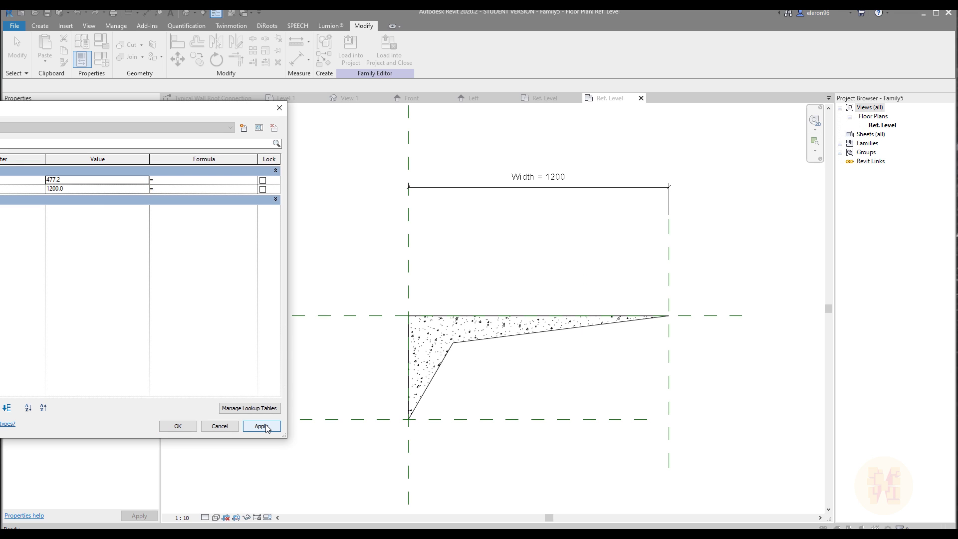
# - Set the Length parameter to 500, apply it and close the family types
pyautogui.click(120, 180)
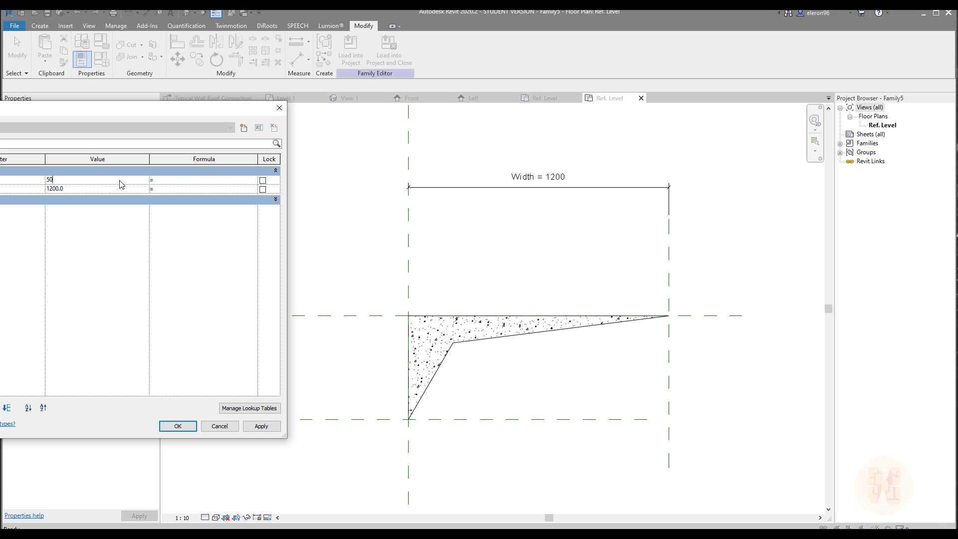
pyautogui.click(263, 427)
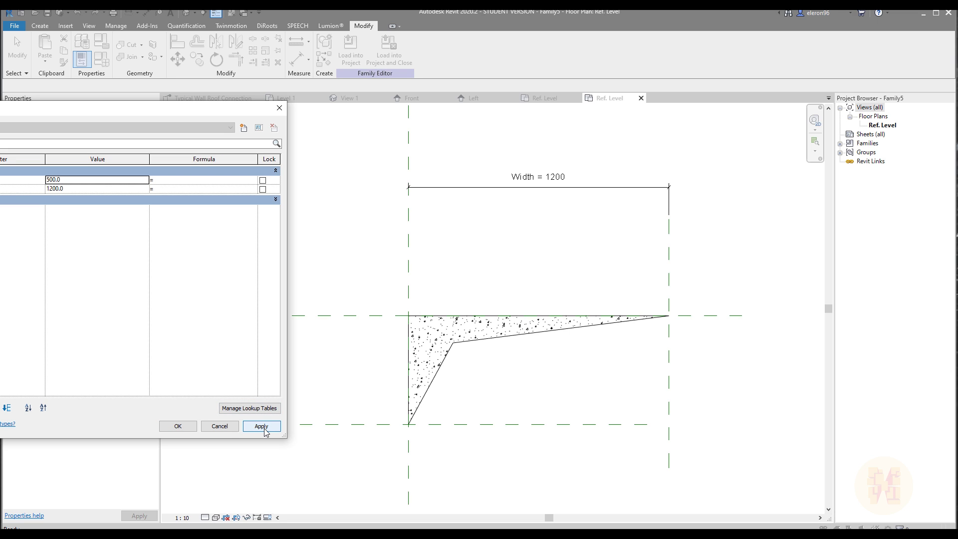
pyautogui.click(179, 426)
pyautogui.scroll(2, 499, 349)
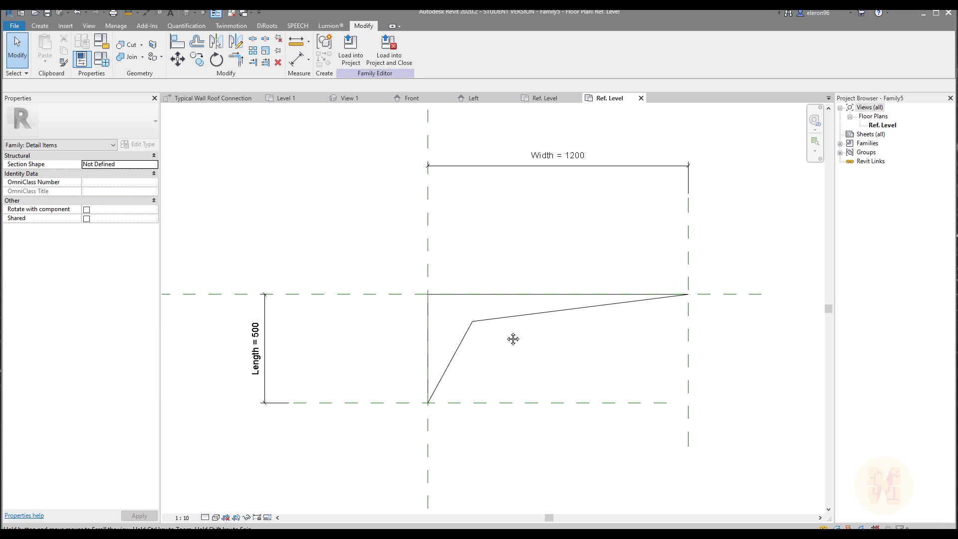
# - Reopen the filled region's boundary for editing and dimension the vertical offset from the upper horizontal edge to the inner bend point
pyautogui.click(475, 324)
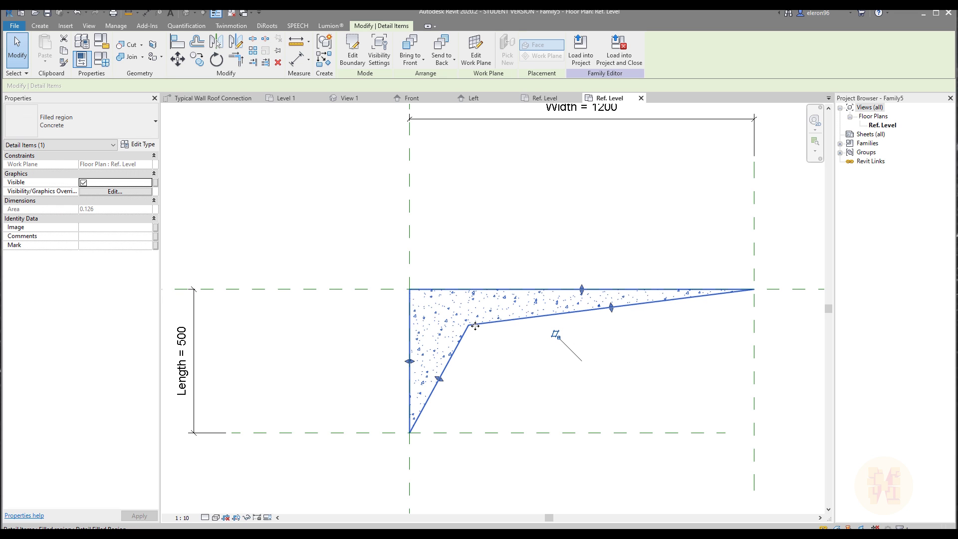
pyautogui.doubleClick(473, 327)
pyautogui.moveTo(488, 346); pyautogui.dragTo(496, 359, button='middle')
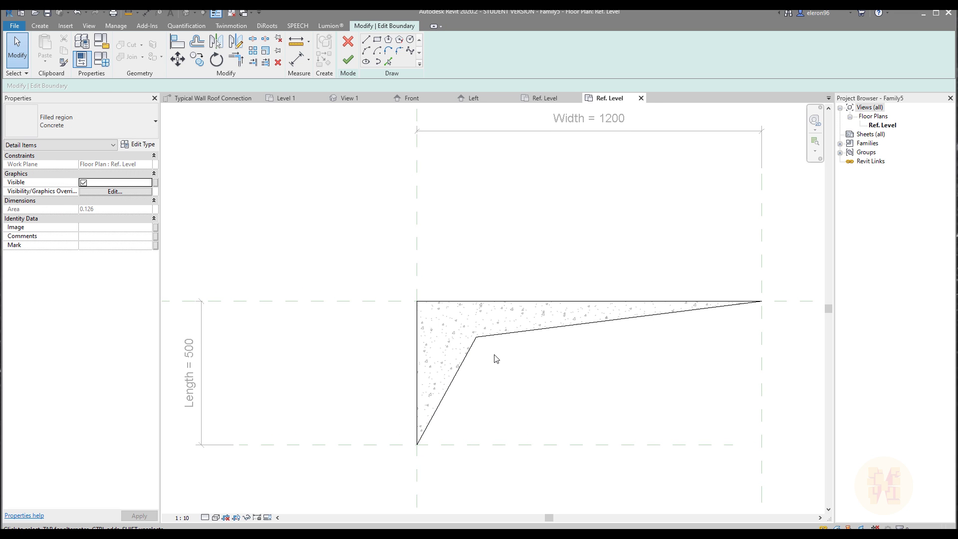
pyautogui.press('d')
pyautogui.press('i')
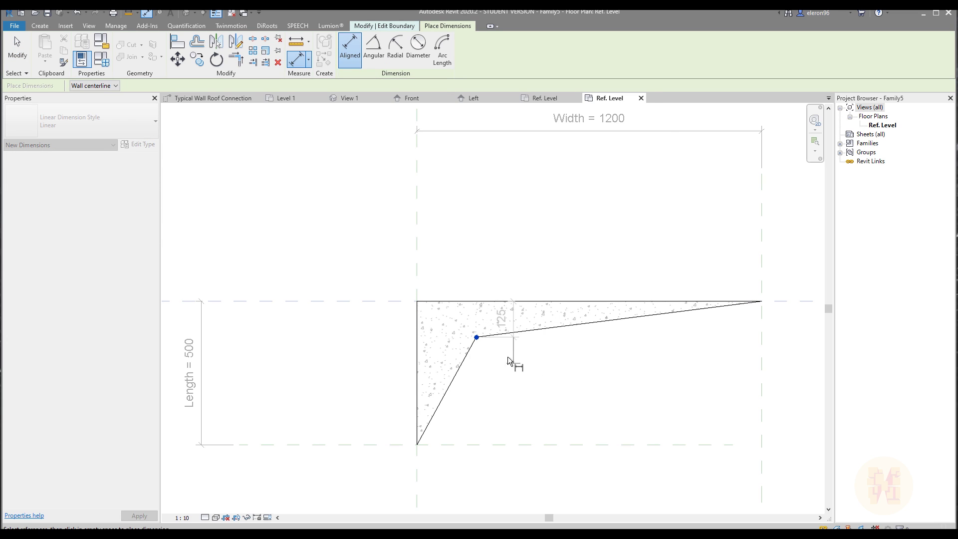
pyautogui.click(478, 337)
pyautogui.click(543, 349)
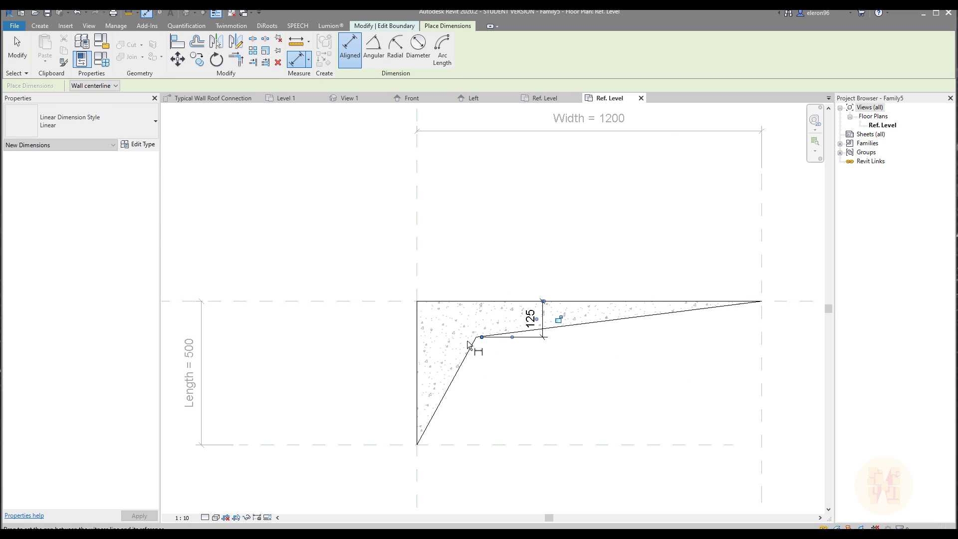
pyautogui.scroll(2, 482, 331)
pyautogui.moveTo(482, 334); pyautogui.dragTo(528, 343, button='middle')
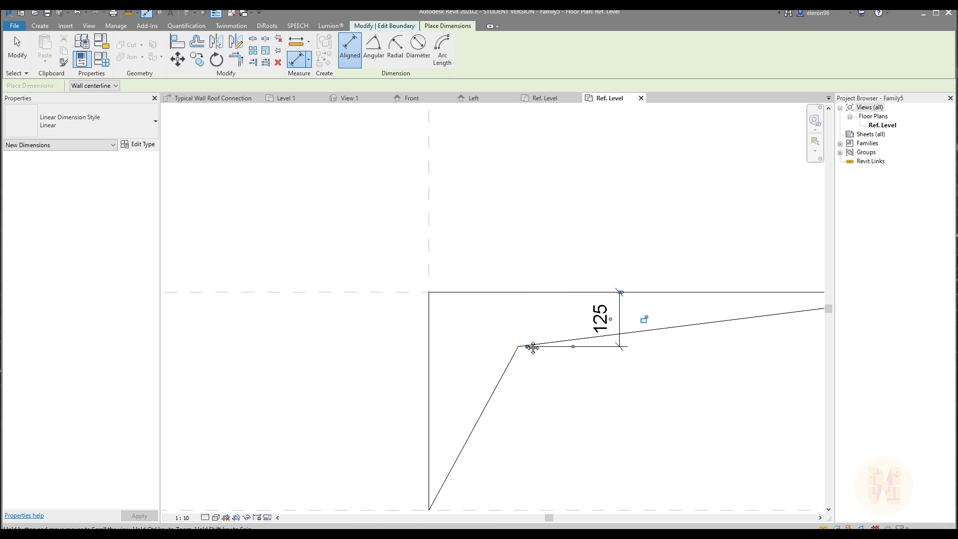
# - Dimension the horizontal offset from the vertical reference plane to the inner bend point, placing the dimension above the region
pyautogui.click(429, 260)
pyautogui.click(519, 344)
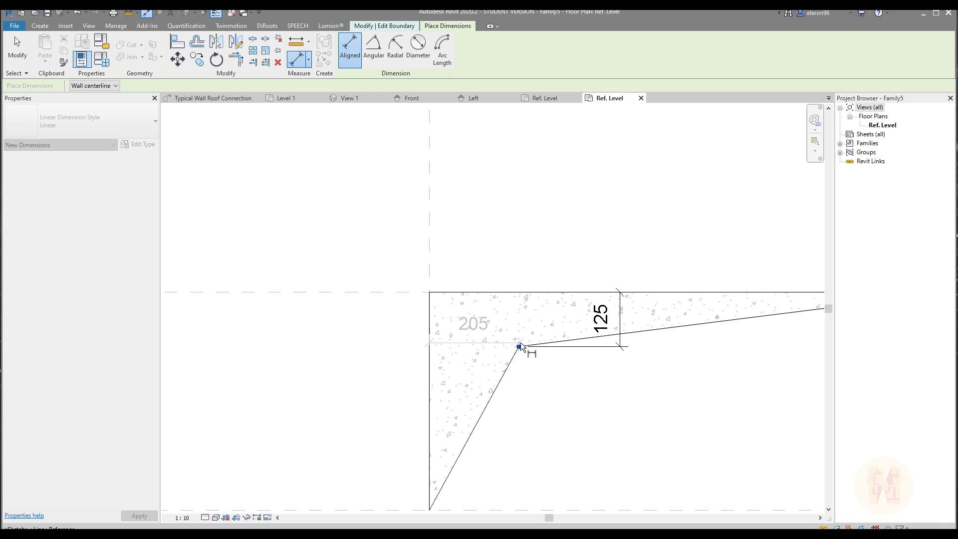
pyautogui.click(517, 237)
pyautogui.press('Escape')
pyautogui.press('Escape')
pyautogui.scroll(-5, 567, 259)
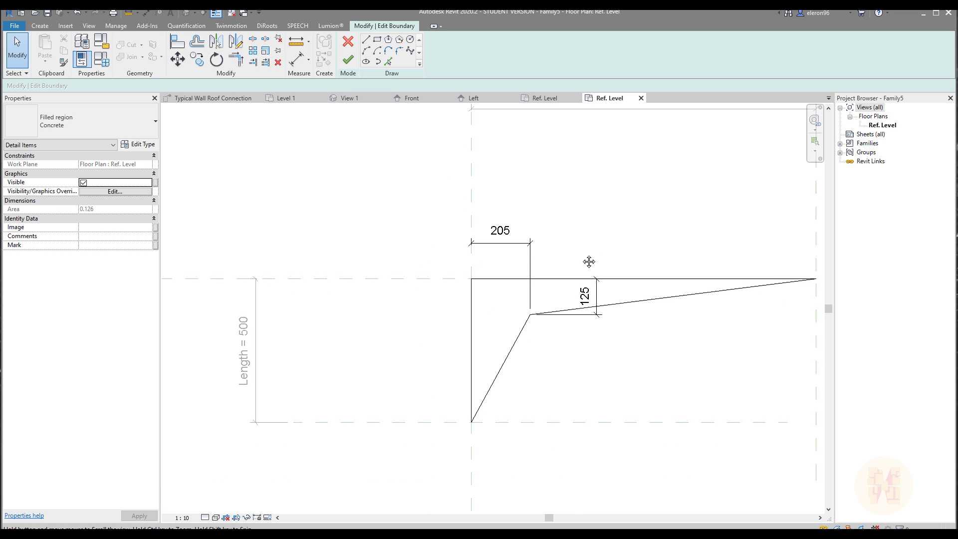
pyautogui.scroll(3, 620, 293)
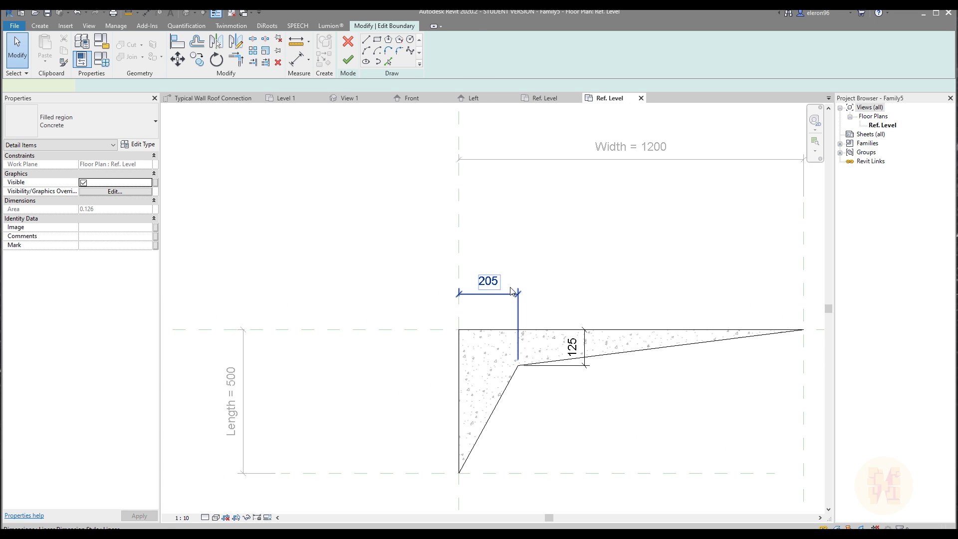
# - Try to set the inner bend point's horizontal offset to 200 using the steep sloping edge
pyautogui.click(511, 290)
pyautogui.click(505, 316)
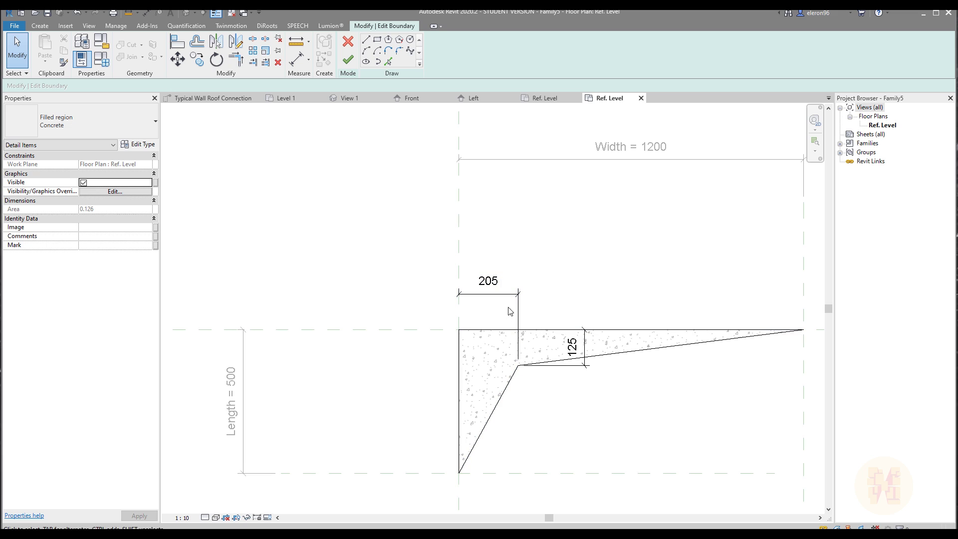
pyautogui.click(517, 363)
pyautogui.press('Escape')
pyautogui.click(517, 371)
pyautogui.click(496, 294)
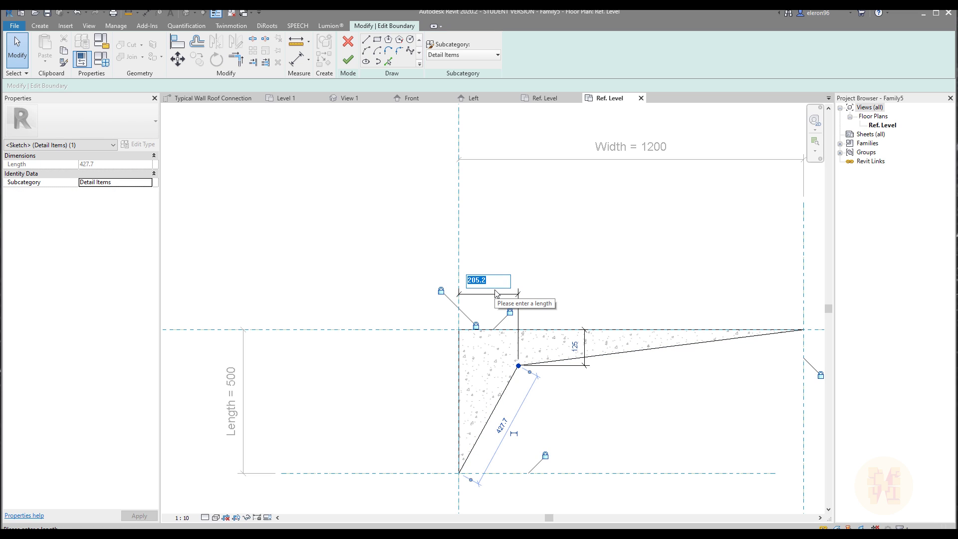
pyautogui.write('200')
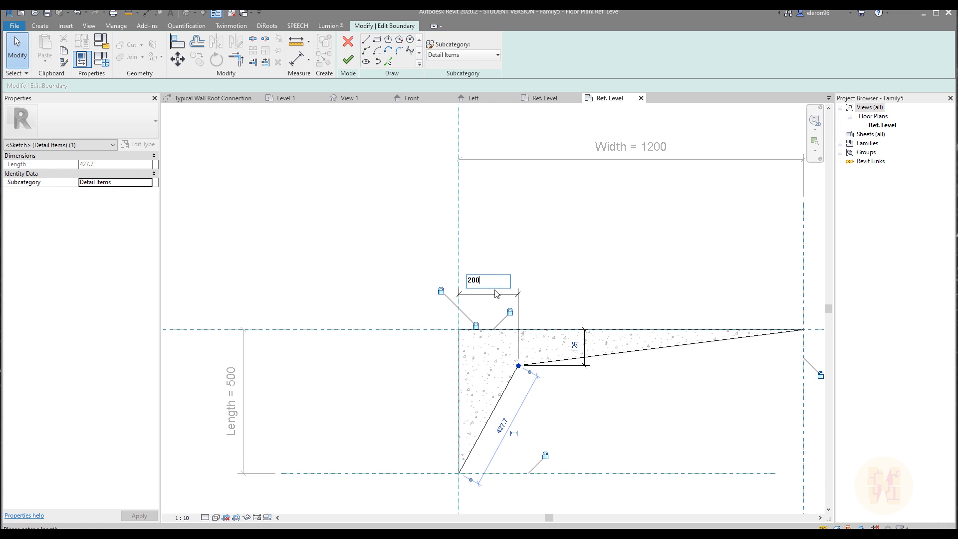
pyautogui.press('Return')
pyautogui.click(873, 518)
pyautogui.scroll(2, 535, 375)
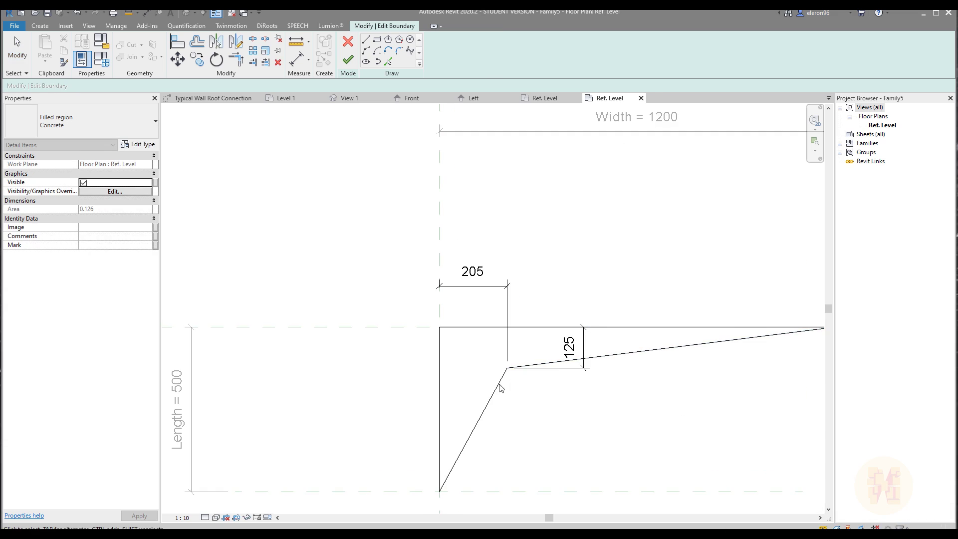
# - Pull the steep sloping edge's upper end slightly toward the vertical edge and set its horizontal offset to 200
pyautogui.moveTo(514, 363)
pyautogui.mouseDown()
pyautogui.moveTo(493, 362)
pyautogui.moveTo(505, 363)
pyautogui.mouseUp()
pyautogui.click(464, 241)
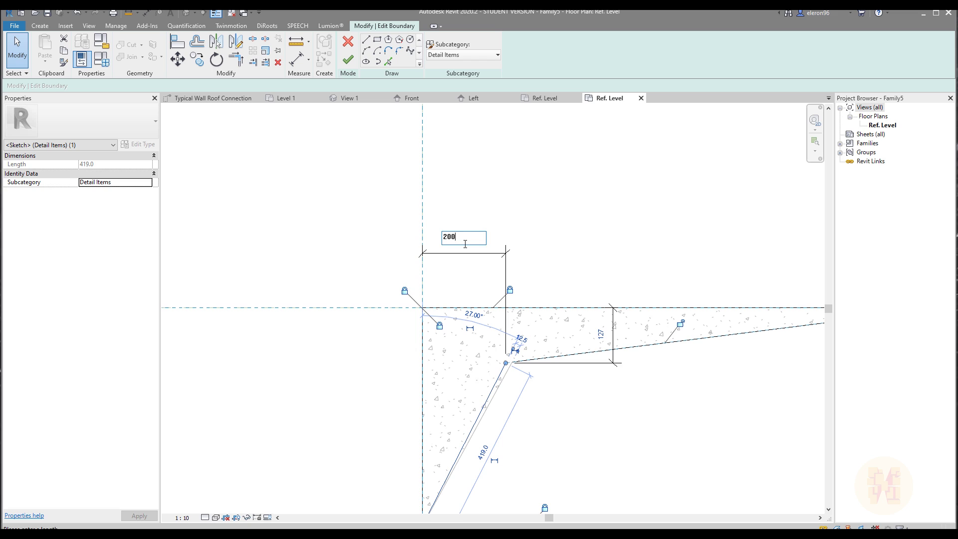
pyautogui.write('200')
pyautogui.press('Return')
pyautogui.click(770, 519)
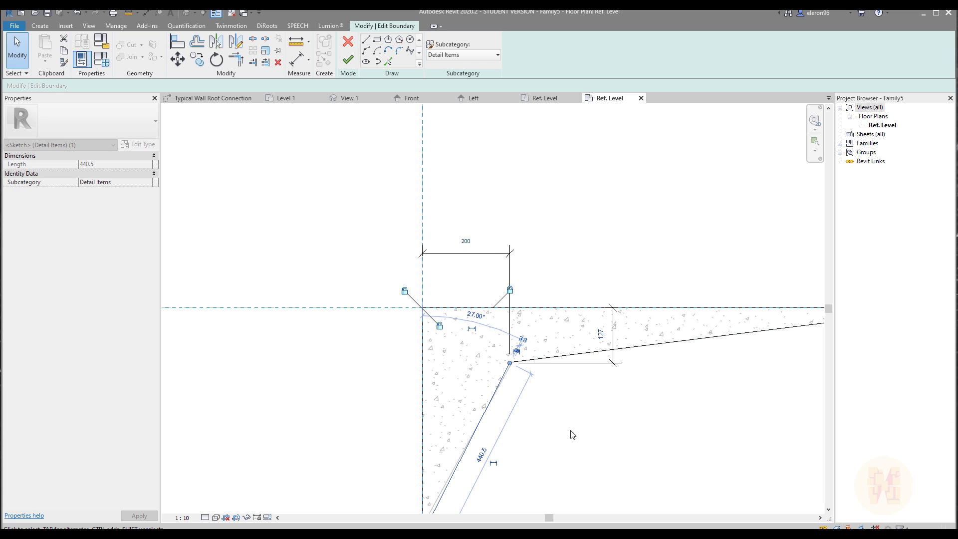
# - Rejoin the shallow sloping edge's inner end to the steep edge at the bend point and finish the boundary sketch
pyautogui.click(572, 414)
pyautogui.click(525, 366)
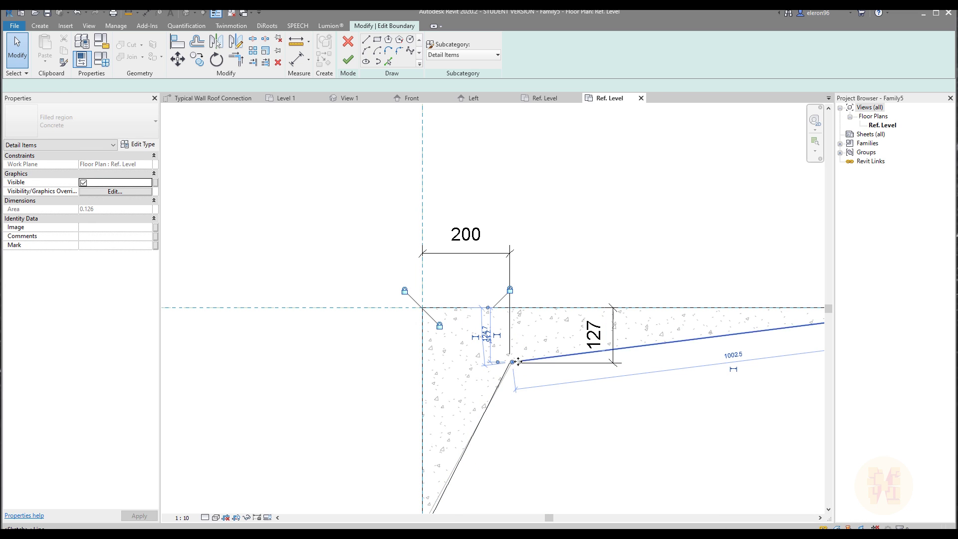
pyautogui.click(556, 368)
pyautogui.click(532, 353)
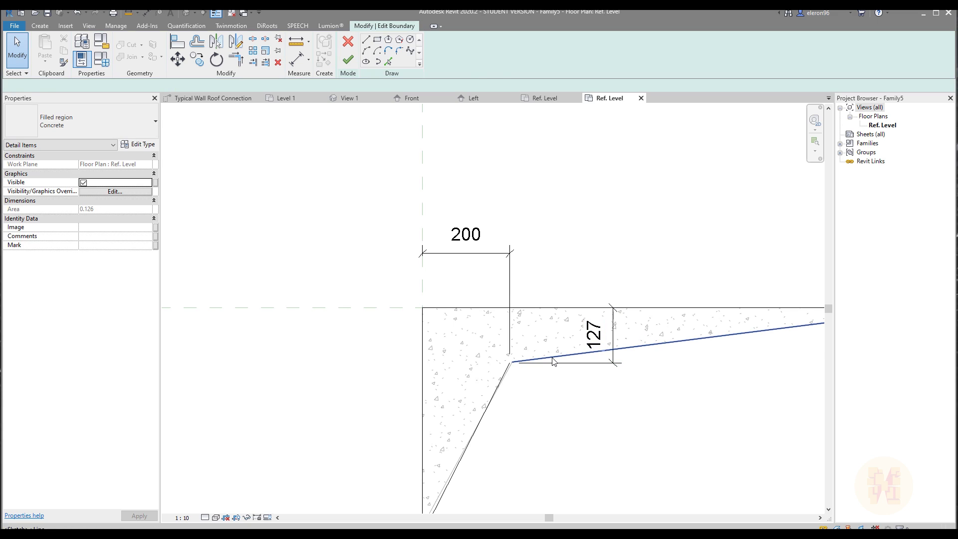
pyautogui.click(517, 363)
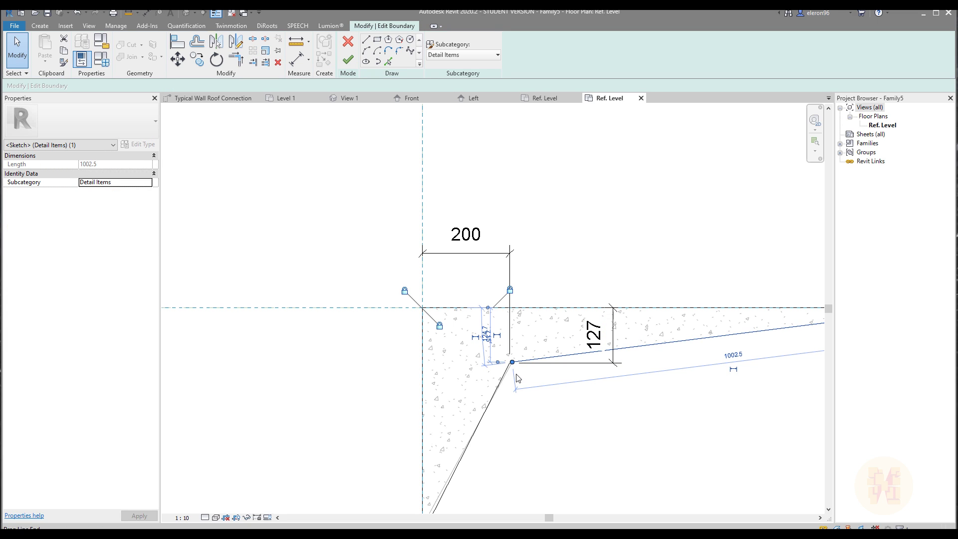
pyautogui.scroll(4, 514, 366)
pyautogui.moveTo(513, 372)
pyautogui.mouseDown()
pyautogui.moveTo(513, 393)
pyautogui.moveTo(506, 354)
pyautogui.mouseUp()
pyautogui.click(583, 406)
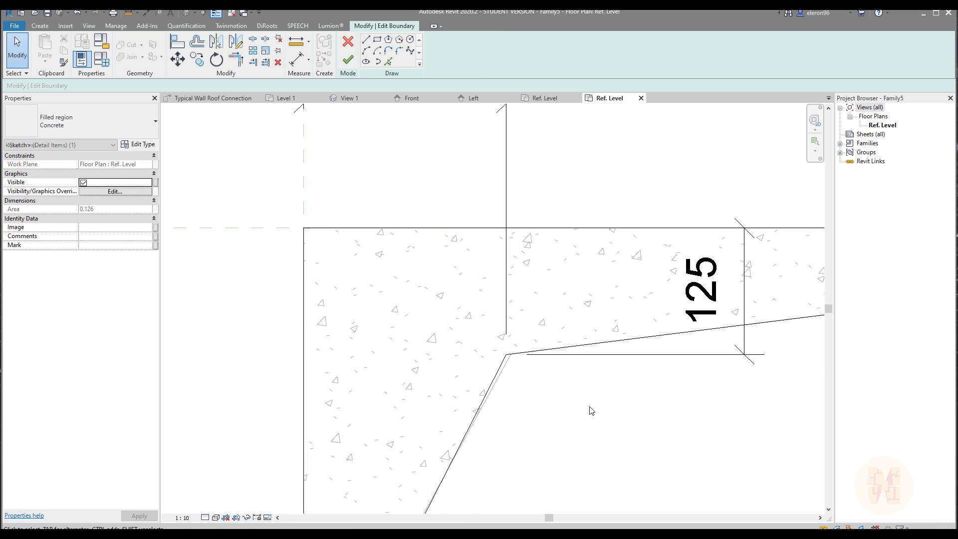
pyautogui.scroll(-2, 591, 410)
pyautogui.click(349, 62)
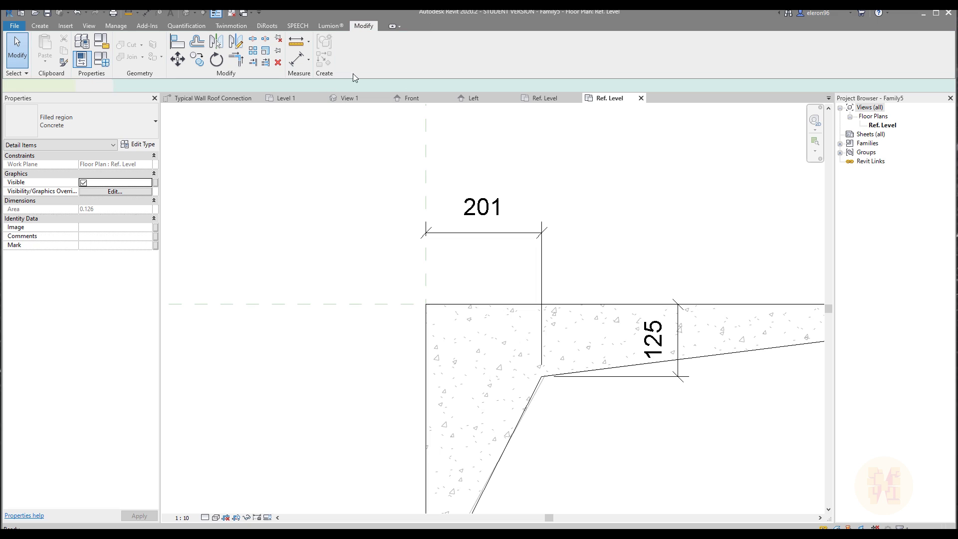
pyautogui.scroll(-3, 424, 304)
pyautogui.click(404, 223)
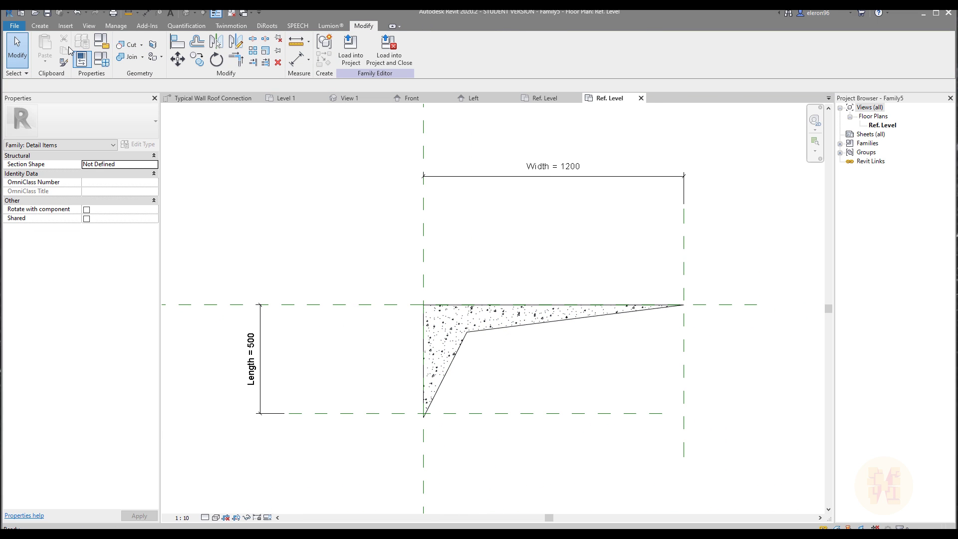
# - Set the Width parameter to 600 in the family types and accept it
pyautogui.click(98, 63)
pyautogui.click(81, 188)
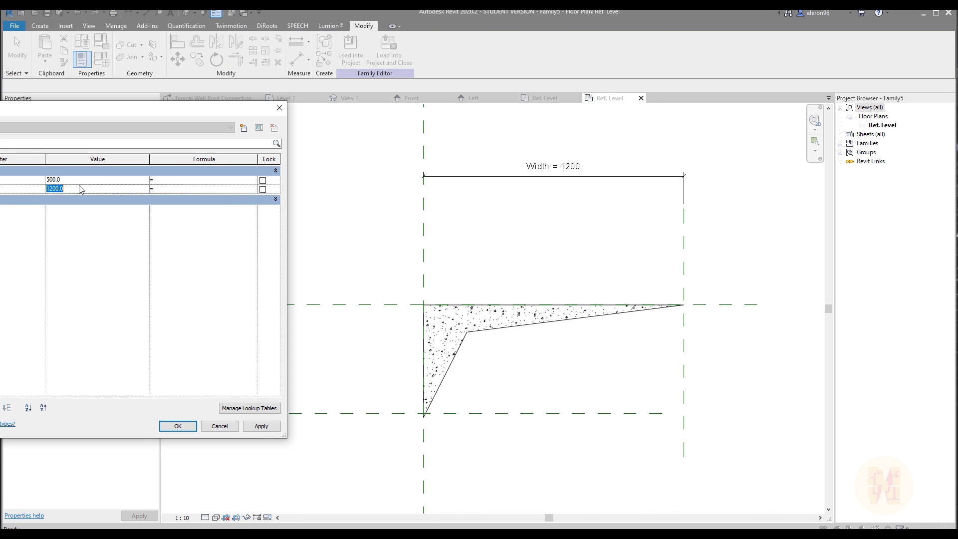
pyautogui.write('6')
pyautogui.click(187, 425)
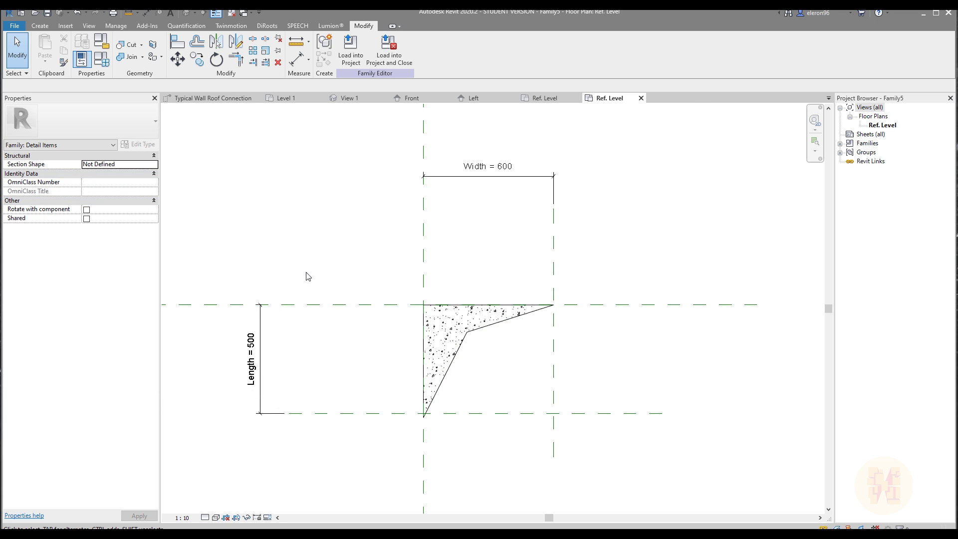
# - Set the Length parameter to 800 in the family types, apply it and close the family types
pyautogui.scroll(2, 414, 436)
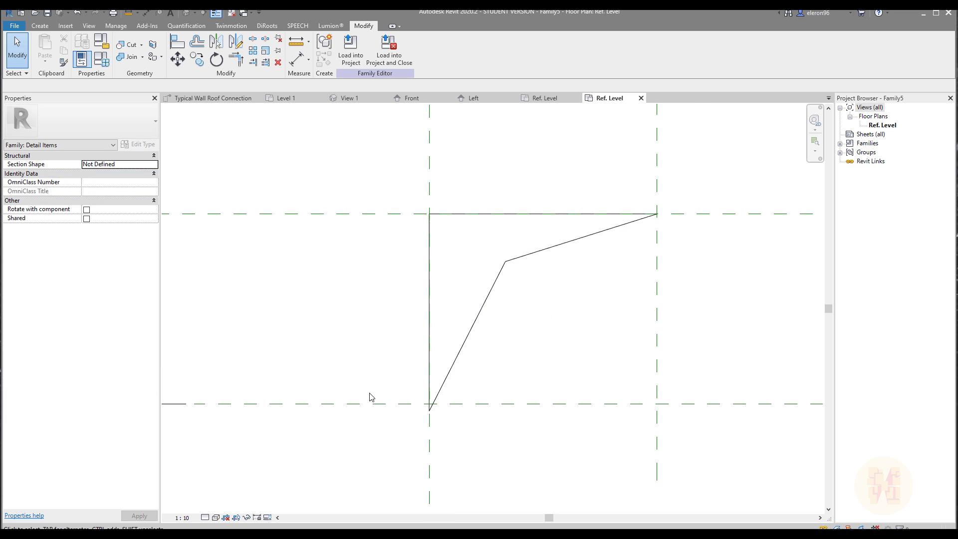
pyautogui.click(102, 59)
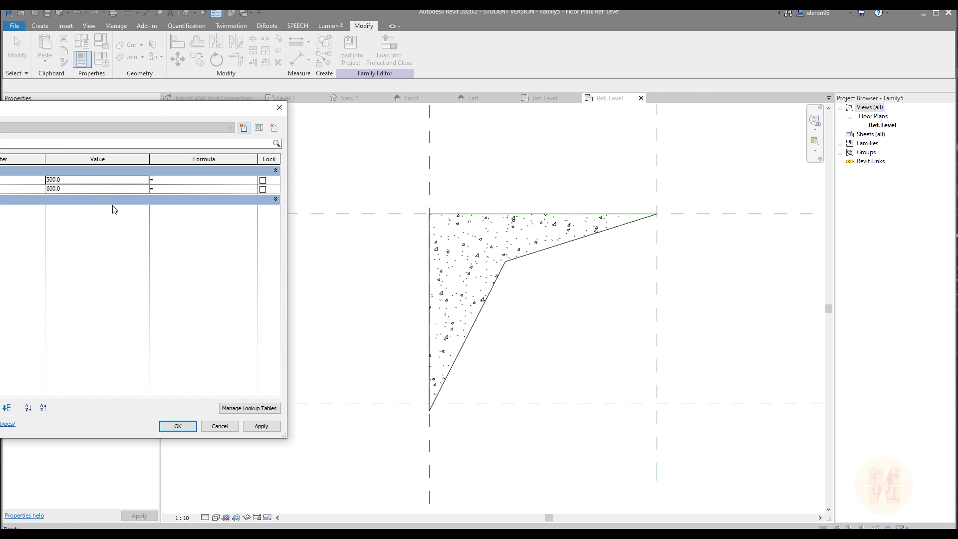
pyautogui.click(76, 182)
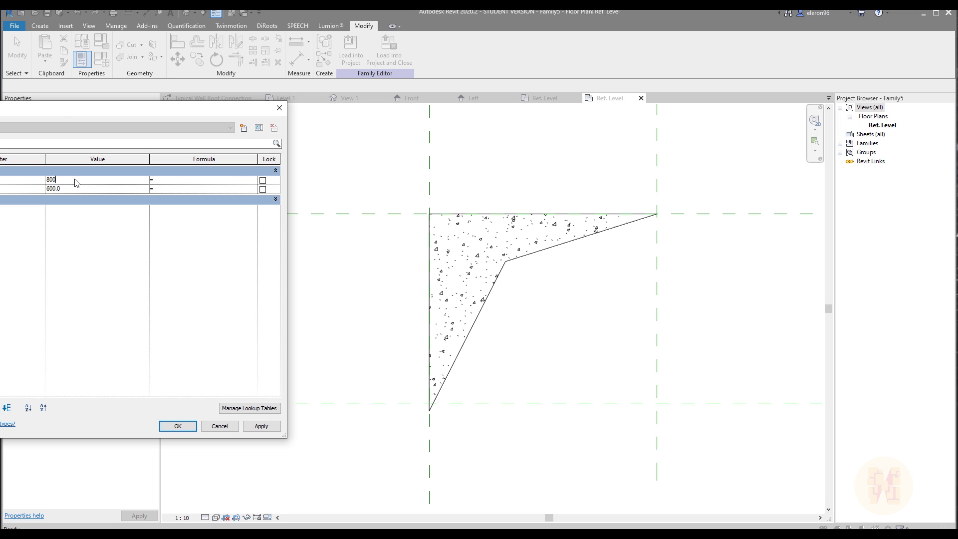
pyautogui.write('800')
pyautogui.click(264, 433)
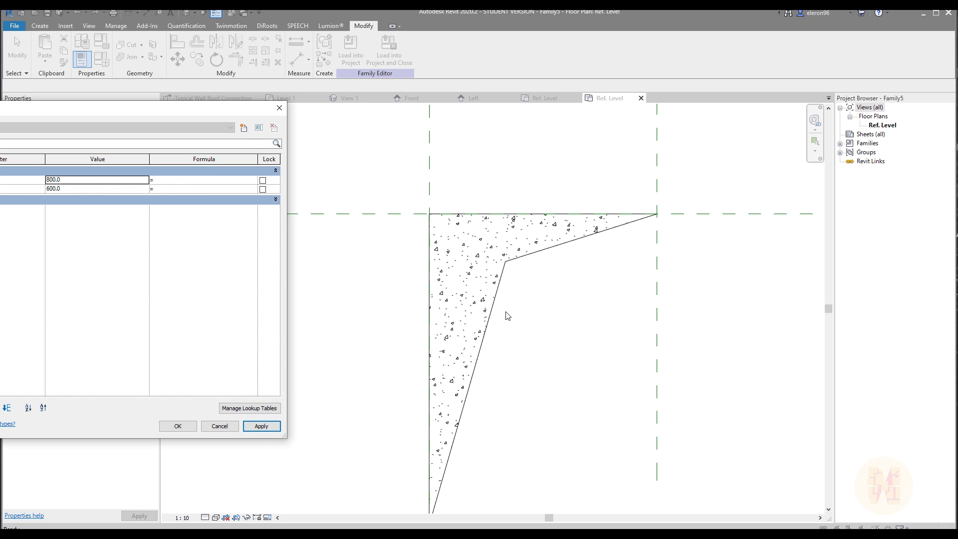
pyautogui.click(178, 426)
# - Reopen the filled region's boundary and shorten the vertical edge's lower end to the lower horizontal reference plane
pyautogui.scroll(-2, 424, 314)
pyautogui.scroll(5, 399, 349)
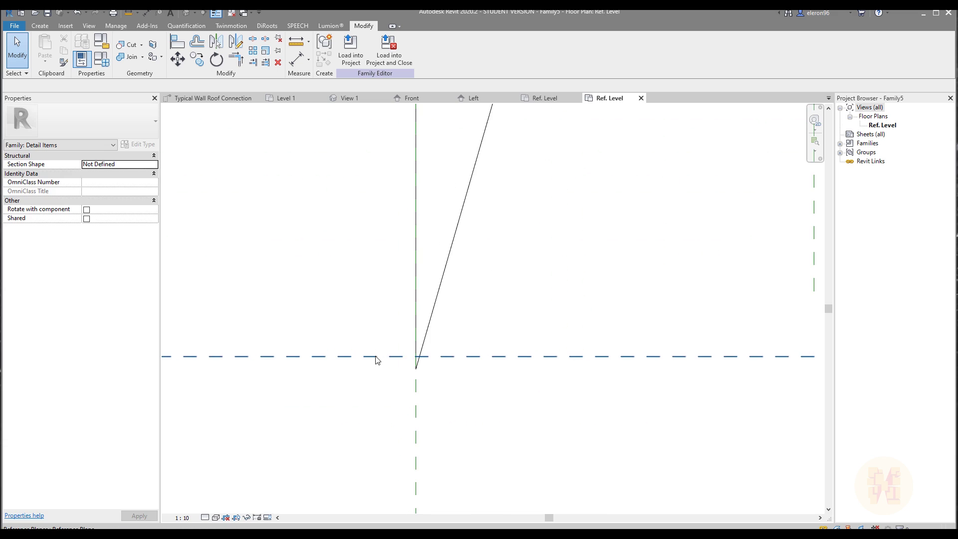
pyautogui.doubleClick(452, 224)
pyautogui.scroll(1, 384, 359)
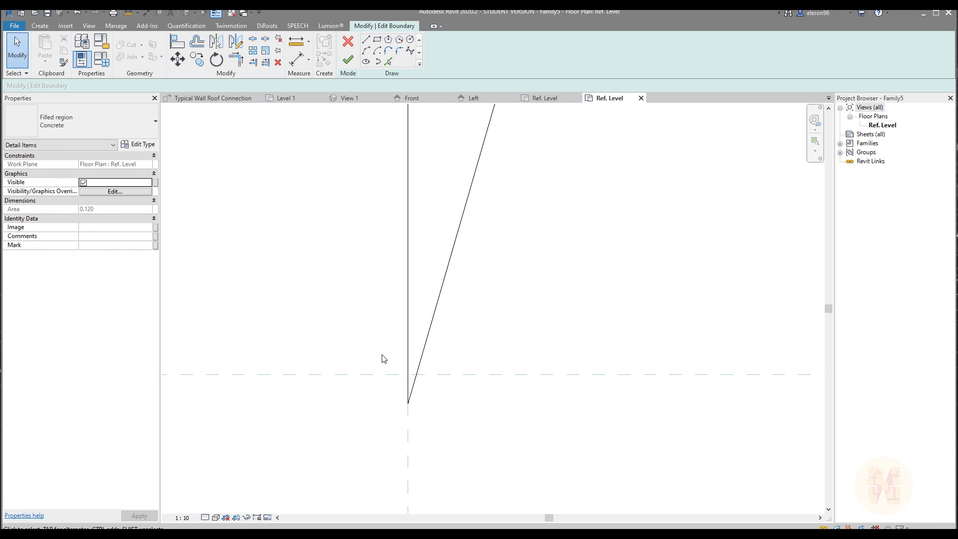
pyautogui.click(407, 358)
pyautogui.moveTo(408, 402); pyautogui.dragTo(408, 374)
pyautogui.scroll(-3, 463, 388)
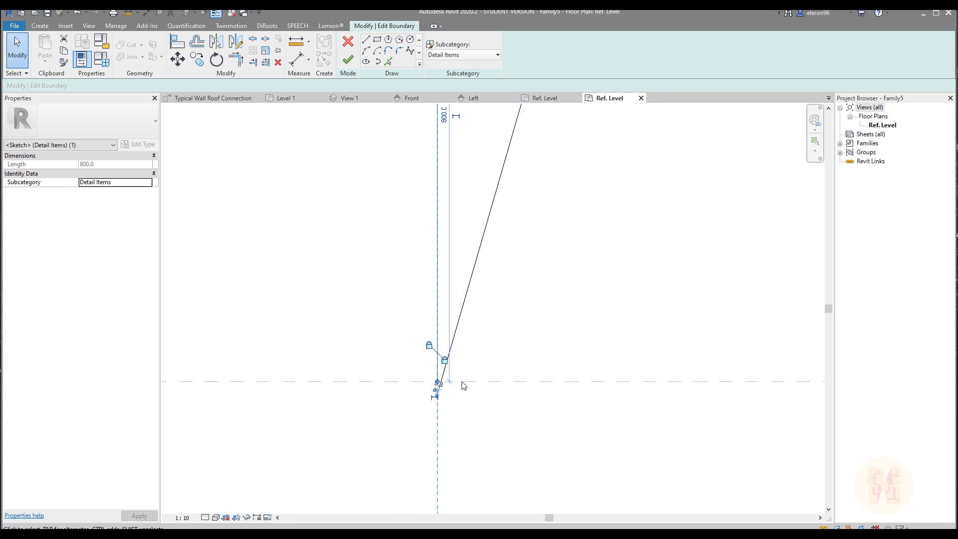
# - Snap the steep sloping edge's lower end to the intersection of the vertical and lower reference planes and finish the boundary sketch
pyautogui.click(464, 389)
pyautogui.scroll(4, 453, 380)
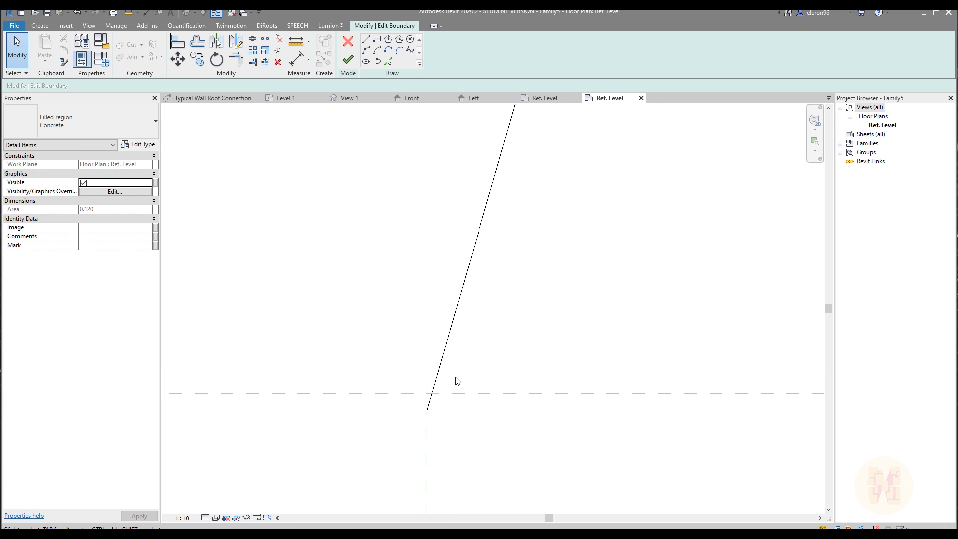
pyautogui.click(424, 399)
pyautogui.moveTo(427, 410); pyautogui.dragTo(426, 394)
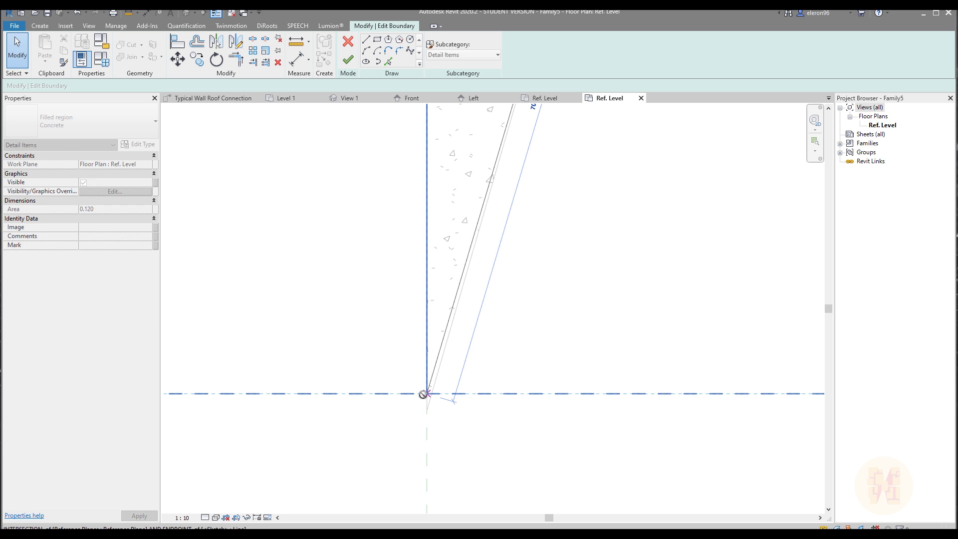
pyautogui.click(423, 394)
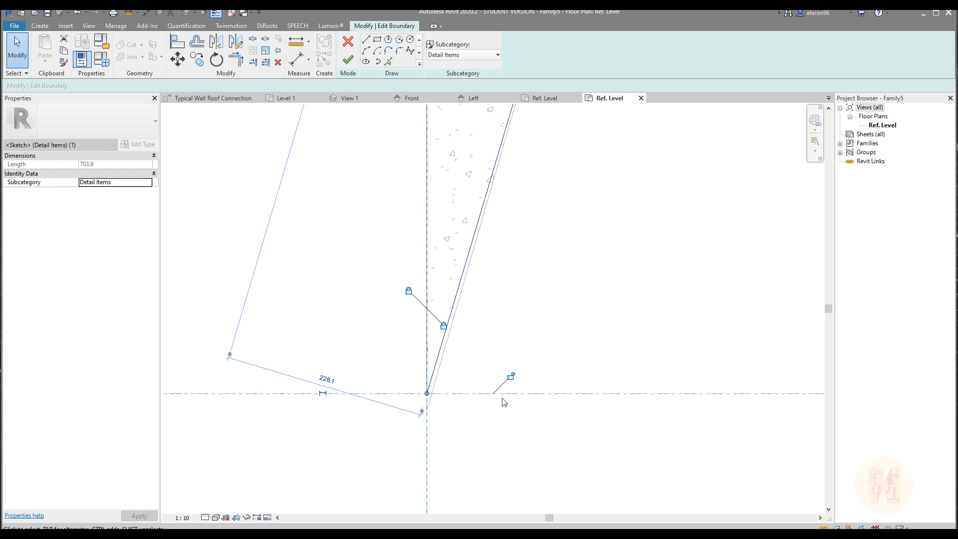
pyautogui.click(348, 60)
pyautogui.scroll(-4, 574, 339)
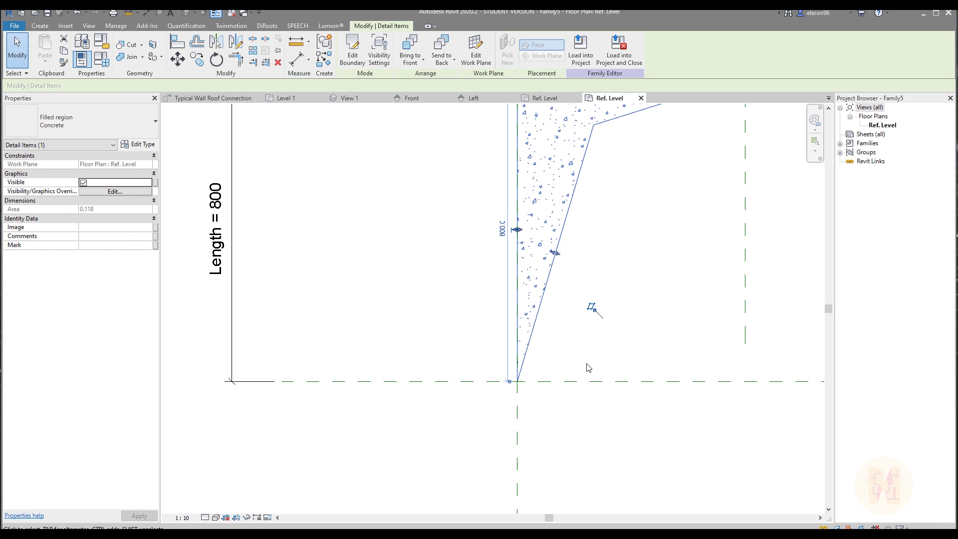
pyautogui.click(539, 316)
pyautogui.scroll(3, 375, 267)
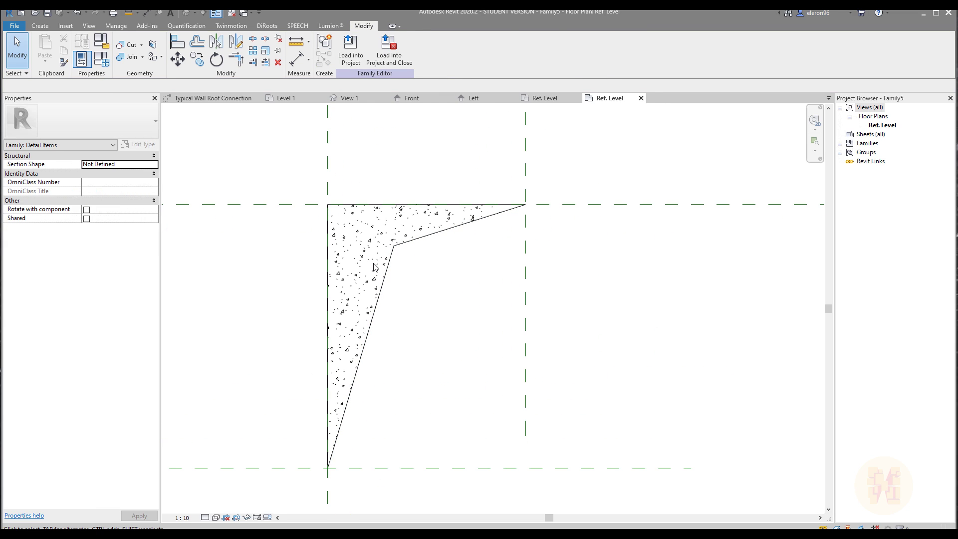
# - Edit the Concrete filled region type and set its foreground fill pattern to the Solid fill drafting pattern
pyautogui.click(352, 272)
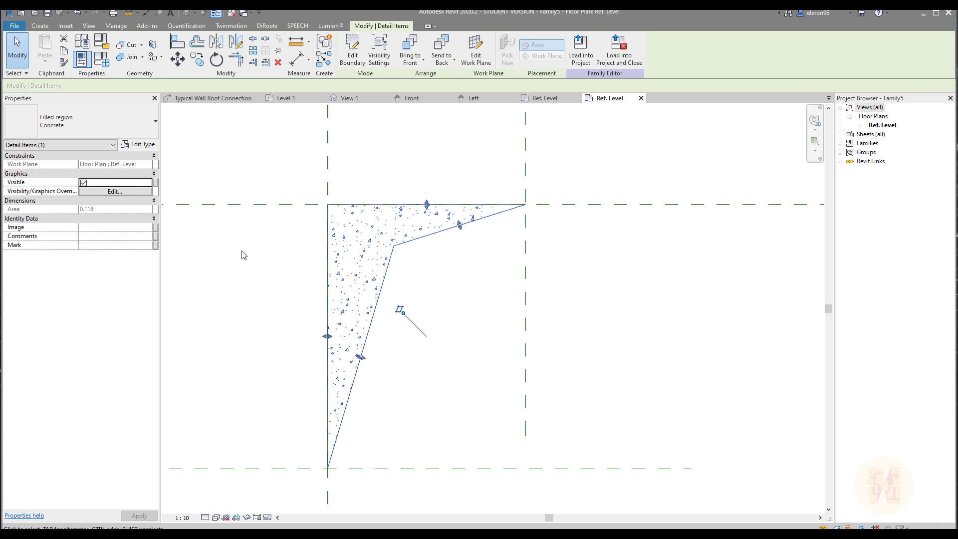
pyautogui.click(138, 145)
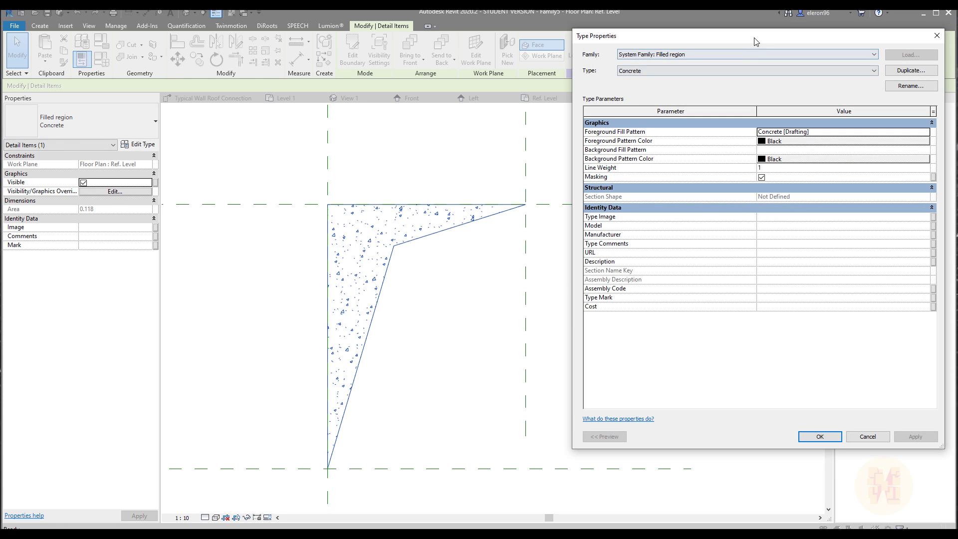
pyautogui.moveTo(704, 44); pyautogui.dragTo(674, 47)
pyautogui.click(862, 139)
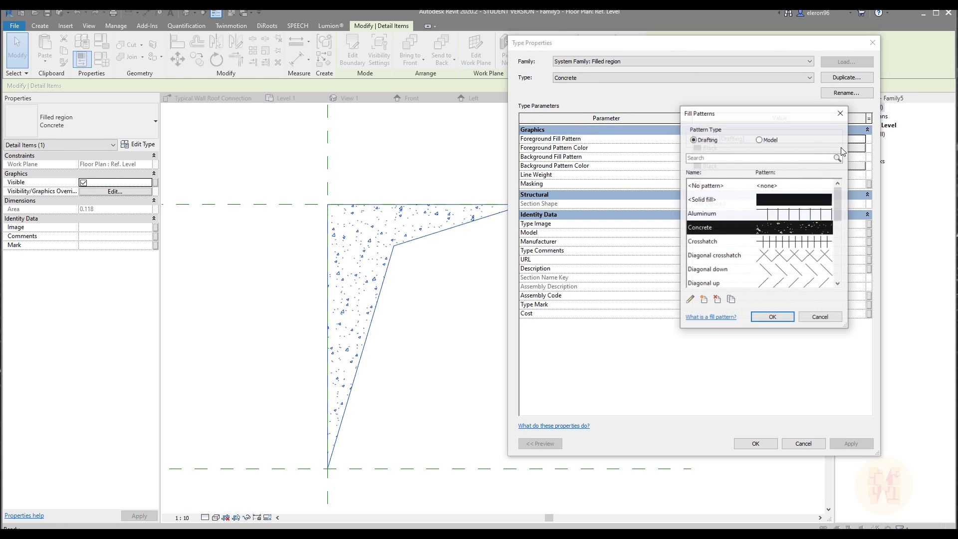
pyautogui.click(734, 202)
pyautogui.click(774, 319)
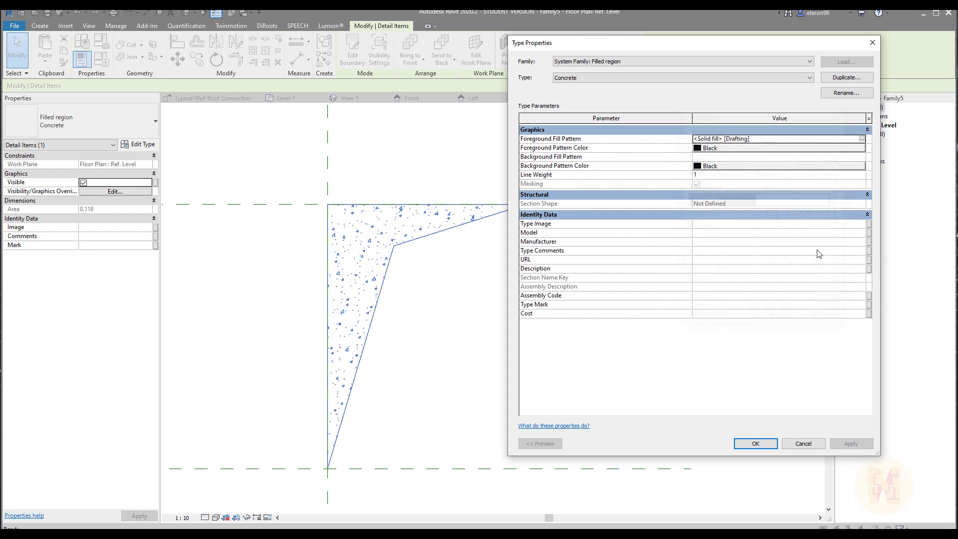
# - Set the Concrete filled region type's foreground and background pattern colours to grey RGB 128-128-128 and accept the type properties
pyautogui.click(705, 148)
pyautogui.click(655, 233)
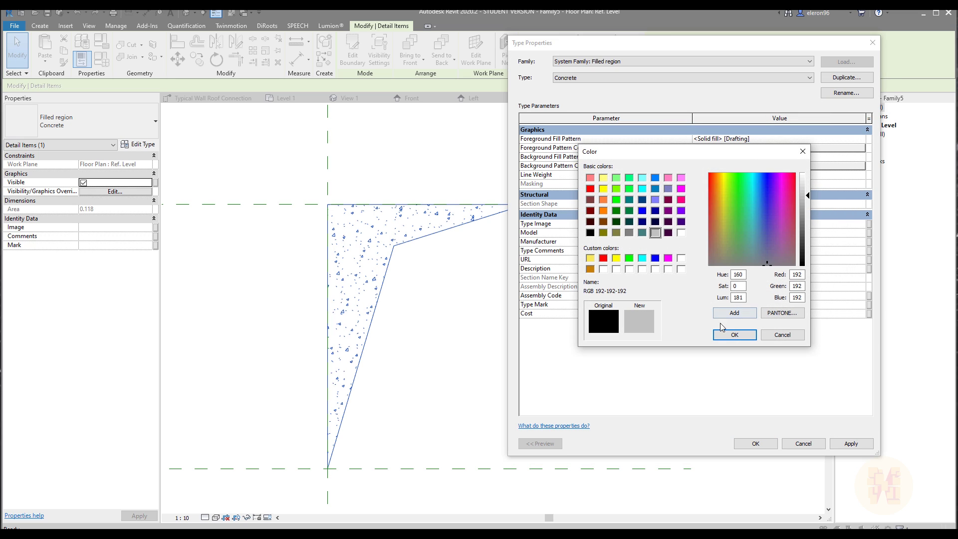
pyautogui.click(629, 233)
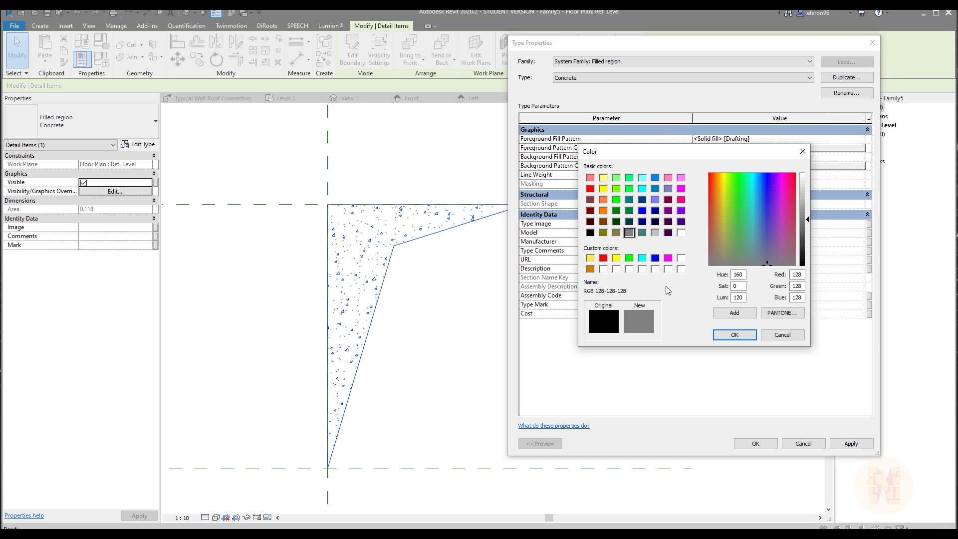
pyautogui.click(734, 334)
pyautogui.click(738, 168)
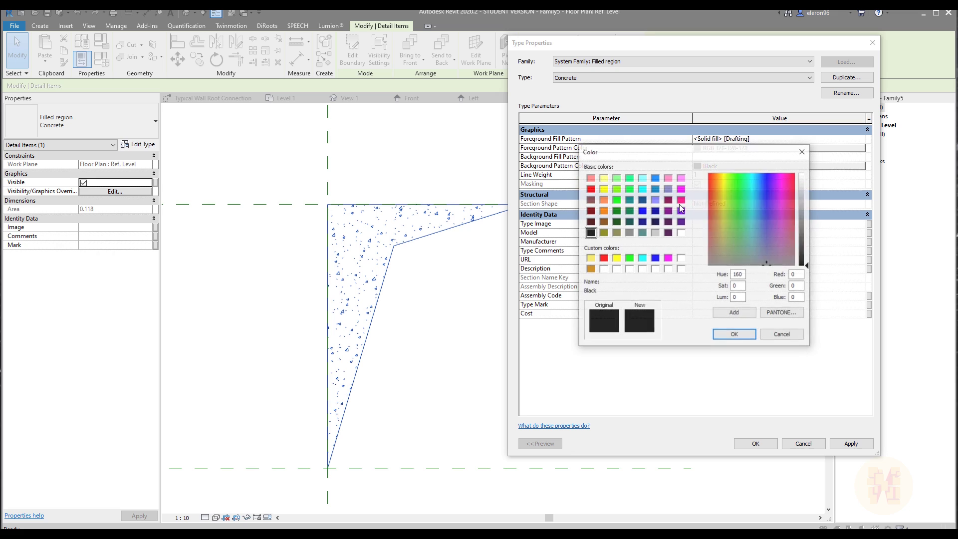
pyautogui.click(628, 232)
pyautogui.click(742, 334)
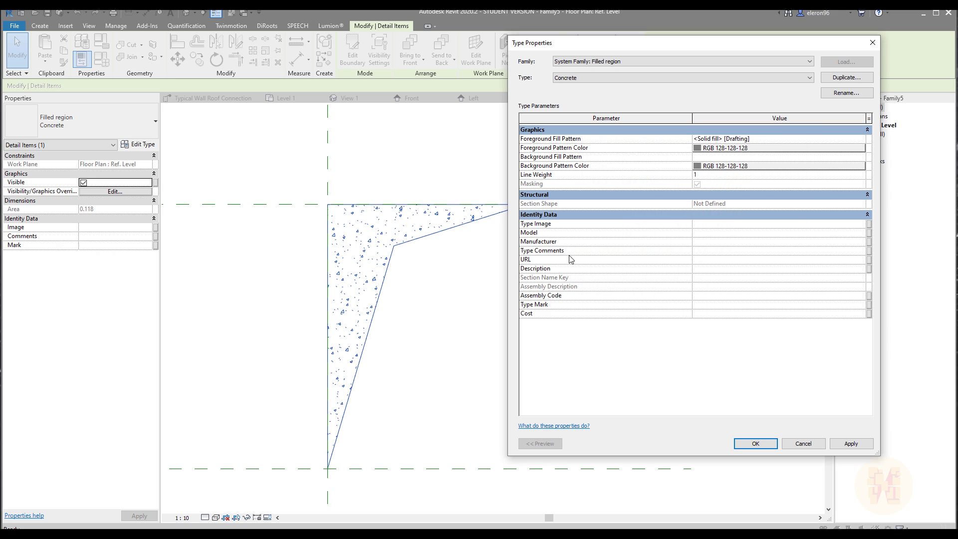
pyautogui.click(756, 444)
pyautogui.click(613, 381)
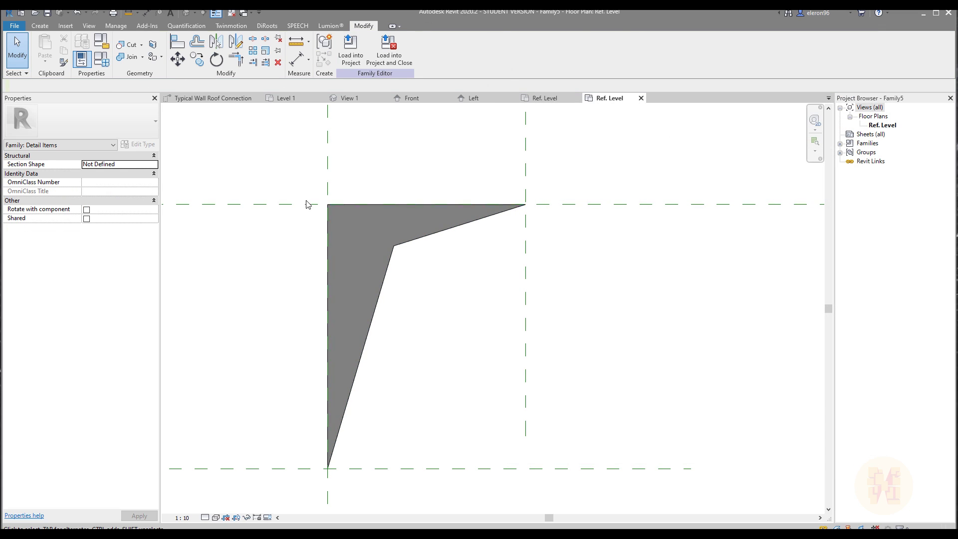
# - Review the grey filled region's type properties, then inspect the whole detail item with its Width and Length dimensions
pyautogui.scroll(-2, 478, 316)
pyautogui.scroll(2, 458, 290)
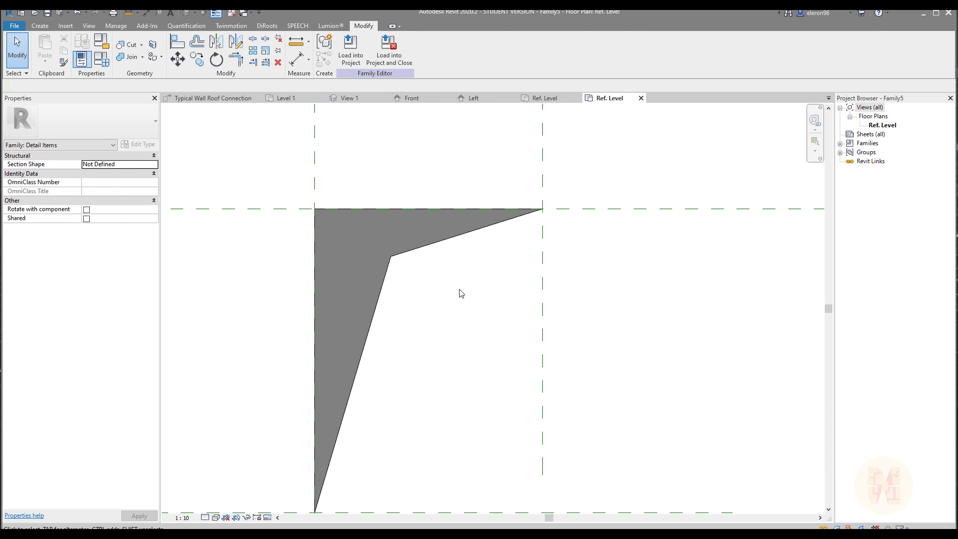
pyautogui.click(385, 282)
pyautogui.click(139, 144)
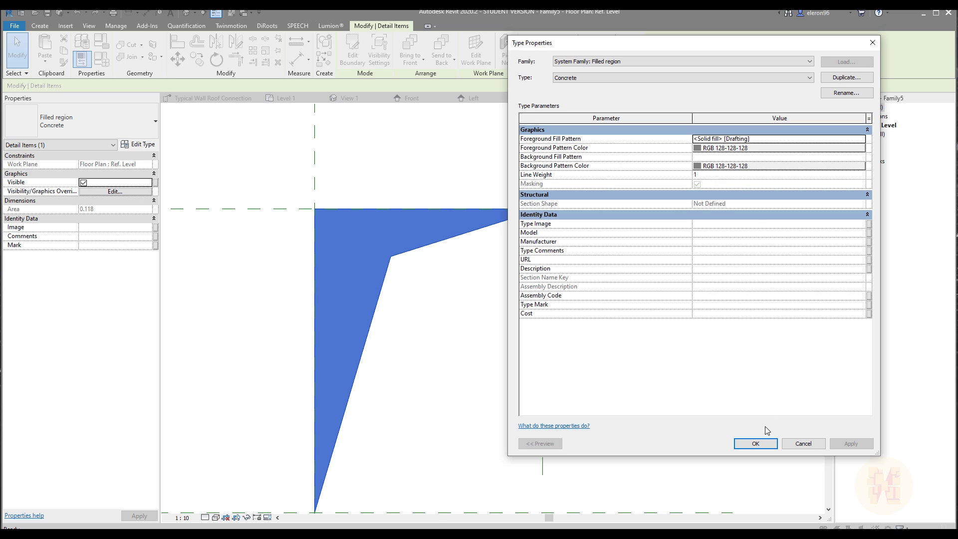
pyautogui.click(762, 447)
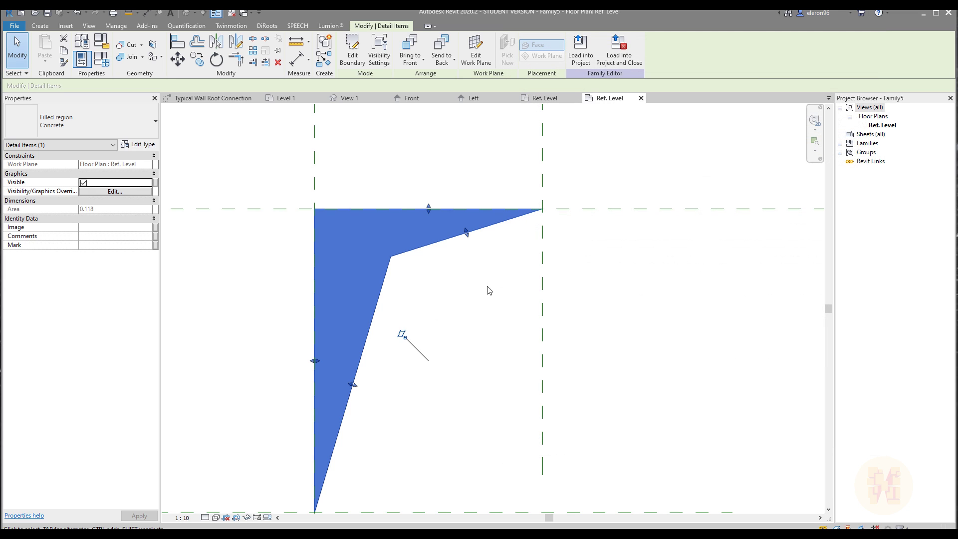
pyautogui.moveTo(593, 276); pyautogui.dragTo(505, 276, button='middle')
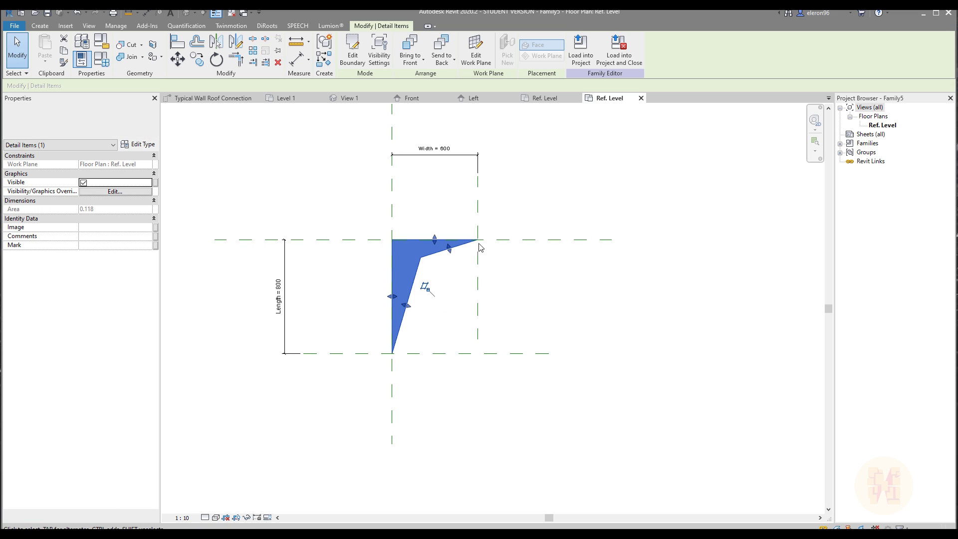
# - Load the detail item family into Family2 and place one instance about 1500 to the right of the right vertical reference plane
pyautogui.click(582, 57)
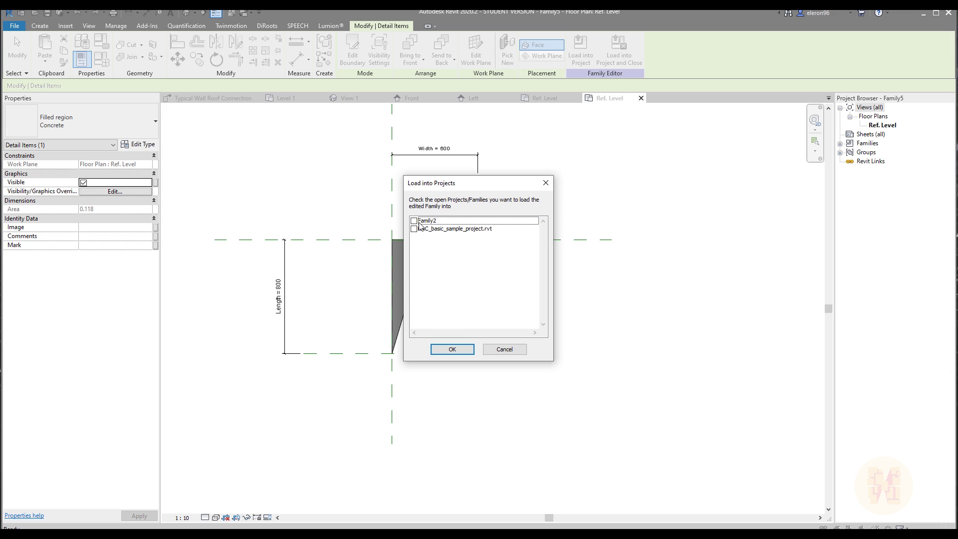
pyautogui.click(414, 221)
pyautogui.click(458, 351)
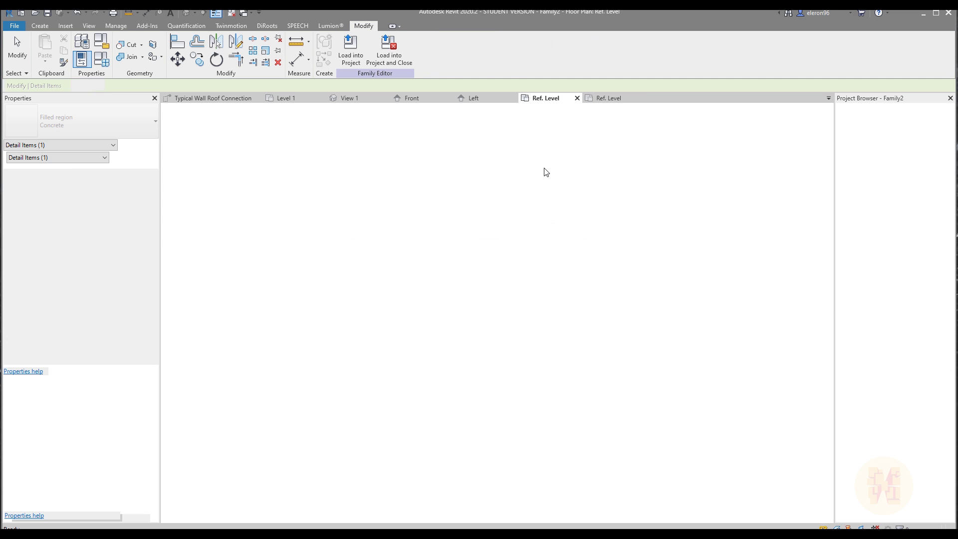
pyautogui.click(646, 199)
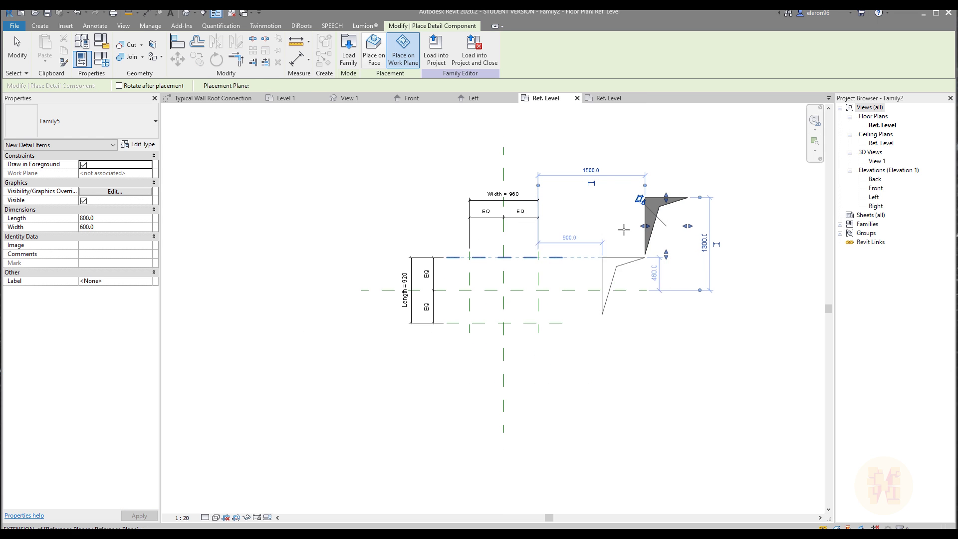
pyautogui.scroll(3, 623, 210)
pyautogui.press('Escape')
pyautogui.press('Escape')
pyautogui.moveTo(613, 263); pyautogui.dragTo(474, 254, button='middle')
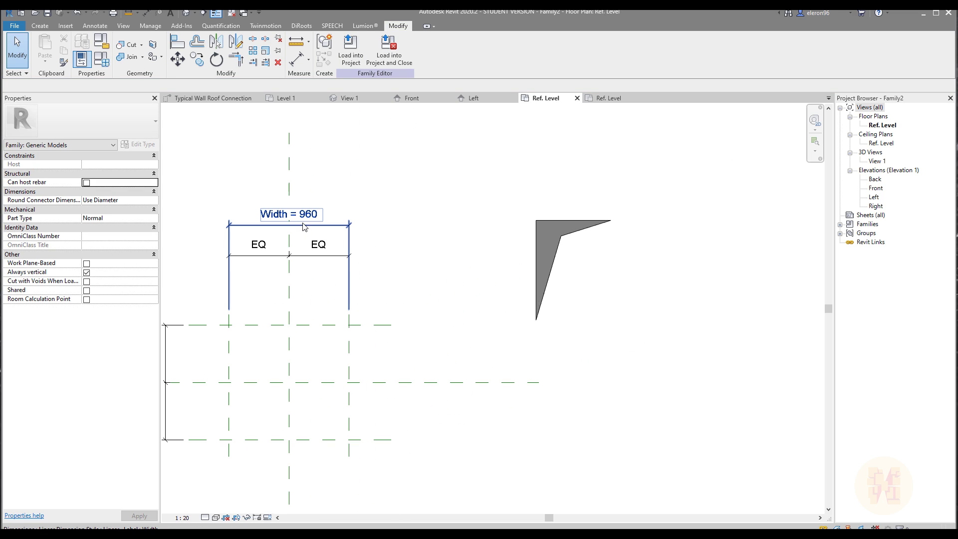
# - Associate the placed detail item's Width with the host family's Width parameter
pyautogui.click(581, 224)
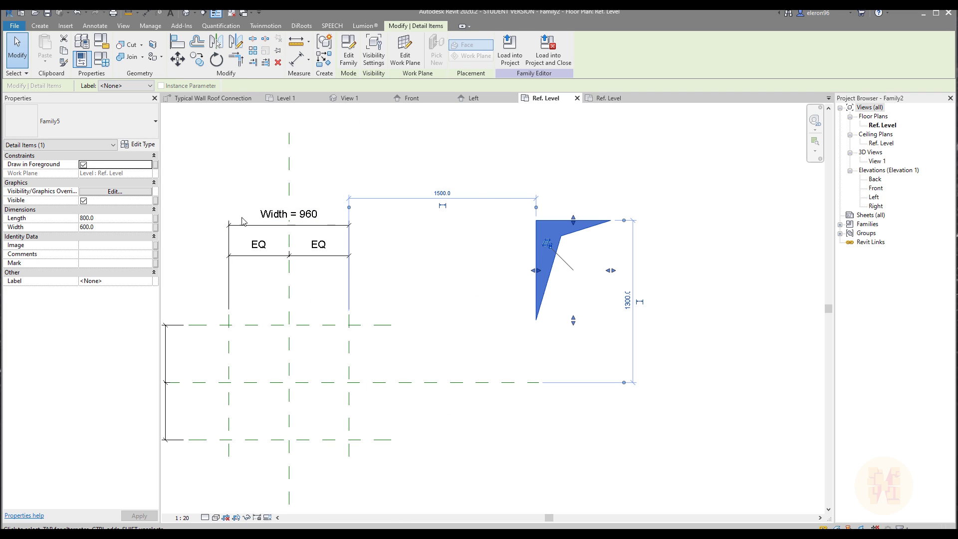
pyautogui.click(155, 227)
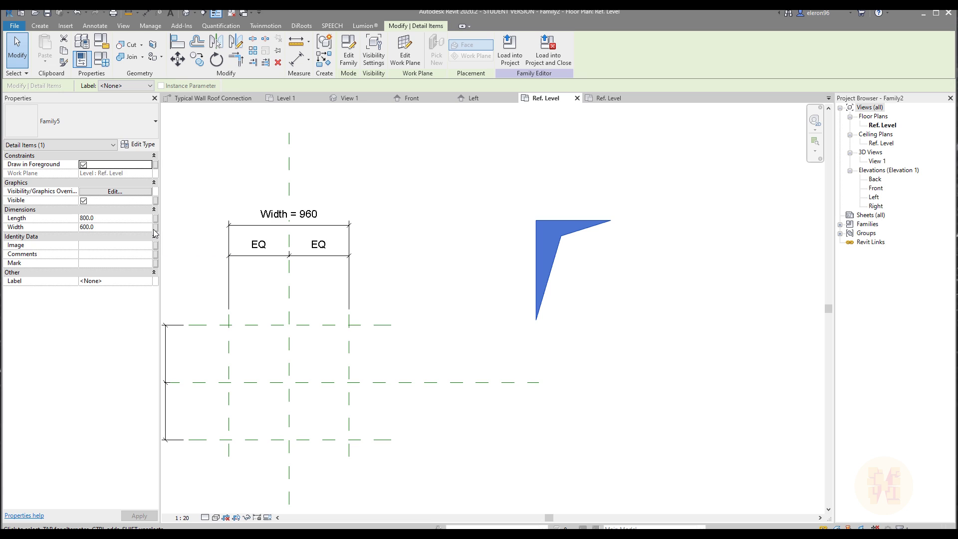
pyautogui.click(410, 257)
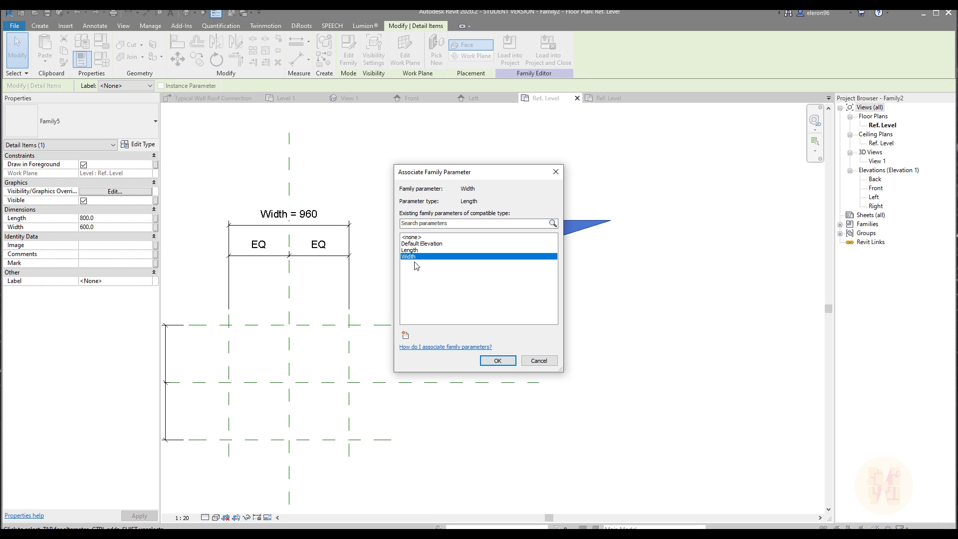
pyautogui.click(504, 365)
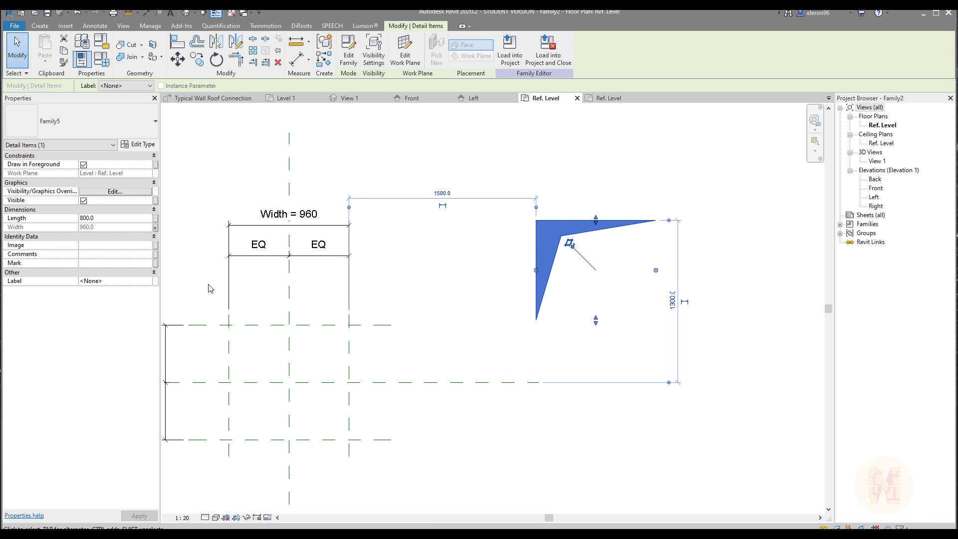
# - Associate the detail item's Length with the host family's Length parameter and deselect the item
pyautogui.moveTo(484, 300); pyautogui.dragTo(654, 240, button='middle')
pyautogui.moveTo(584, 283); pyautogui.dragTo(362, 323, button='middle')
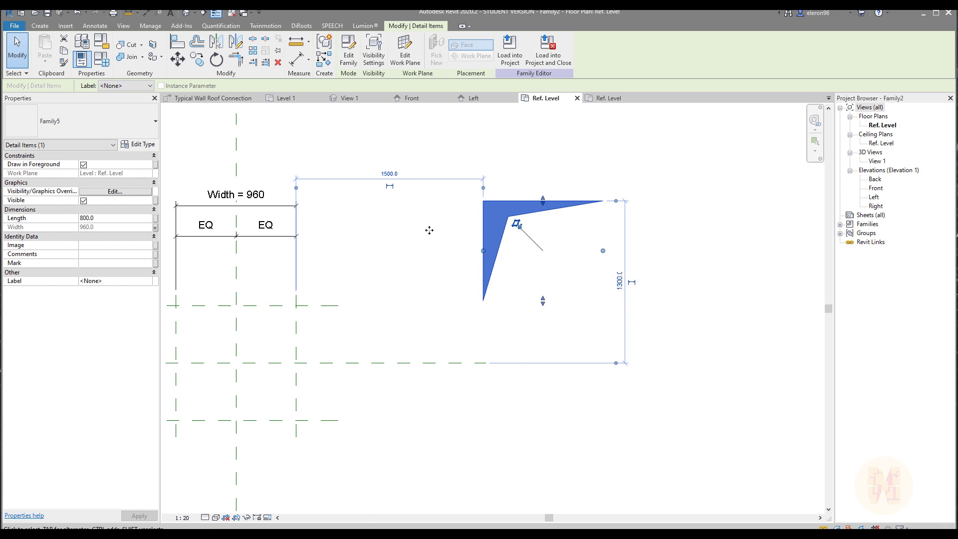
pyautogui.click(155, 219)
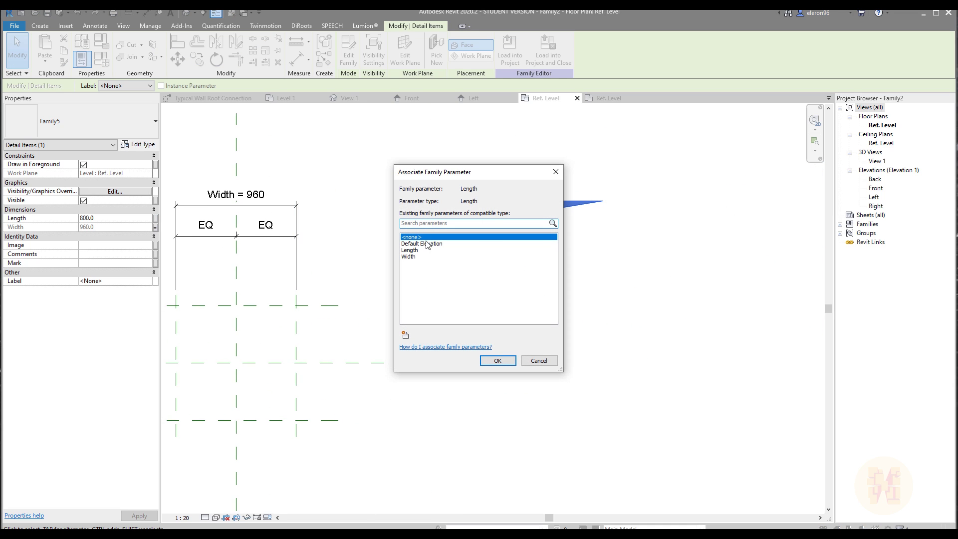
pyautogui.click(417, 250)
pyautogui.click(497, 361)
pyautogui.scroll(-2, 518, 258)
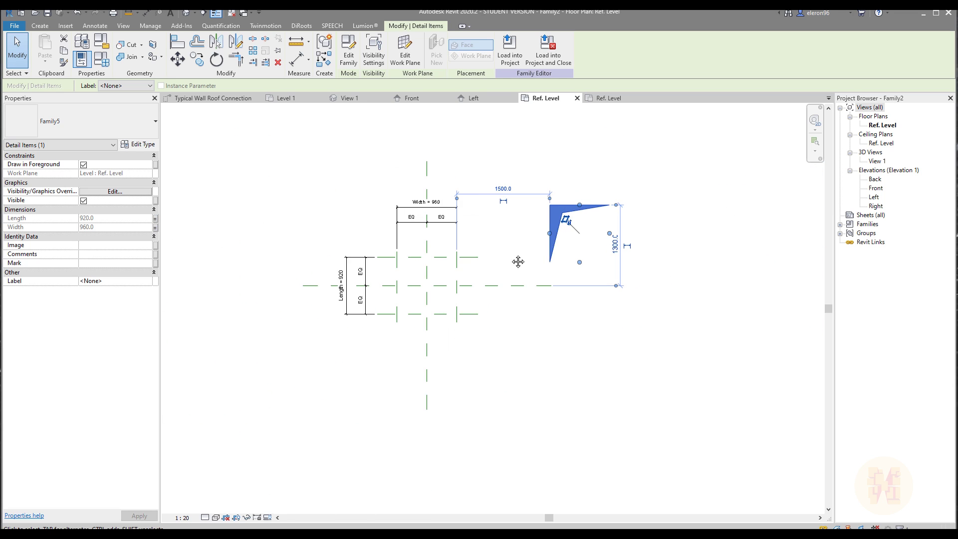
pyautogui.scroll(-3, 664, 195)
pyautogui.press('Escape')
# - Align and lock the detail item's vertical edge to the left reference plane, and align its upper edge to the upper horizontal plane
pyautogui.scroll(5, 658, 192)
pyautogui.press('l')
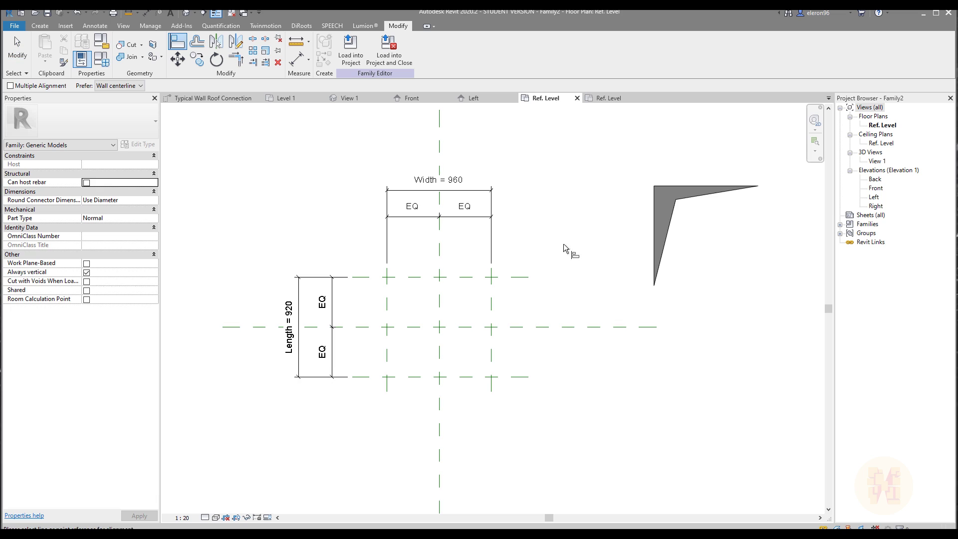
pyautogui.click(658, 230)
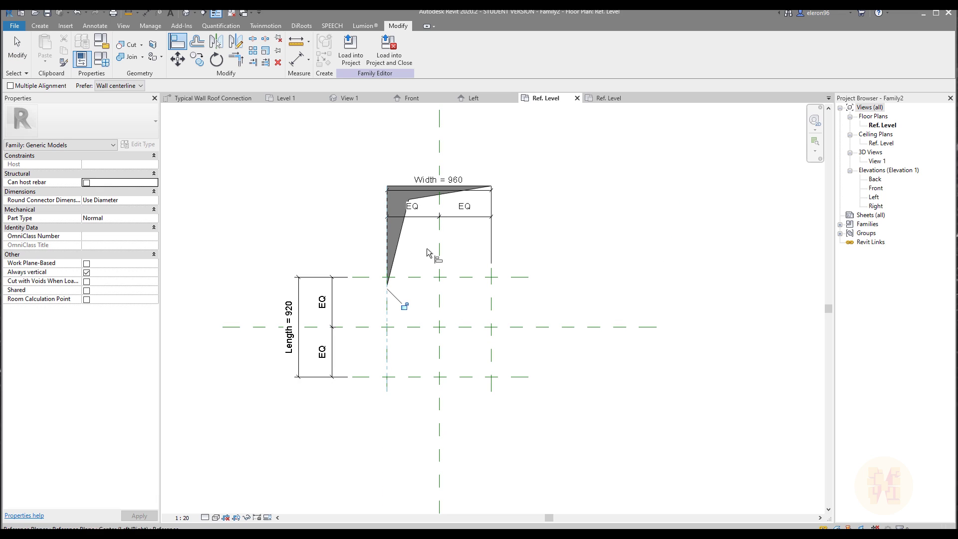
pyautogui.click(519, 279)
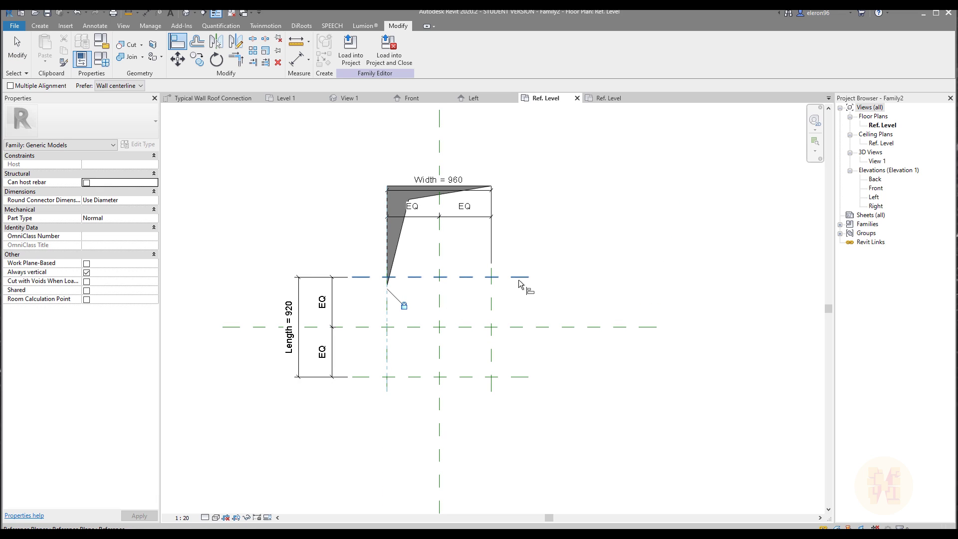
pyautogui.click(482, 188)
pyautogui.press('Escape')
pyautogui.press('Escape')
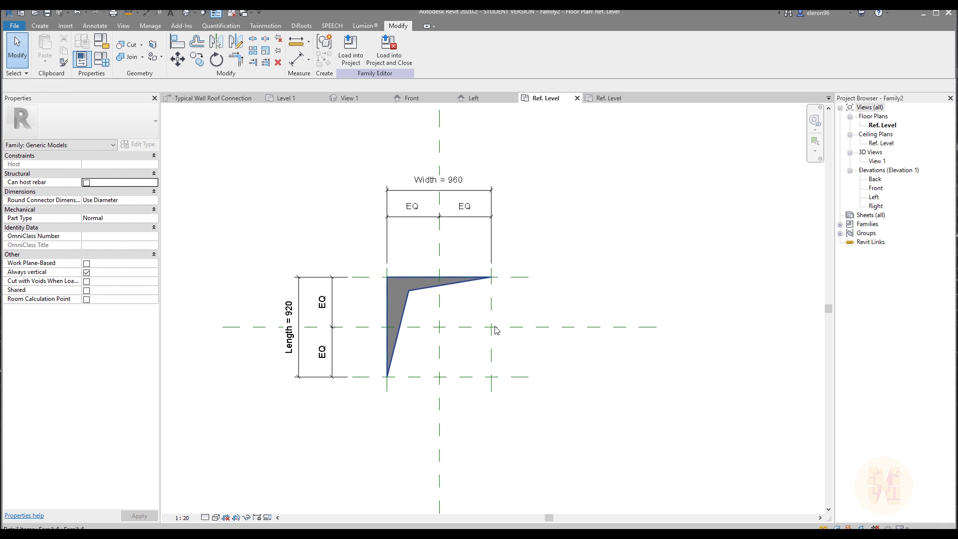
# - Draw a symbolic-line rectangle about 600 by 680 inside the outer reference planes, overlapping the grey detail item
pyautogui.scroll(5, 492, 334)
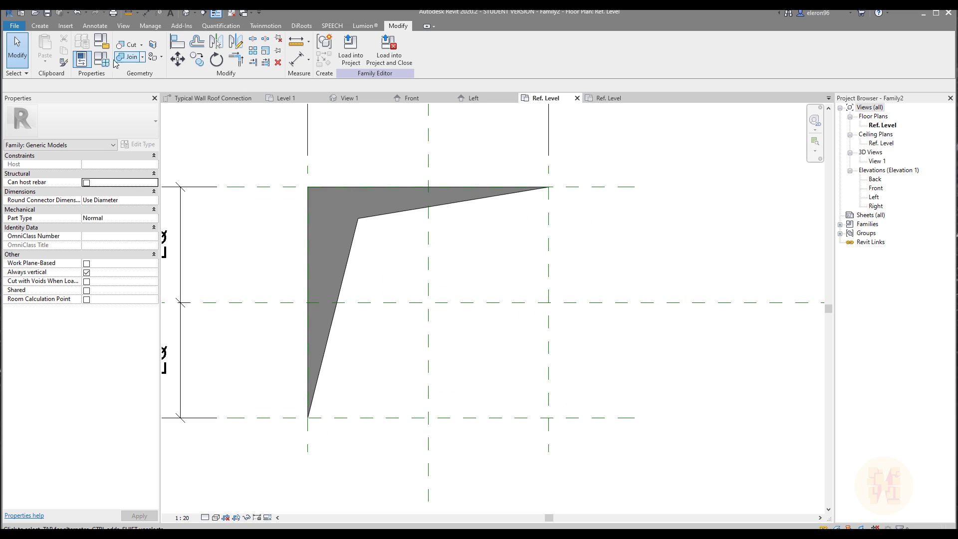
pyautogui.click(40, 26)
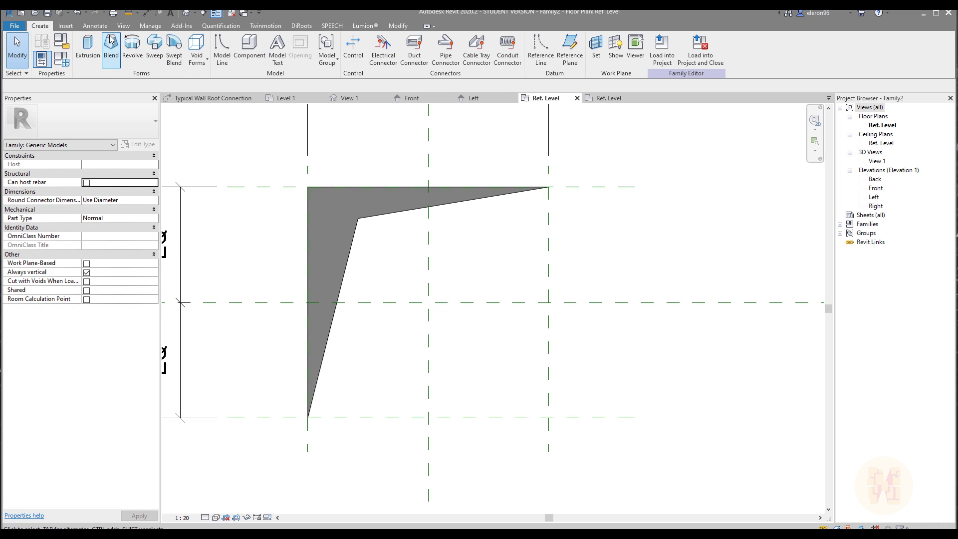
pyautogui.click(93, 26)
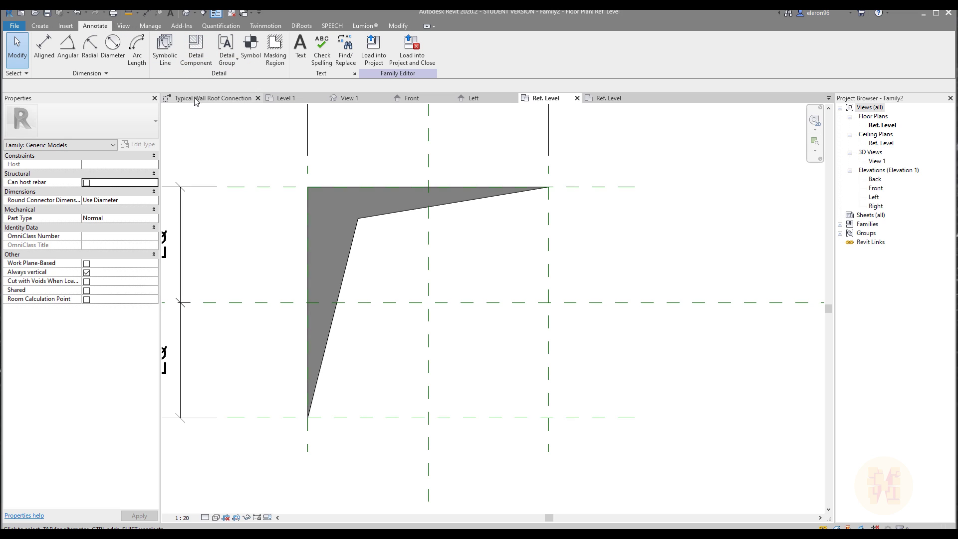
pyautogui.click(167, 49)
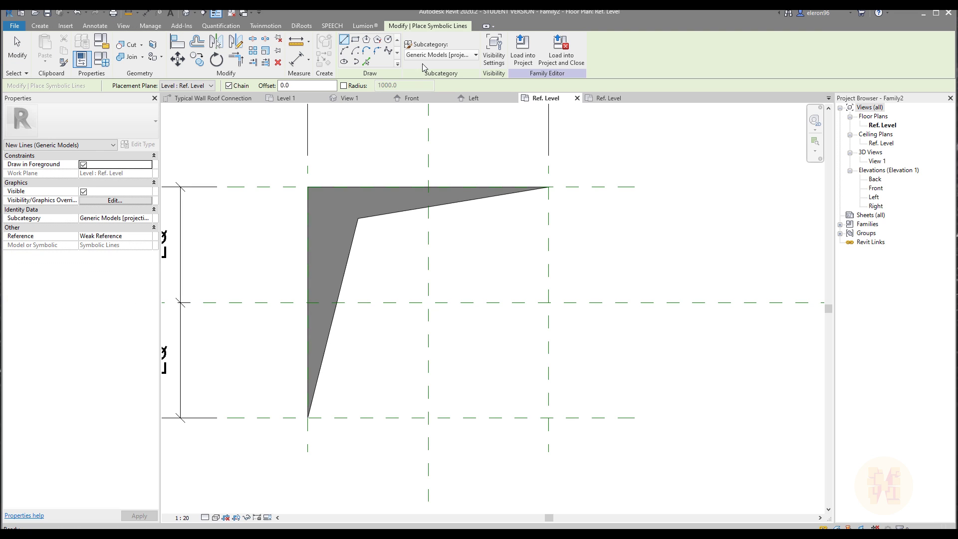
pyautogui.click(355, 39)
pyautogui.click(344, 208)
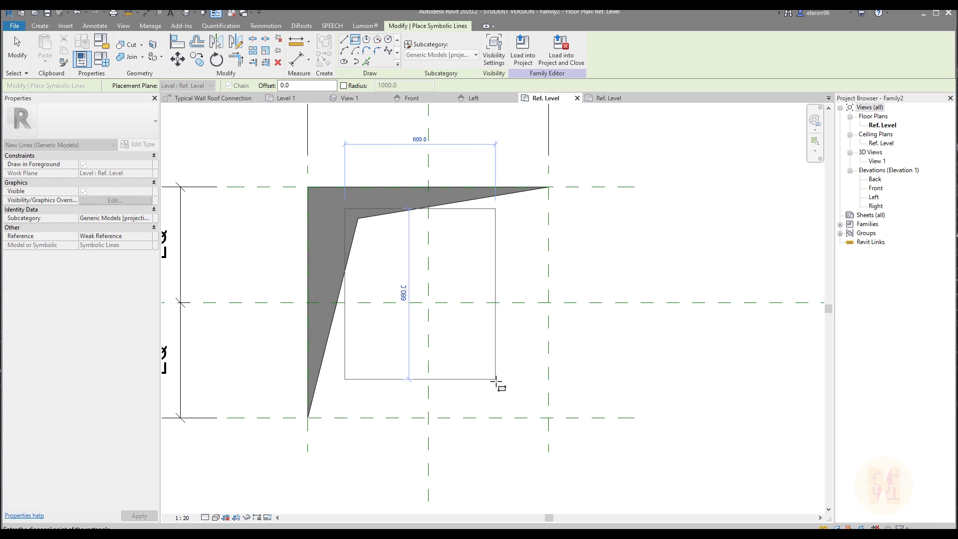
pyautogui.click(496, 380)
pyautogui.press('Escape')
pyautogui.press('Escape')
# - Align and lock the rectangle's right and lower edges to the right vertical and lower horizontal reference planes
pyautogui.press('a')
pyautogui.press('l')
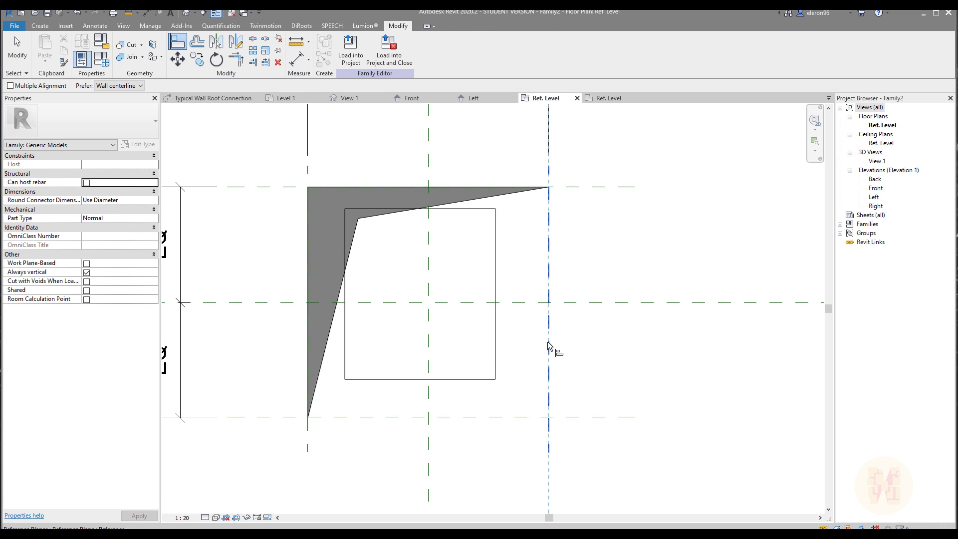
pyautogui.click(497, 345)
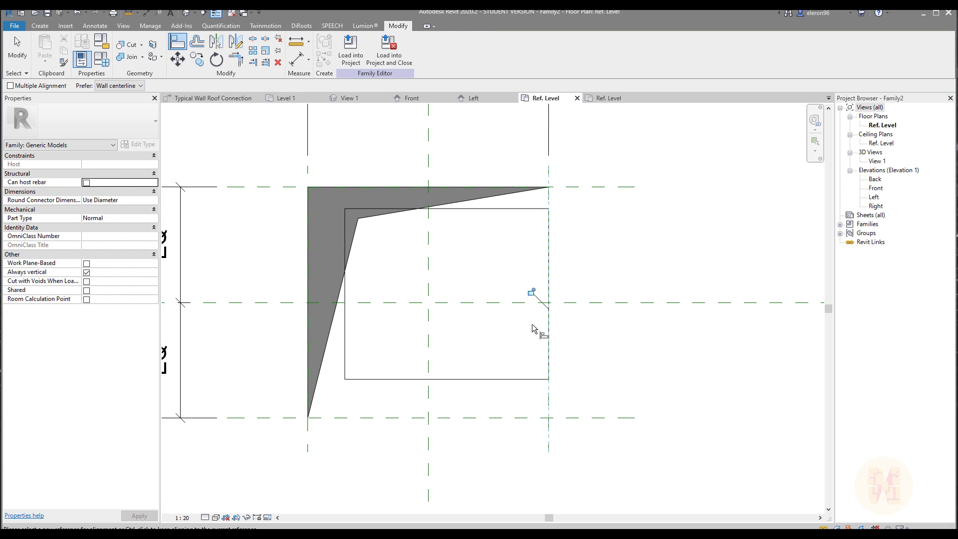
pyautogui.click(496, 417)
pyautogui.click(493, 379)
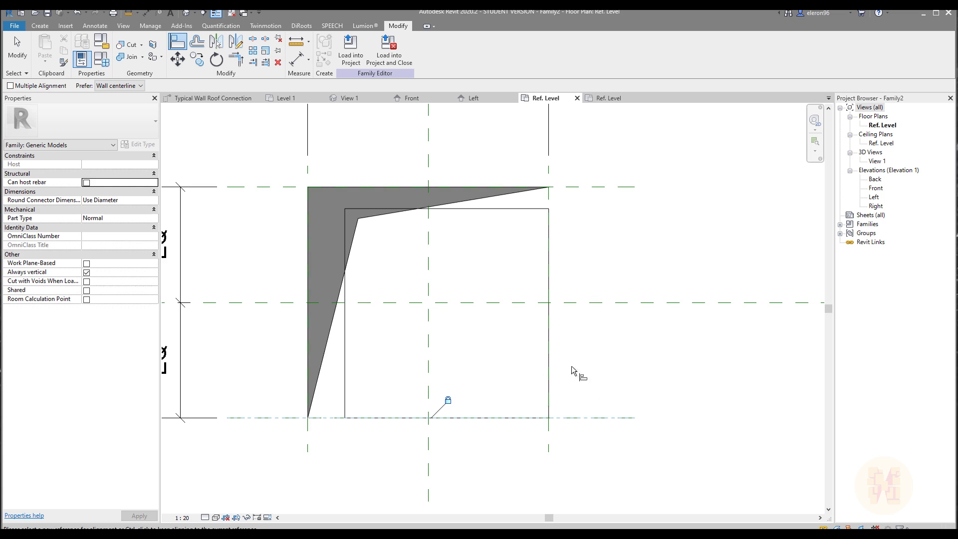
# - Align and lock the rectangle's left and upper edges to the left vertical and upper horizontal reference planes
pyautogui.click(308, 406)
pyautogui.click(309, 438)
pyautogui.click(345, 398)
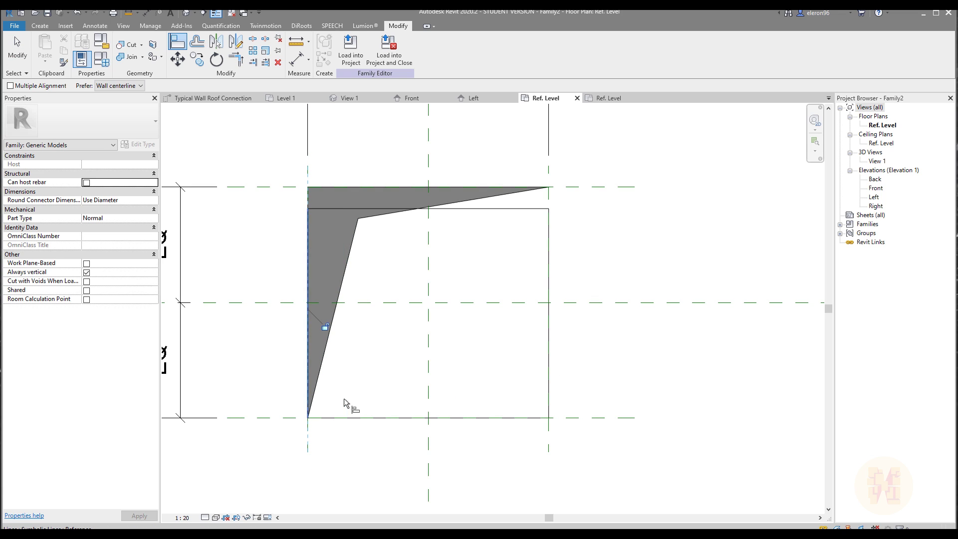
pyautogui.click(268, 188)
pyautogui.click(496, 210)
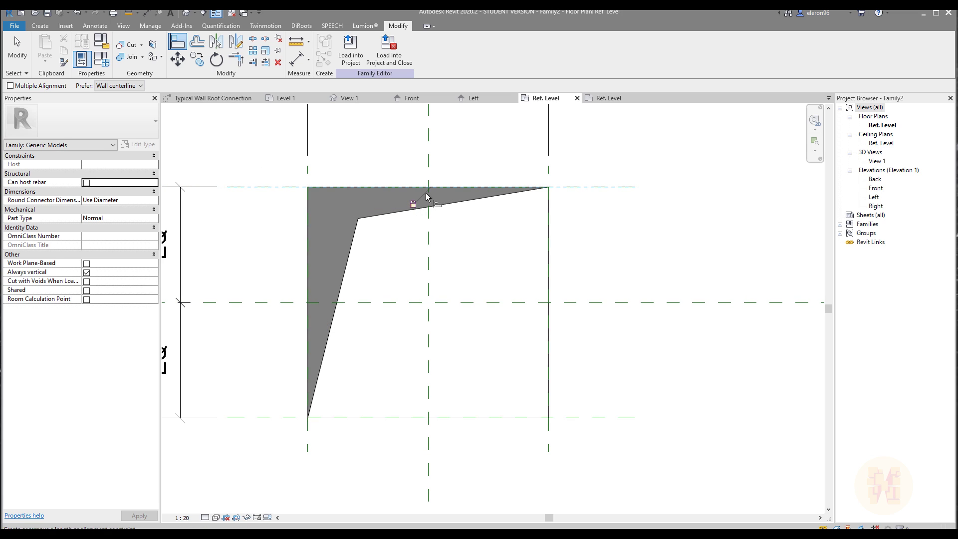
pyautogui.press('Escape')
pyautogui.press('Escape')
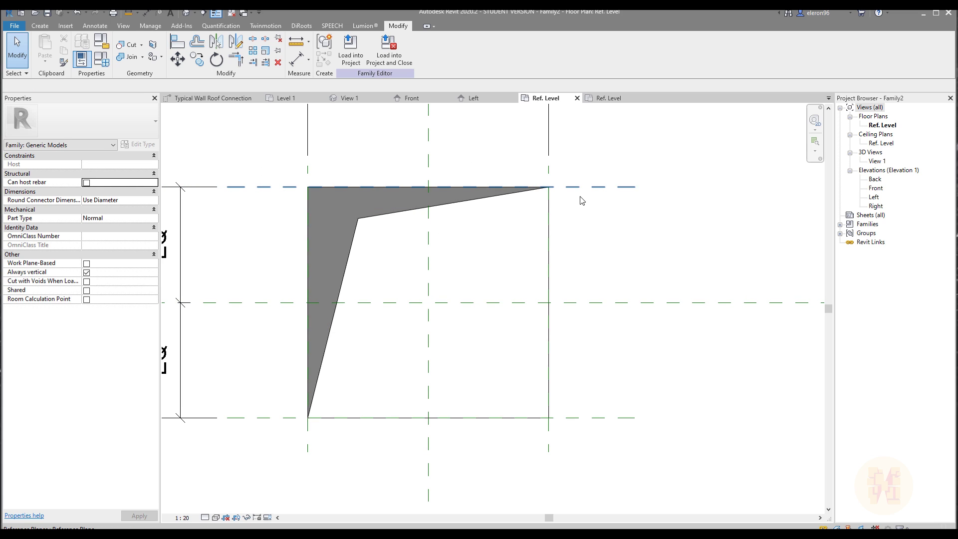
# - Fit the family plan in the view and close all inactive views
pyautogui.press('z')
pyautogui.press('f')
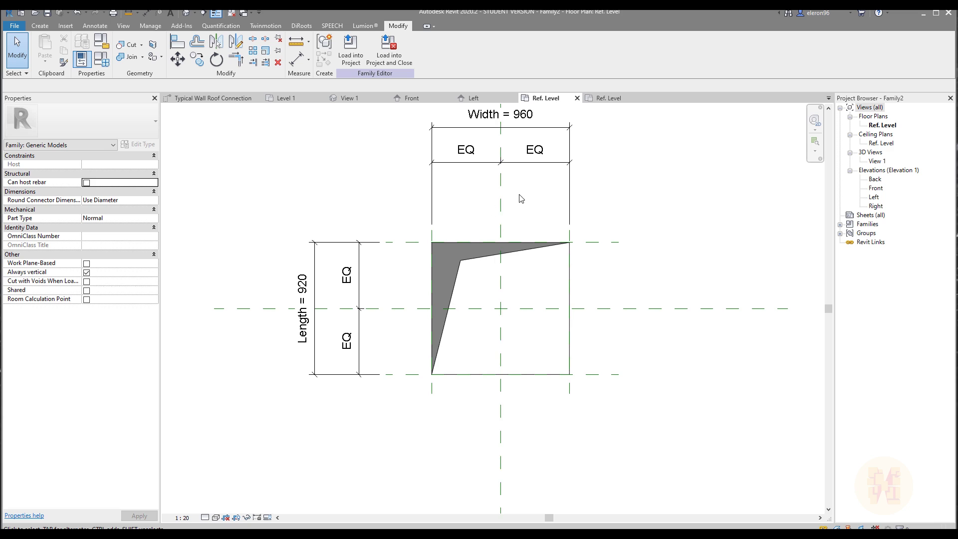
pyautogui.click(231, 14)
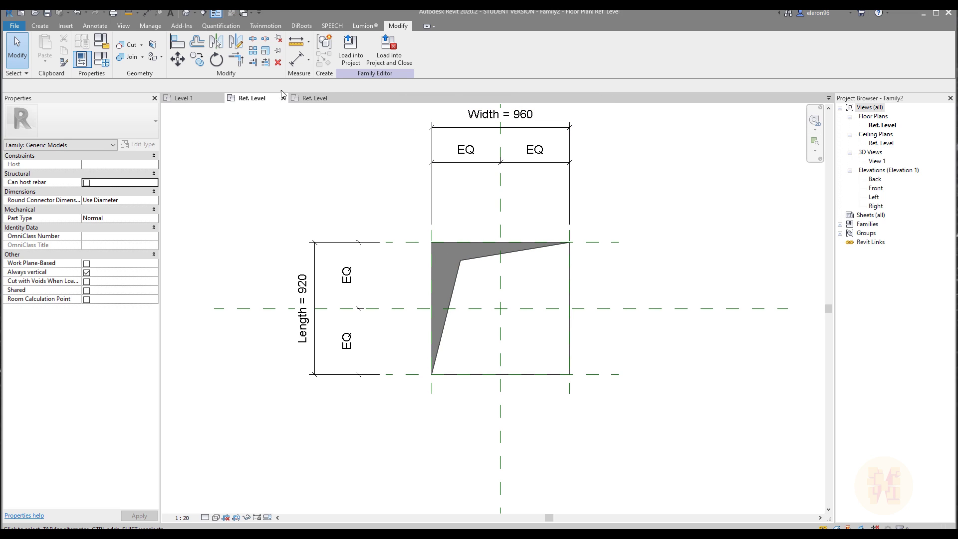
# - Load the family into RAC_basic_sample_project.rvt and place one instance on Level 1 near the section 3 marker
pyautogui.click(351, 61)
pyautogui.click(414, 229)
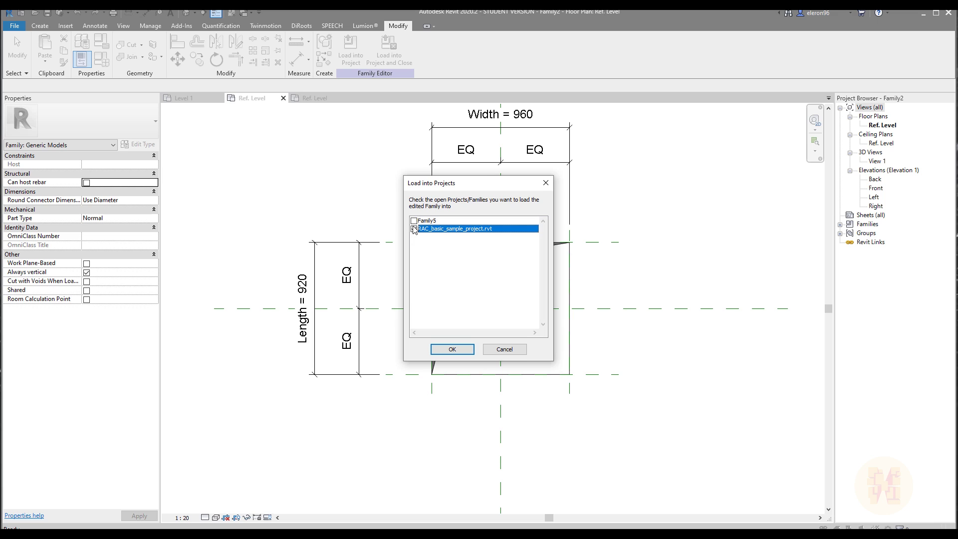
pyautogui.click(452, 349)
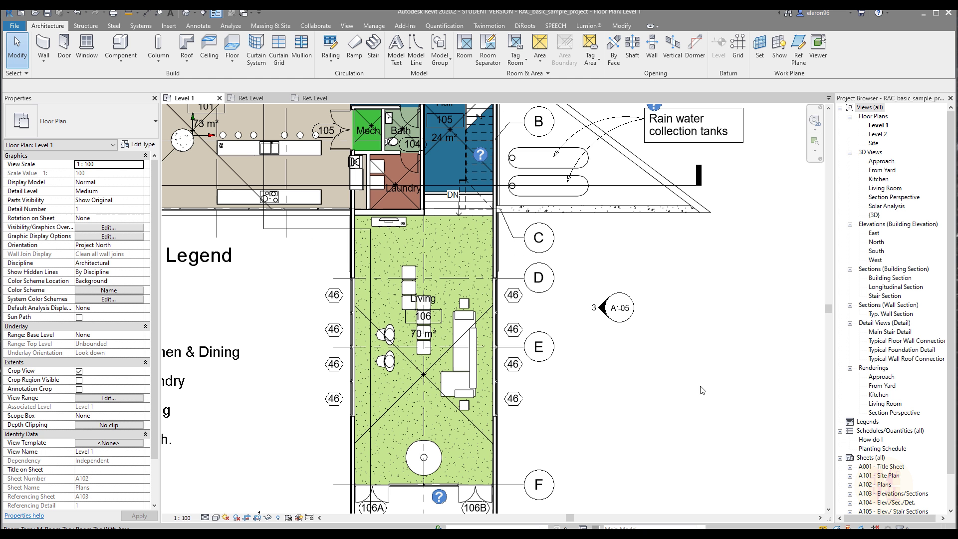
pyautogui.click(661, 342)
pyautogui.press('Escape')
pyautogui.press('Escape')
pyautogui.scroll(5, 665, 300)
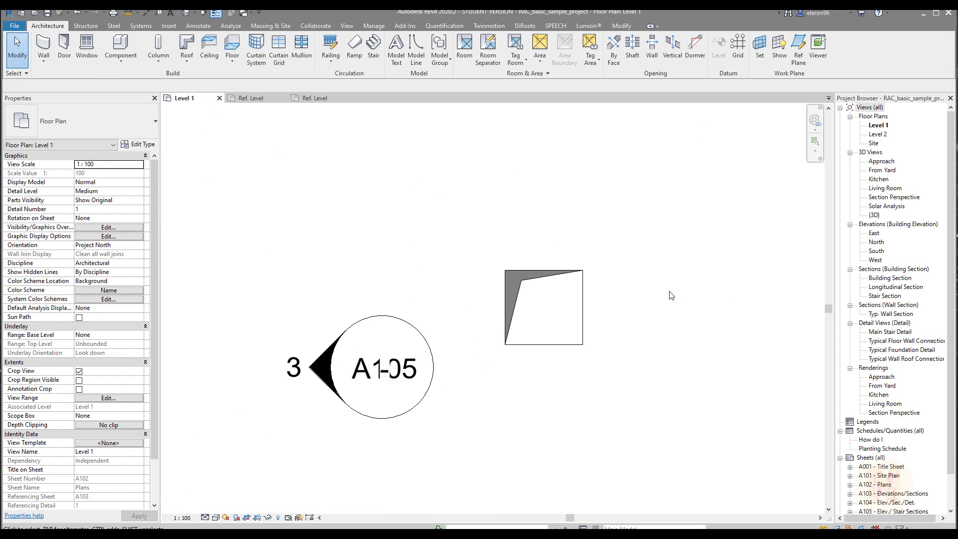
# - Set the placed opening's Length and Width type parameters to 1200
pyautogui.click(517, 297)
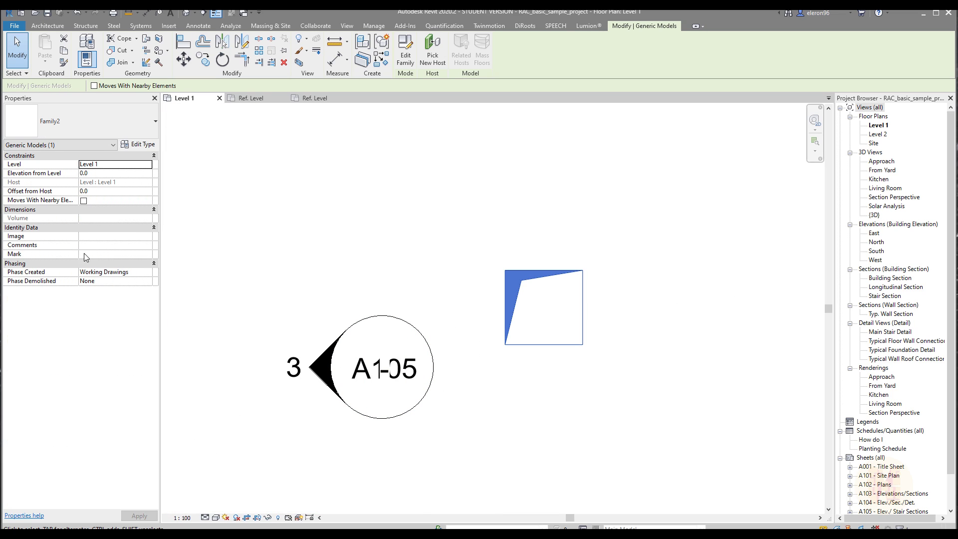
pyautogui.click(139, 144)
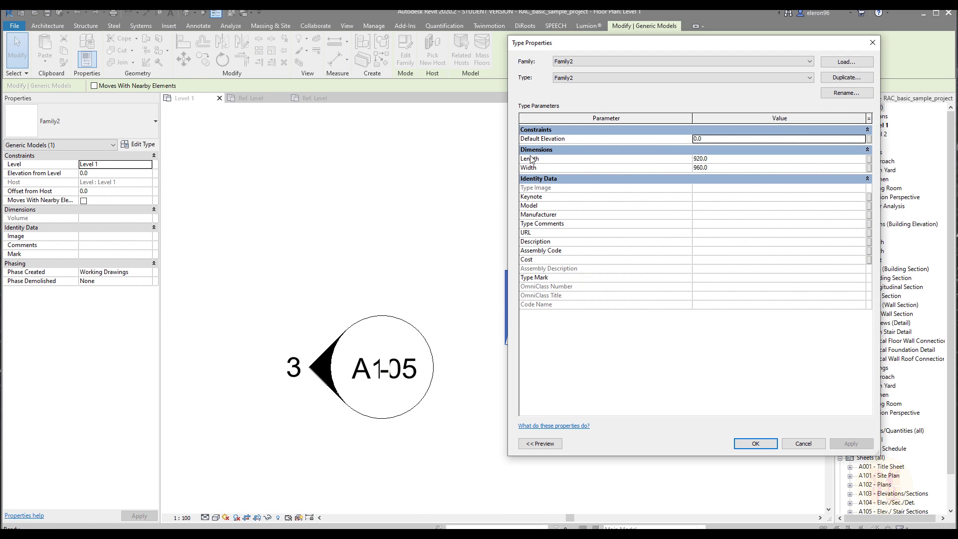
pyautogui.moveTo(665, 53); pyautogui.dragTo(246, 97)
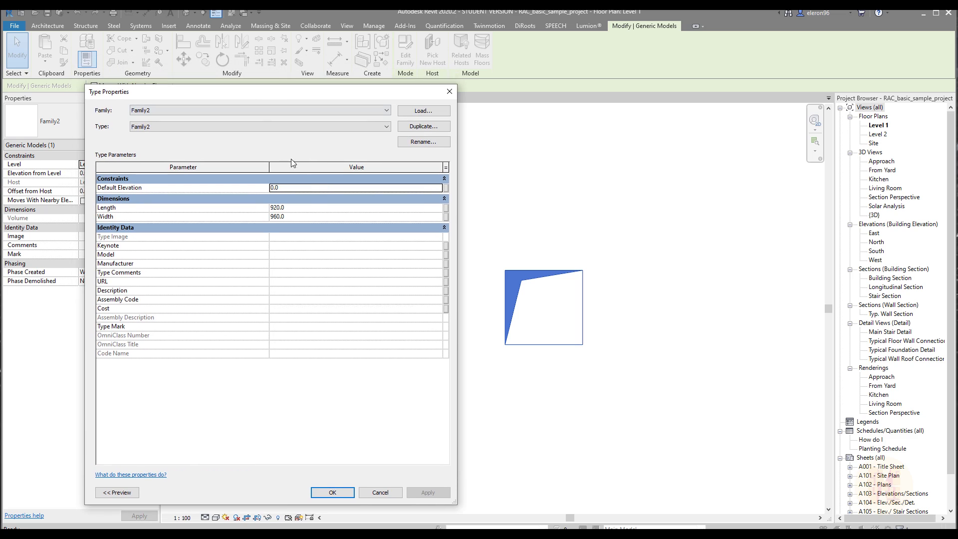
pyautogui.click(310, 208)
pyautogui.write('1')
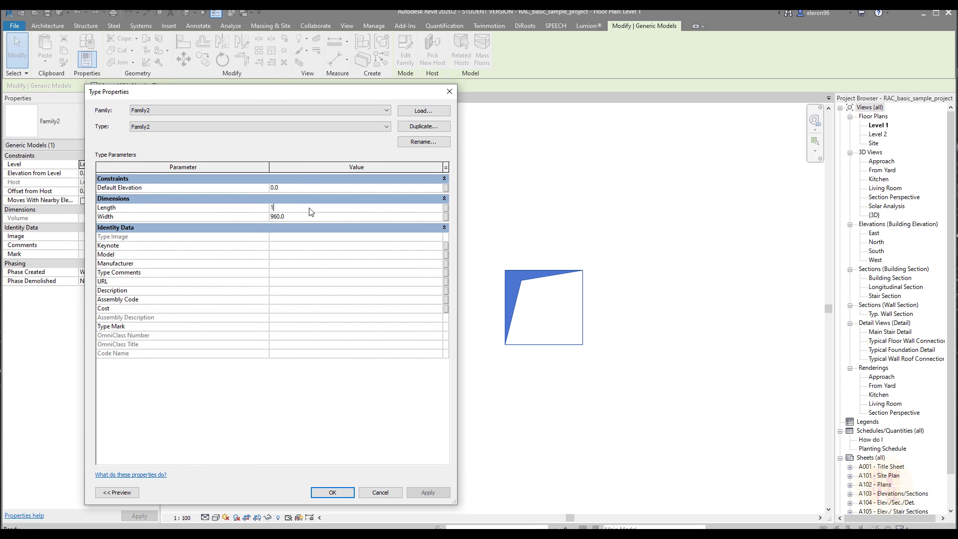
pyautogui.write('200')
pyautogui.click(333, 492)
pyautogui.press('Escape')
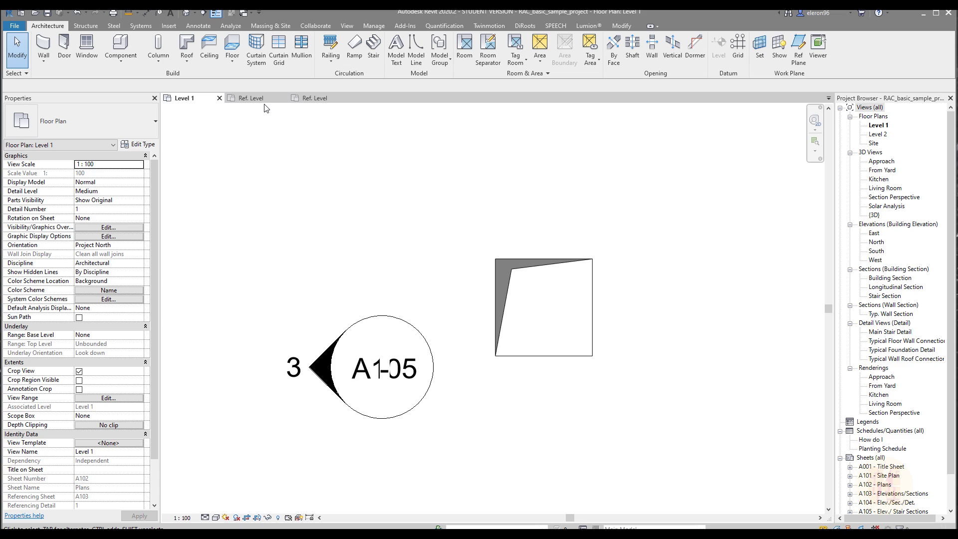
# - In the family's Ref. Level plan, start a void extrusion and sketch a rectangle slightly outside the four outer reference planes
pyautogui.click(253, 99)
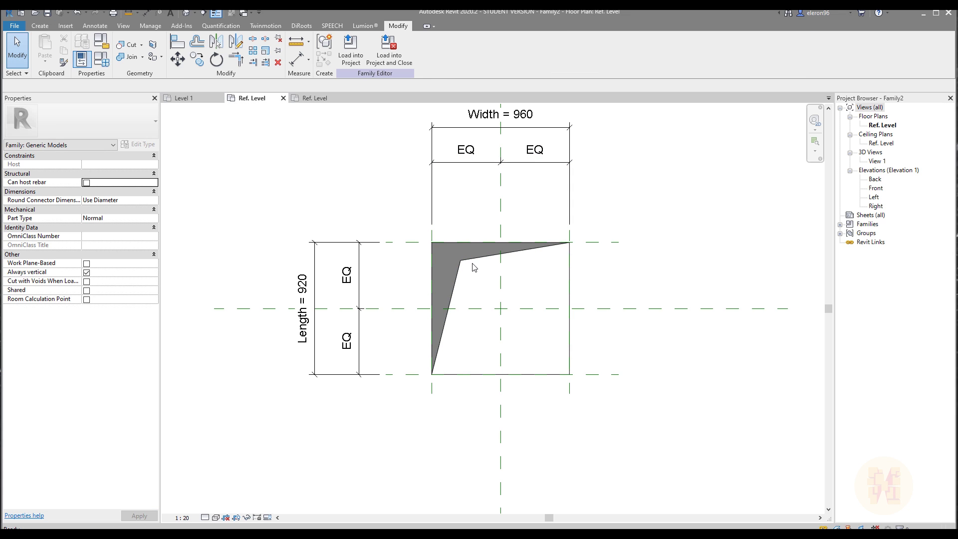
pyautogui.click(40, 25)
pyautogui.click(197, 55)
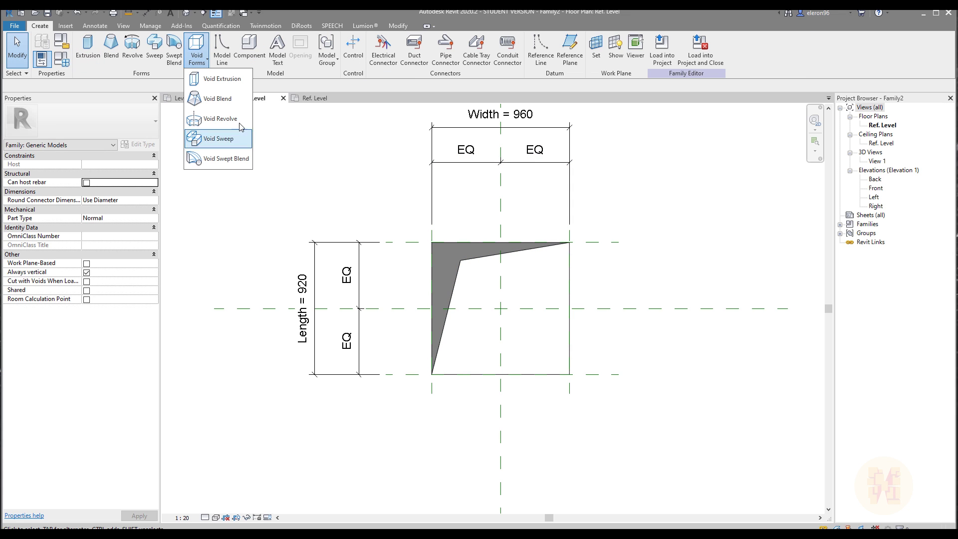
pyautogui.click(222, 79)
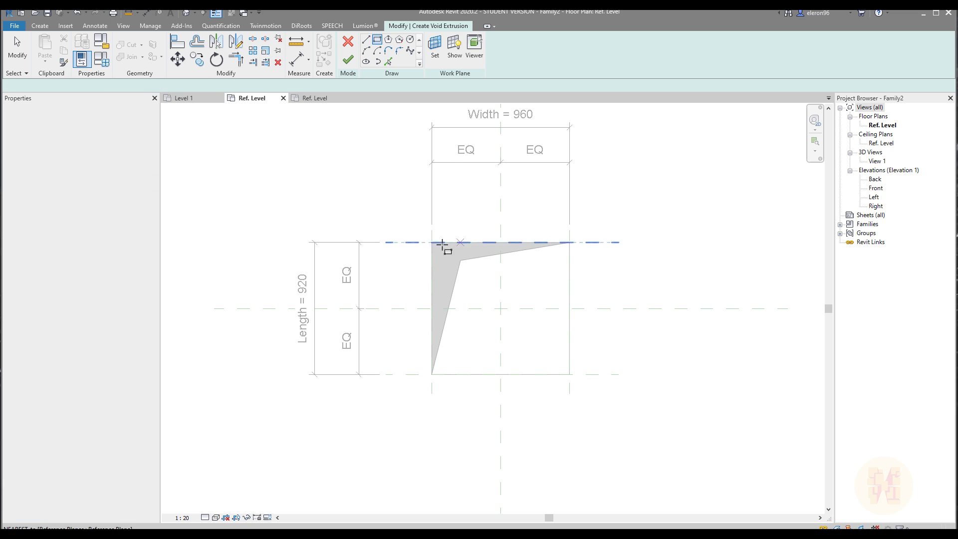
pyautogui.click(408, 229)
pyautogui.click(600, 404)
pyautogui.press('Escape')
pyautogui.press('Escape')
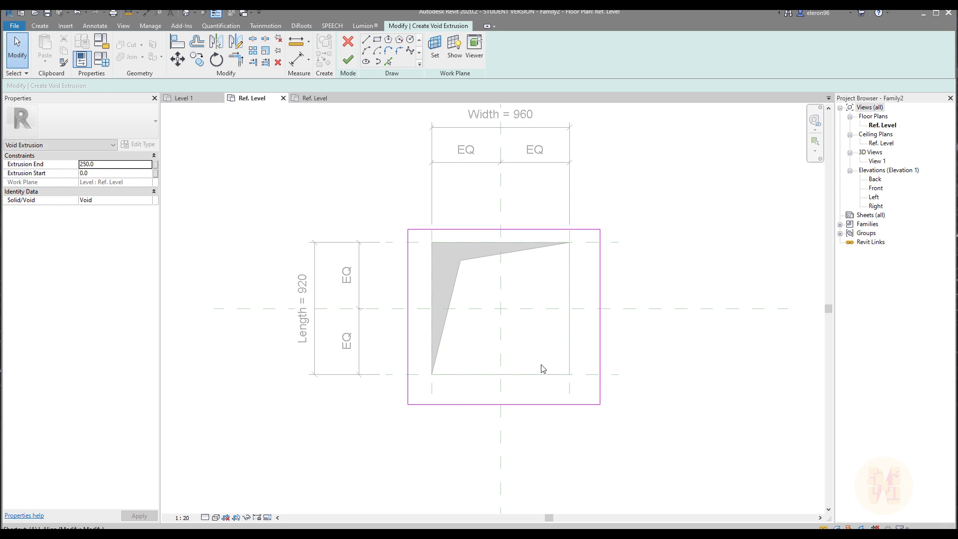
# - Align the void sketch's left and upper edges to the left vertical and upper horizontal reference planes
pyautogui.press('l')
pyautogui.click(433, 391)
pyautogui.click(408, 394)
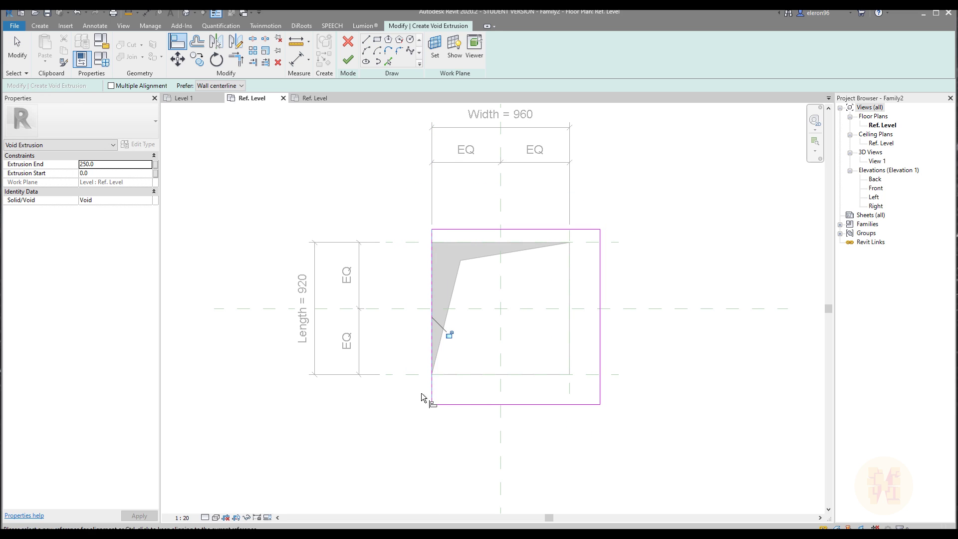
pyautogui.click(610, 243)
pyautogui.click(583, 230)
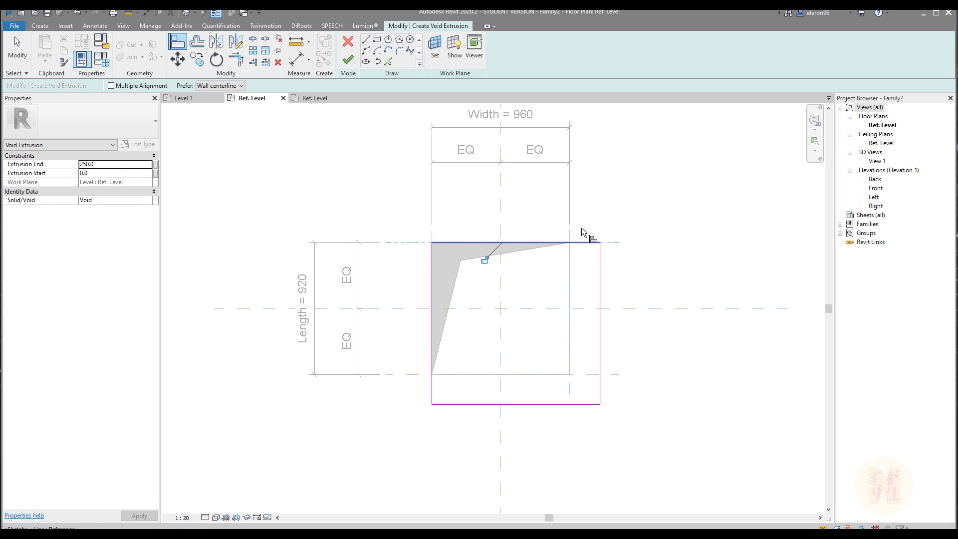
# - Align the void sketch's right and lower edges to their outer reference planes, and finish the void extrusion
pyautogui.click(569, 350)
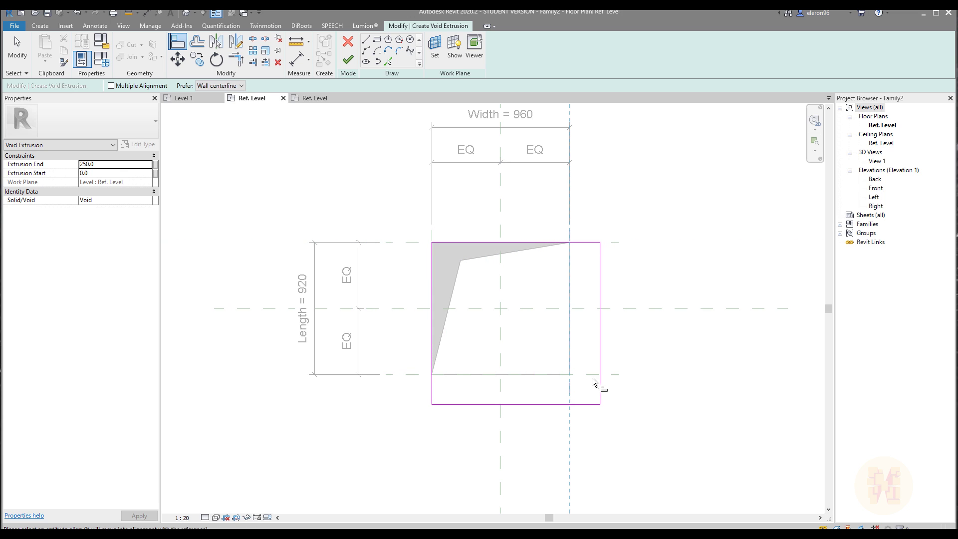
pyautogui.click(599, 382)
pyautogui.click(584, 375)
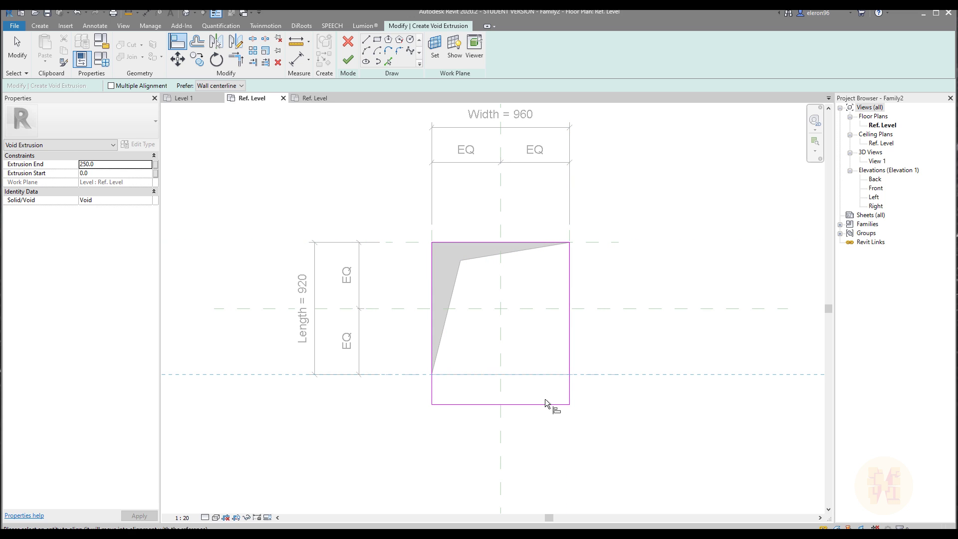
pyautogui.click(545, 403)
pyautogui.press('Escape')
pyautogui.moveTo(601, 307); pyautogui.dragTo(540, 315, button='middle')
pyautogui.click(348, 60)
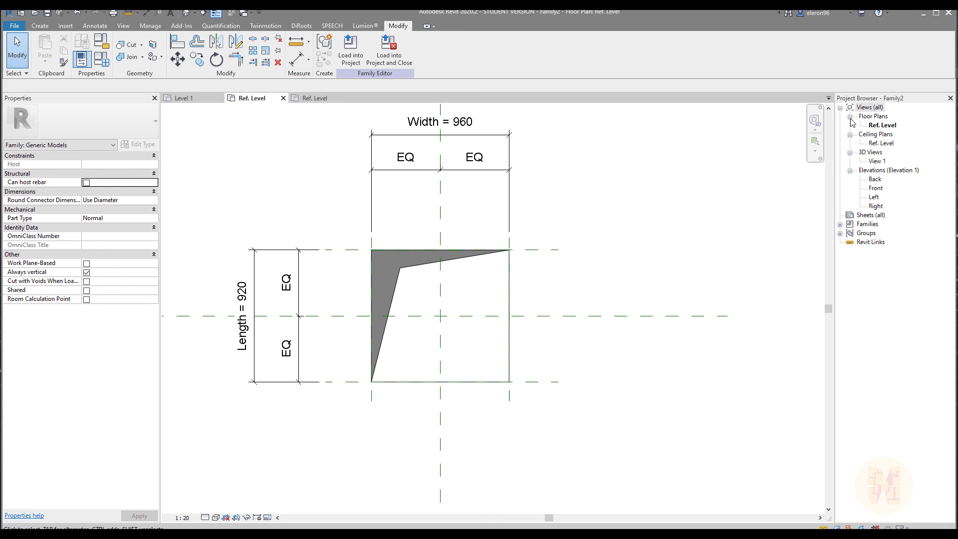
# - In the Back elevation, stretch the void extrusion's top up to about 1249 and raise its base above the Ref. Level
pyautogui.doubleClick(877, 177)
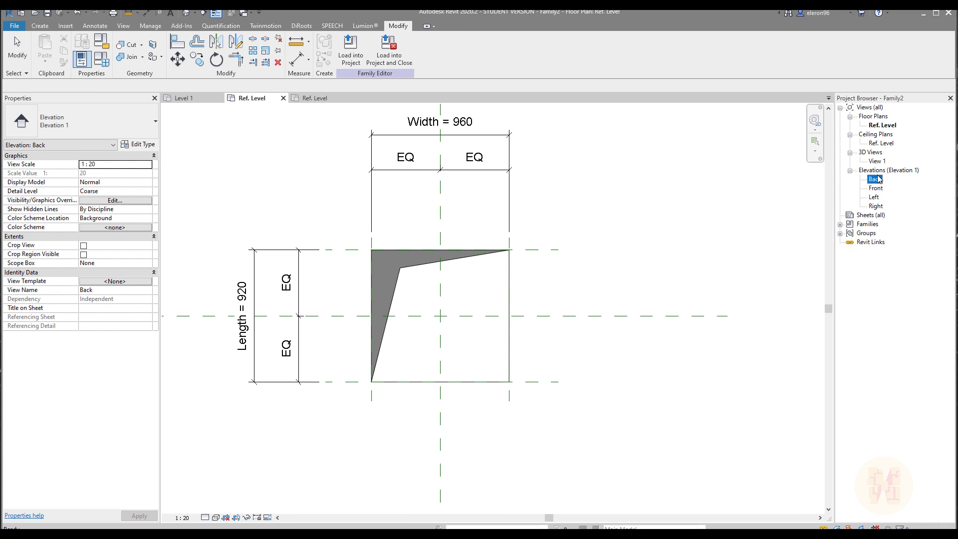
pyautogui.scroll(-2, 600, 246)
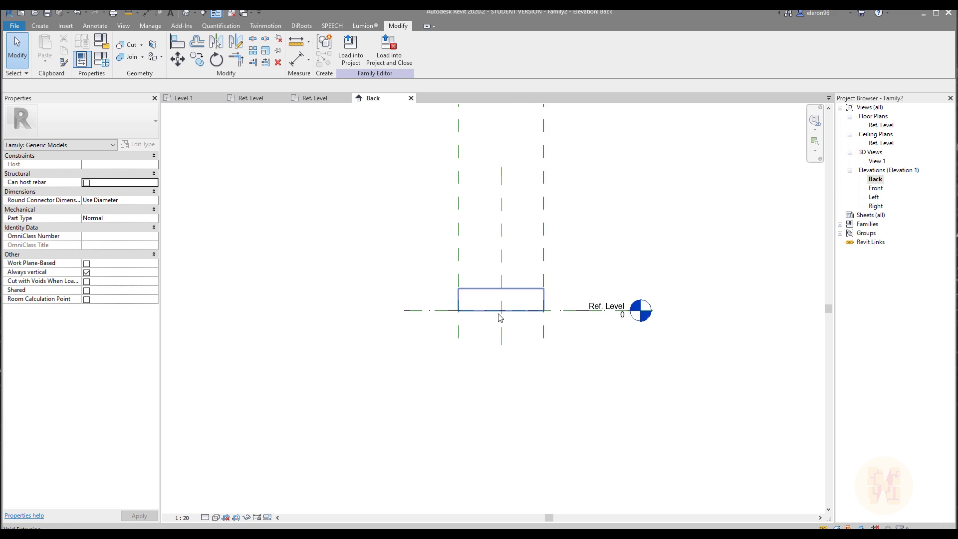
pyautogui.scroll(3, 491, 297)
pyautogui.click(466, 271)
pyautogui.moveTo(502, 258); pyautogui.dragTo(501, 139)
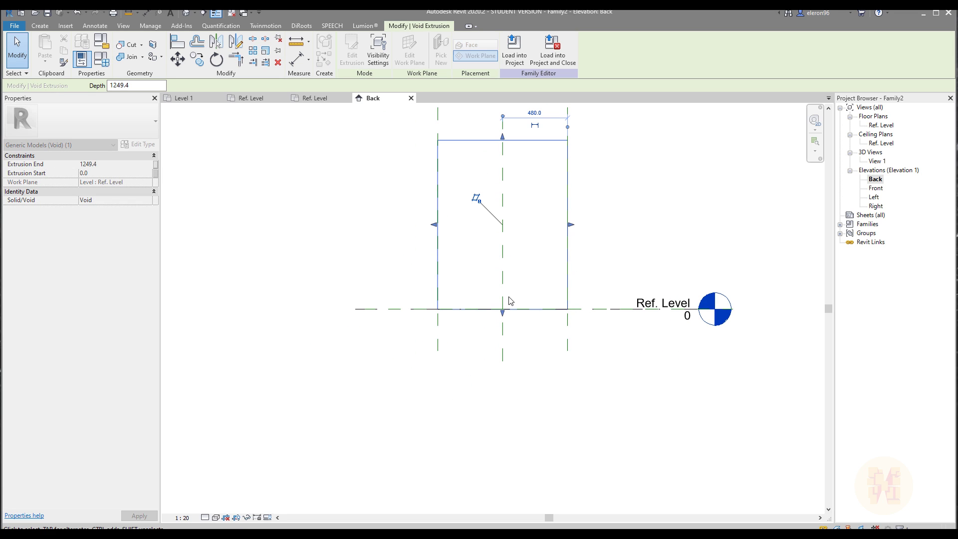
pyautogui.click(619, 269)
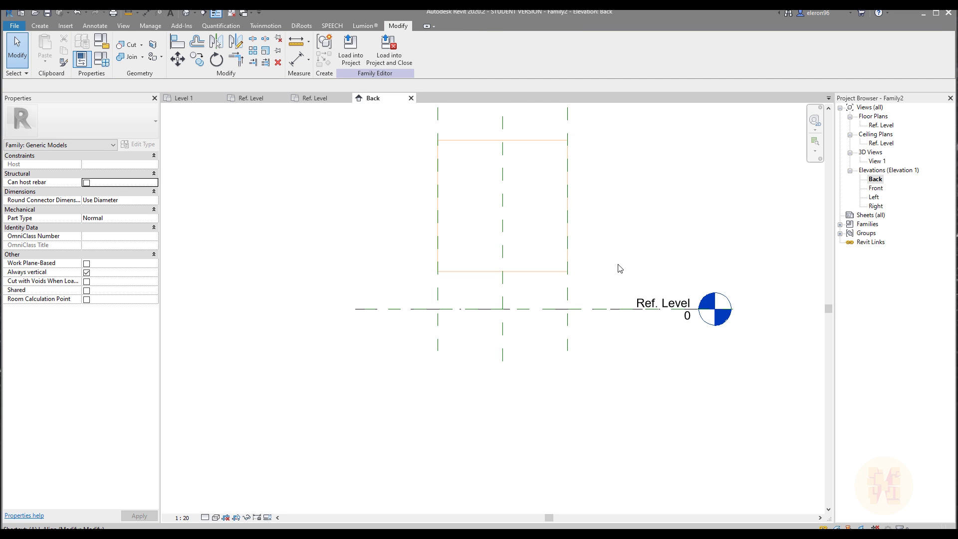
pyautogui.press('l')
pyautogui.scroll(3, 396, 299)
pyautogui.scroll(-4, 434, 293)
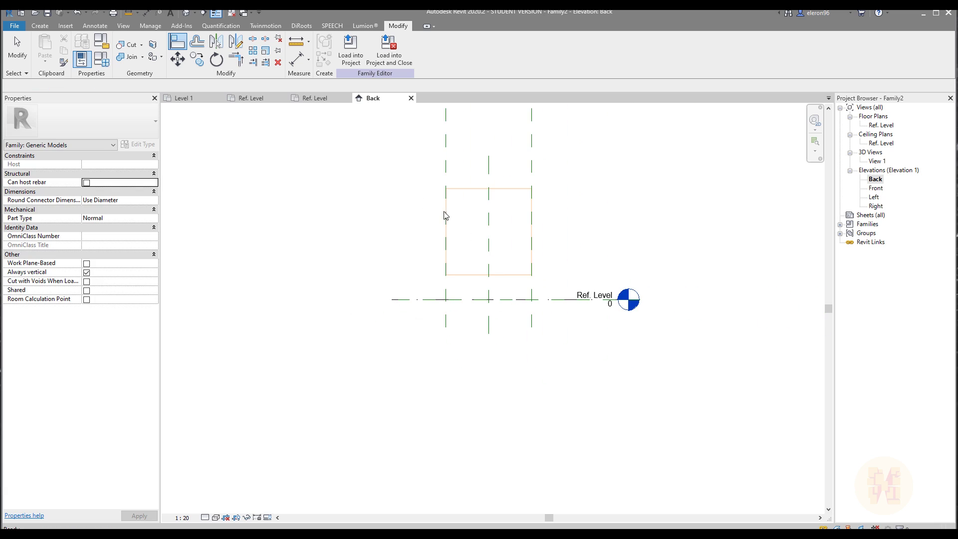
# - Draw two horizontal reference planes, one about 862 above the Ref. Level across the void and one about 478 below it
pyautogui.click(40, 25)
pyautogui.click(569, 47)
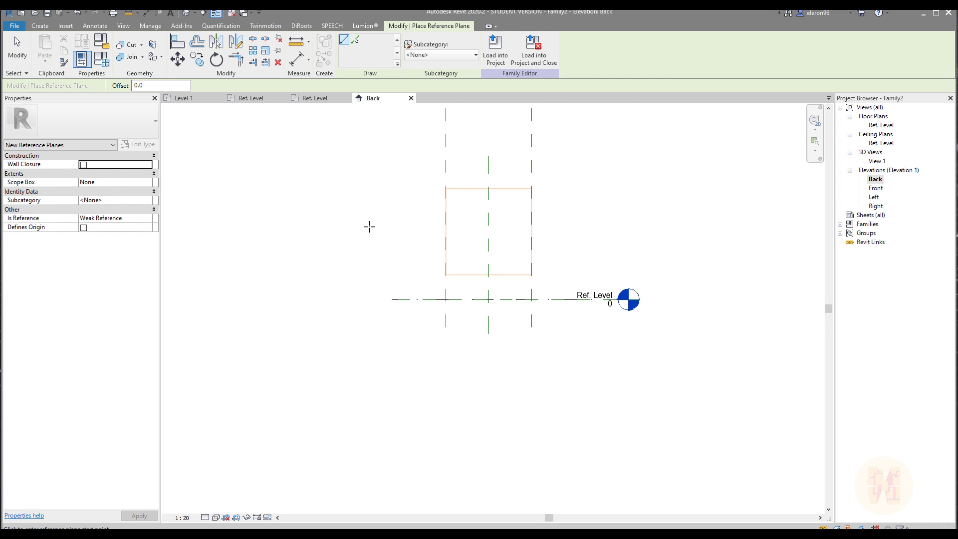
pyautogui.click(369, 222)
pyautogui.click(615, 222)
pyautogui.click(379, 342)
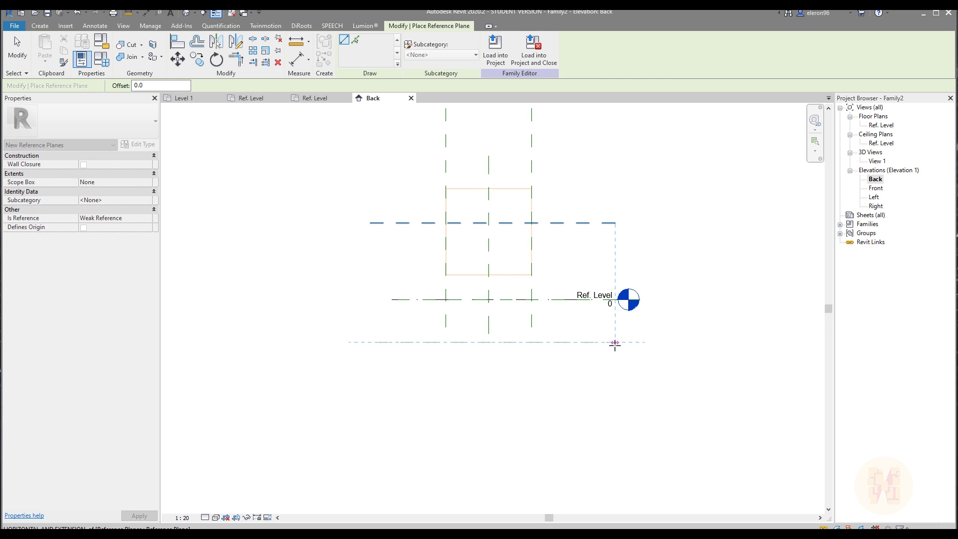
pyautogui.click(614, 344)
pyautogui.press('Escape')
pyautogui.press('Escape')
# - Dimension the upper and lower reference planes separately to the Ref. Level, placing both dimensions beside the void
pyautogui.scroll(4, 488, 306)
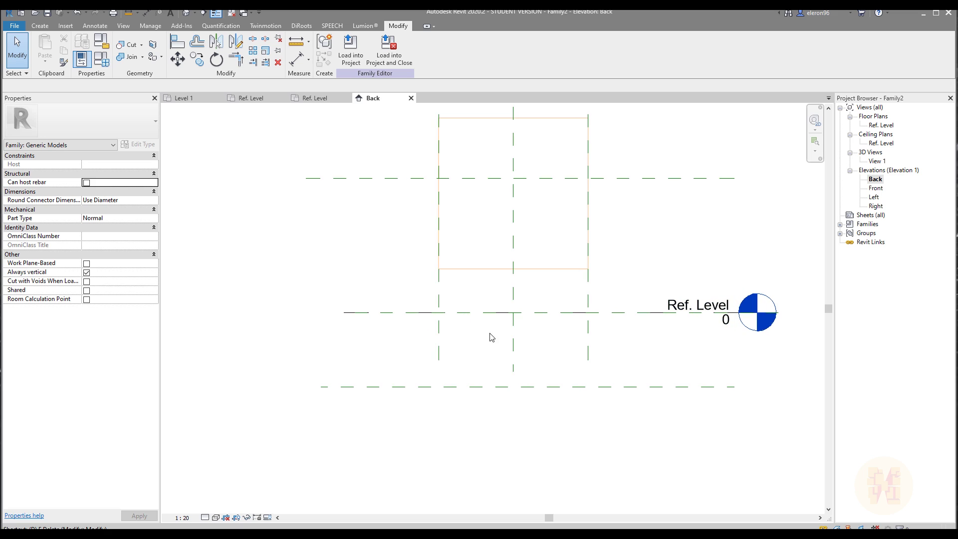
pyautogui.press('d')
pyautogui.press('i')
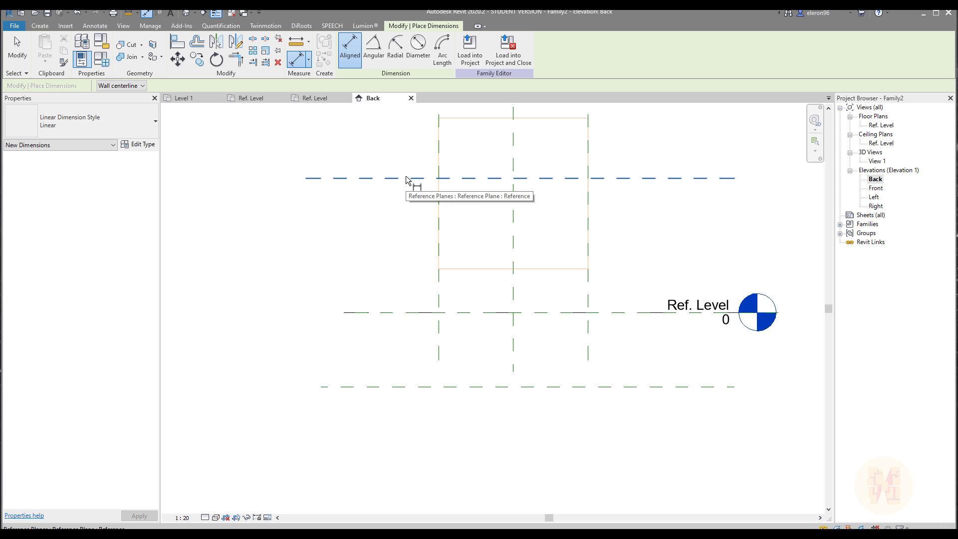
pyautogui.click(406, 178)
pyautogui.click(342, 313)
pyautogui.click(289, 276)
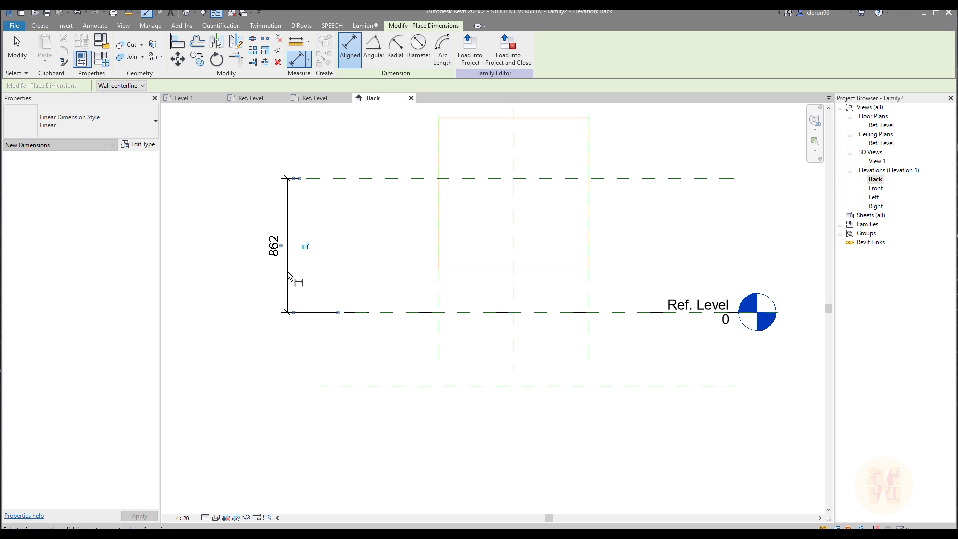
pyautogui.click(368, 313)
pyautogui.click(394, 386)
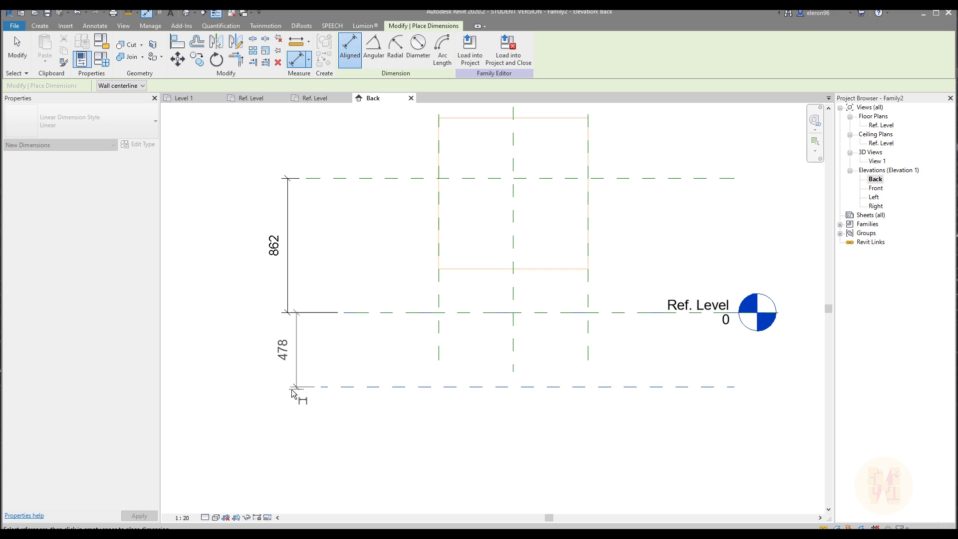
pyautogui.click(255, 391)
pyautogui.press('Escape')
pyautogui.press('Escape')
# - Align and lock the void extrusion's bottom edge to the lower reference plane
pyautogui.press('a')
pyautogui.press('l')
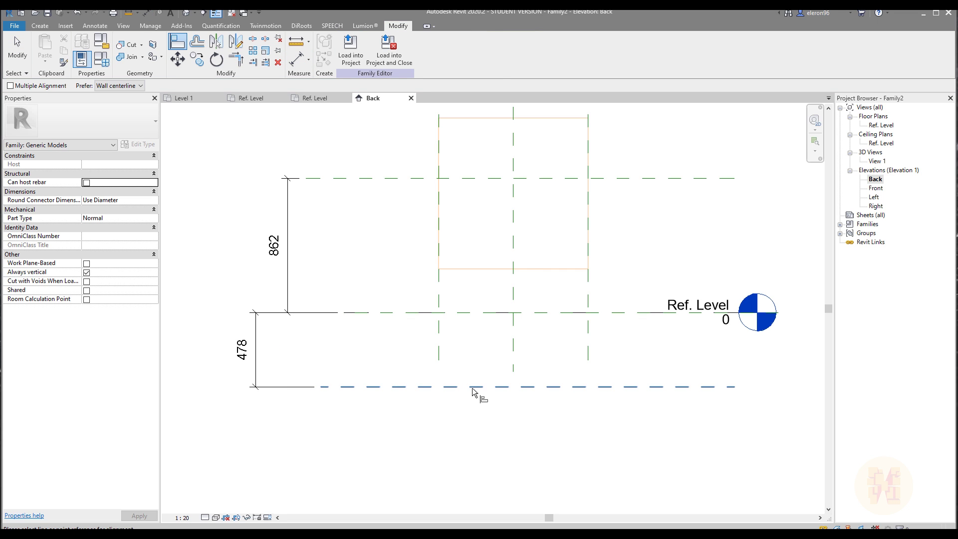
pyautogui.click(472, 387)
pyautogui.click(488, 270)
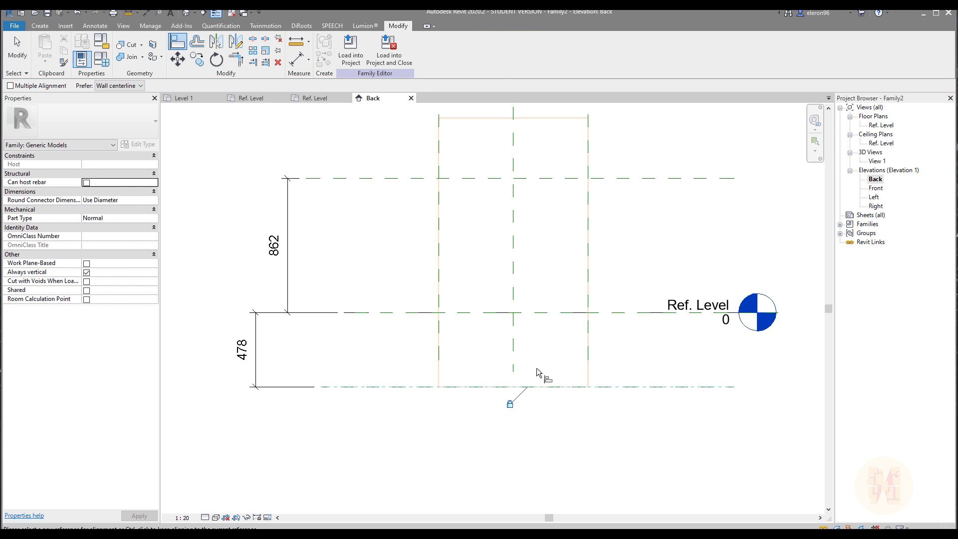
pyautogui.scroll(-2, 536, 372)
pyautogui.click(536, 202)
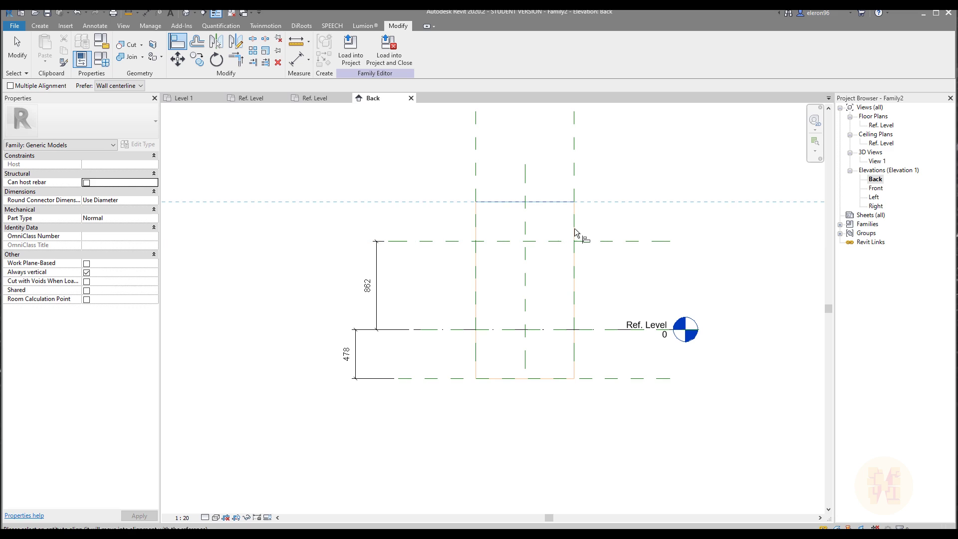
pyautogui.press('Escape')
pyautogui.press('Escape')
# - Align and lock the void extrusion's top edge to the upper reference plane
pyautogui.press('a')
pyautogui.press('l')
pyautogui.click(603, 243)
pyautogui.click(556, 203)
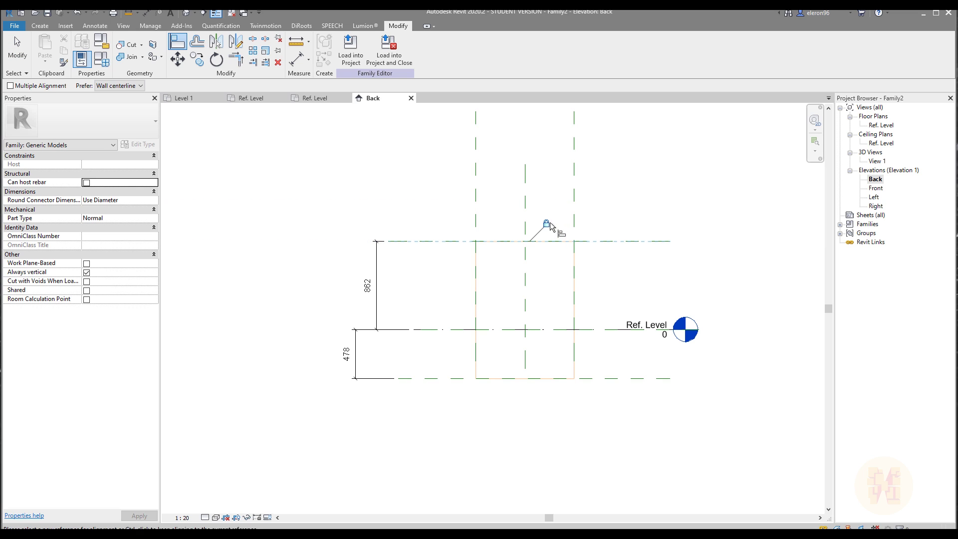
pyautogui.moveTo(484, 362); pyautogui.dragTo(522, 364, button='middle')
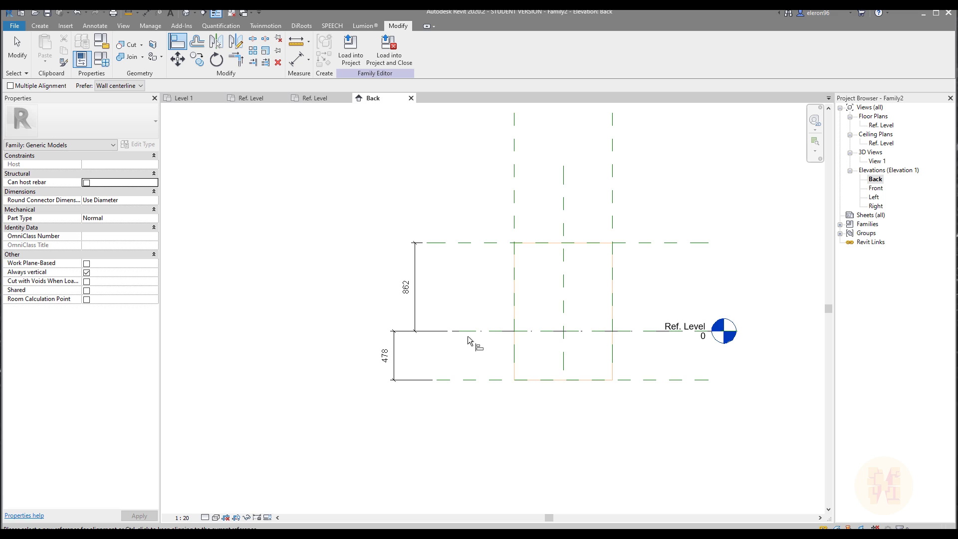
# - Label the dimension between the Ref. Level and the lower reference plane with a new instance family parameter named Based
pyautogui.press('Escape')
pyautogui.scroll(2, 502, 310)
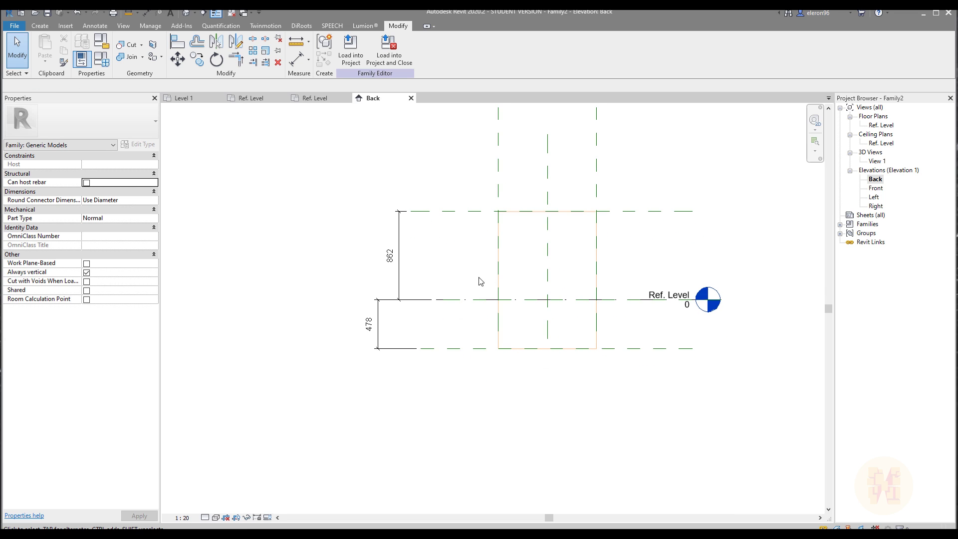
pyautogui.click(333, 331)
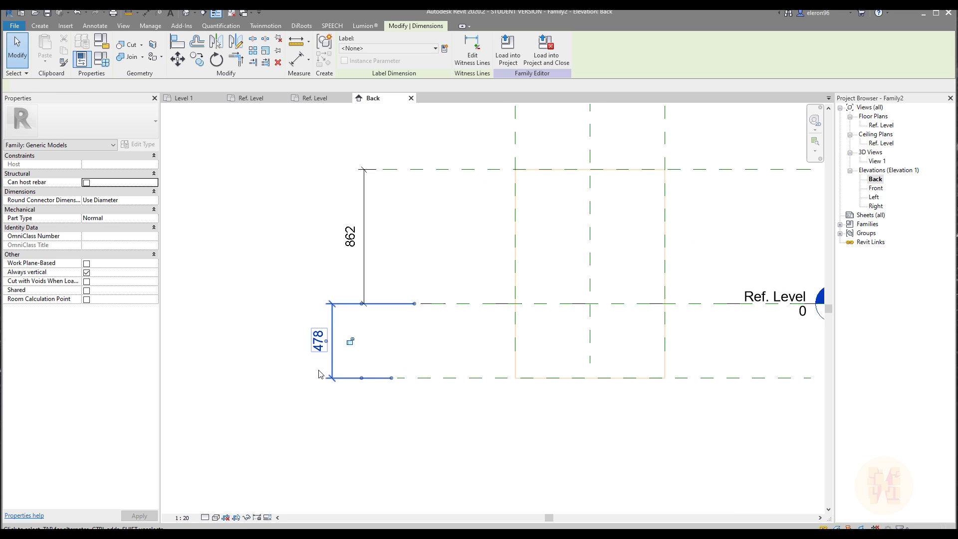
pyautogui.click(444, 49)
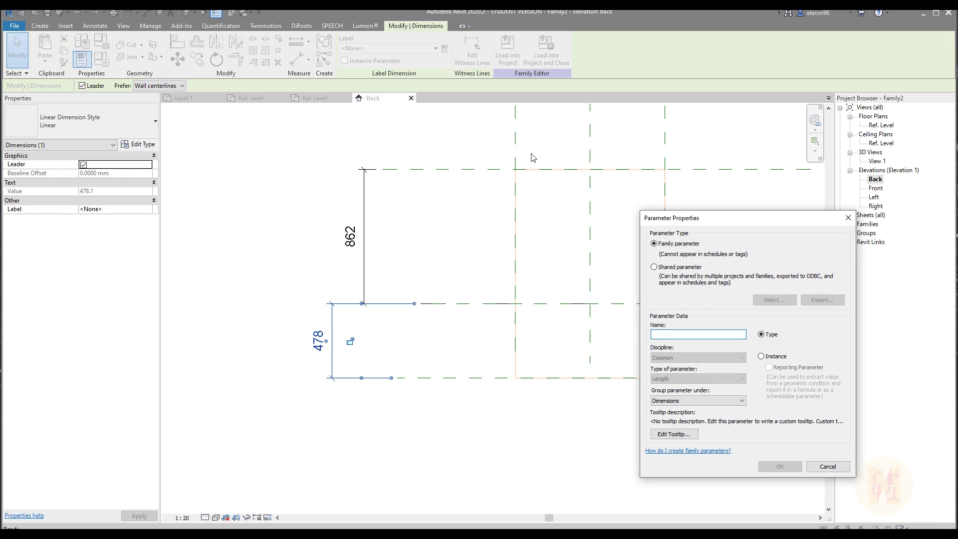
pyautogui.write('Based')
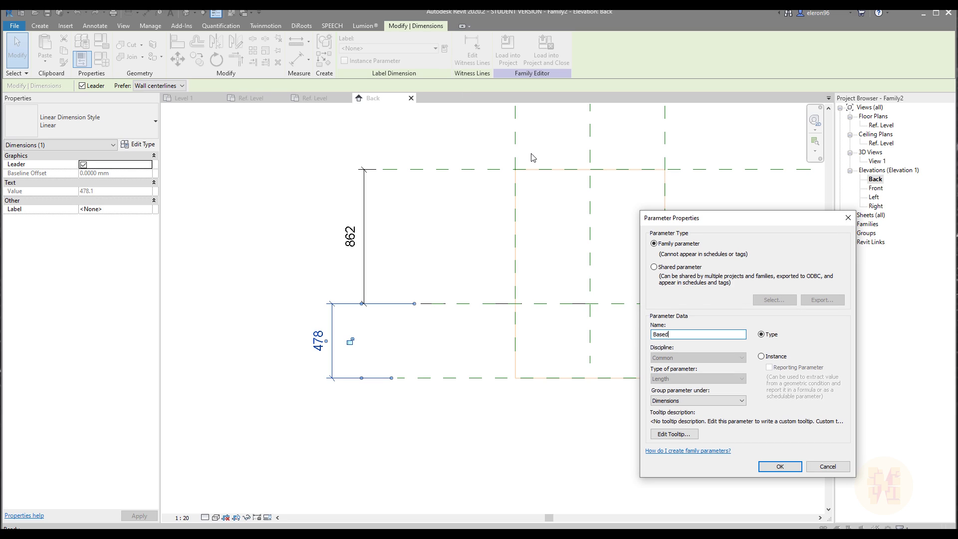
pyautogui.click(762, 356)
pyautogui.click(780, 467)
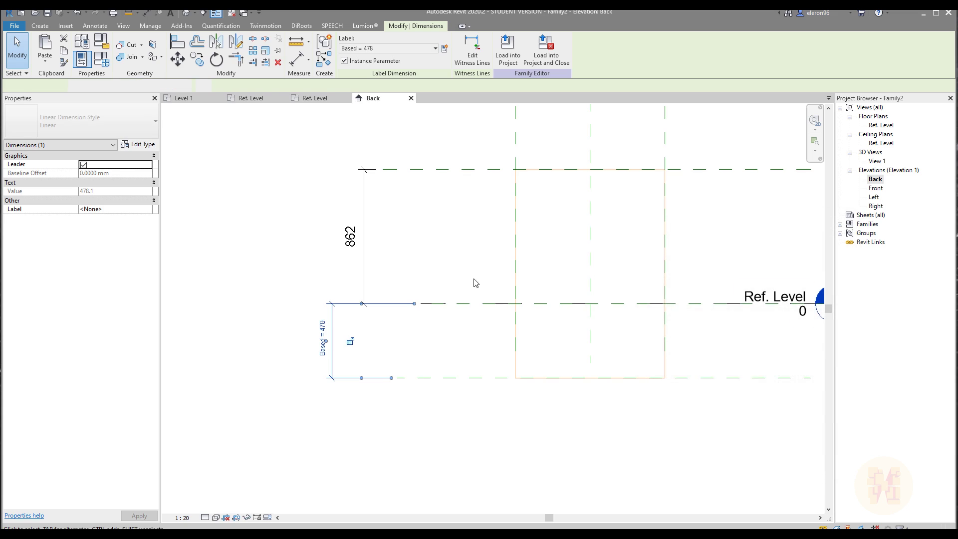
pyautogui.click(442, 290)
# - Label the dimension between the Ref. Level and the upper reference plane with a new instance family parameter named Top
pyautogui.click(369, 250)
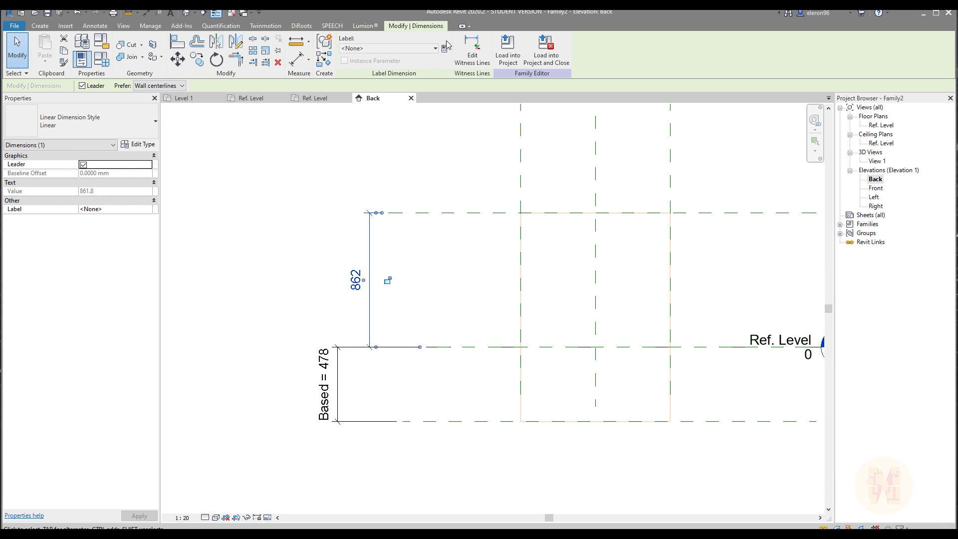
pyautogui.click(445, 48)
pyautogui.write('Top')
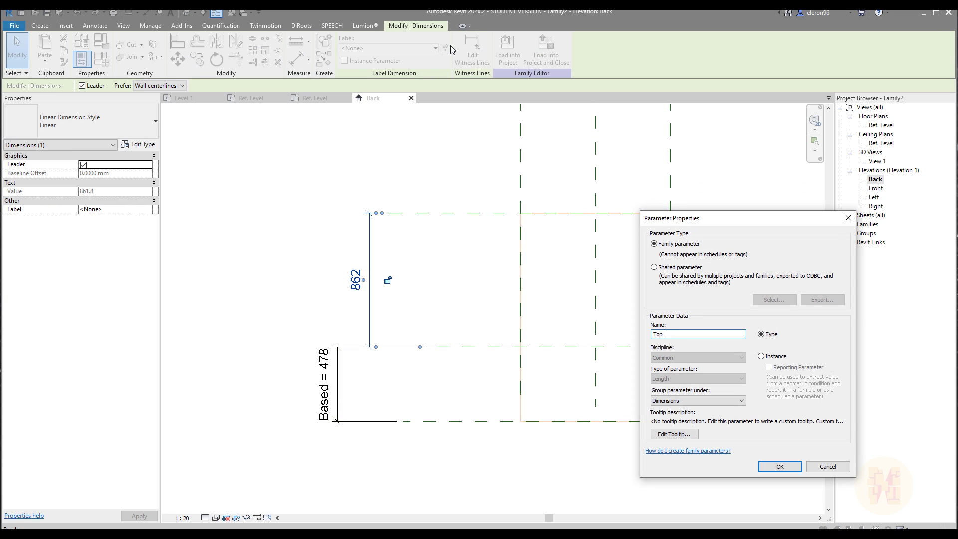
pyautogui.click(762, 356)
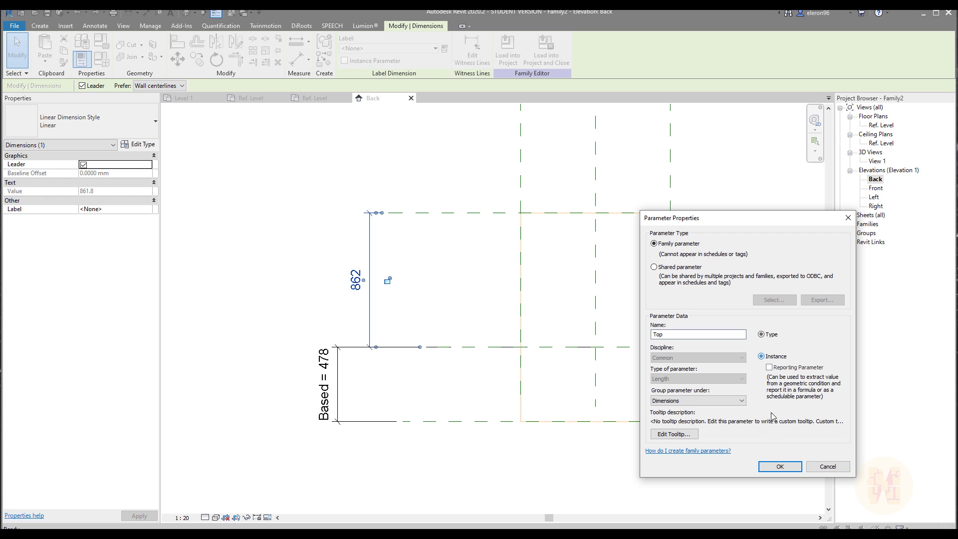
pyautogui.click(779, 467)
pyautogui.scroll(-2, 574, 306)
pyautogui.click(587, 321)
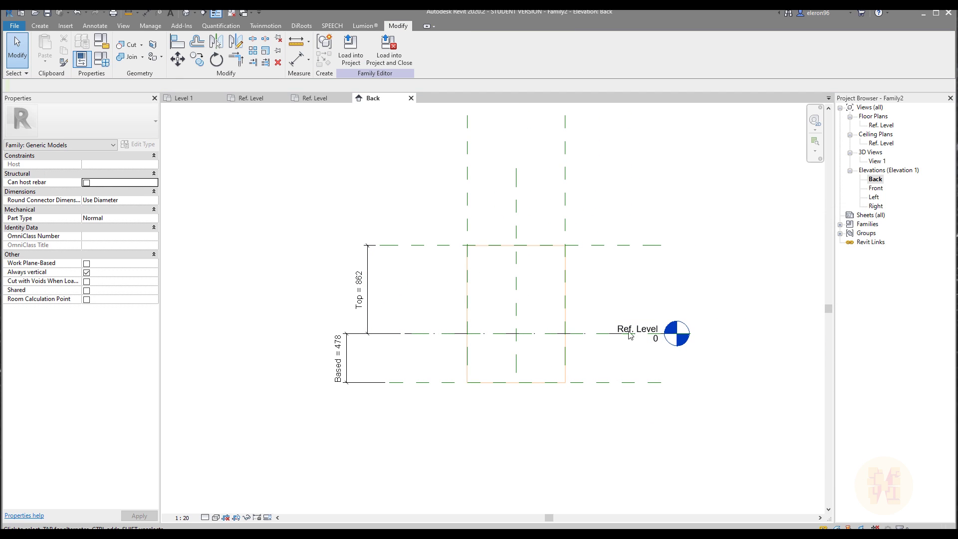
pyautogui.moveTo(612, 341); pyautogui.dragTo(583, 291, button='middle')
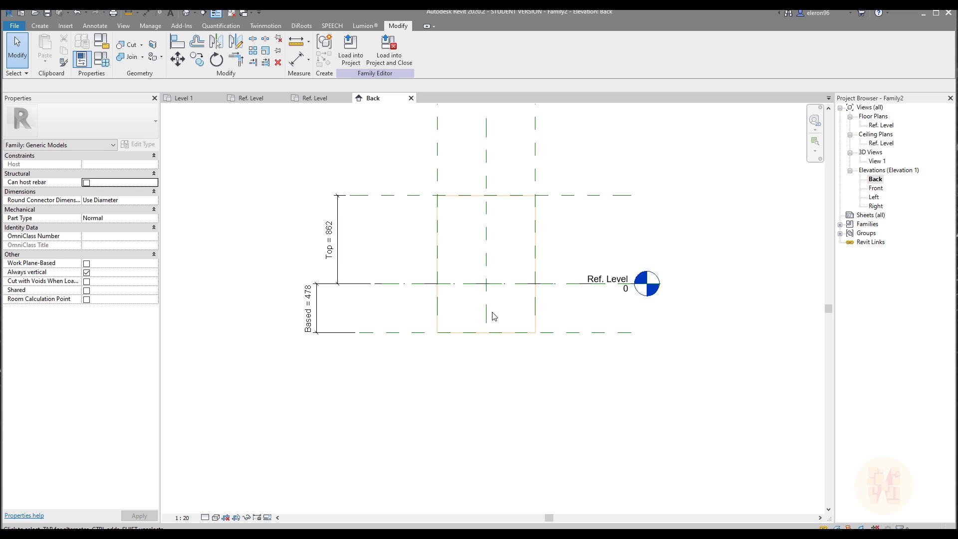
# - Load the shaft opening family into RAC_basic_sample_project.rvt, overwriting the existing version and its parameter values
pyautogui.click(314, 98)
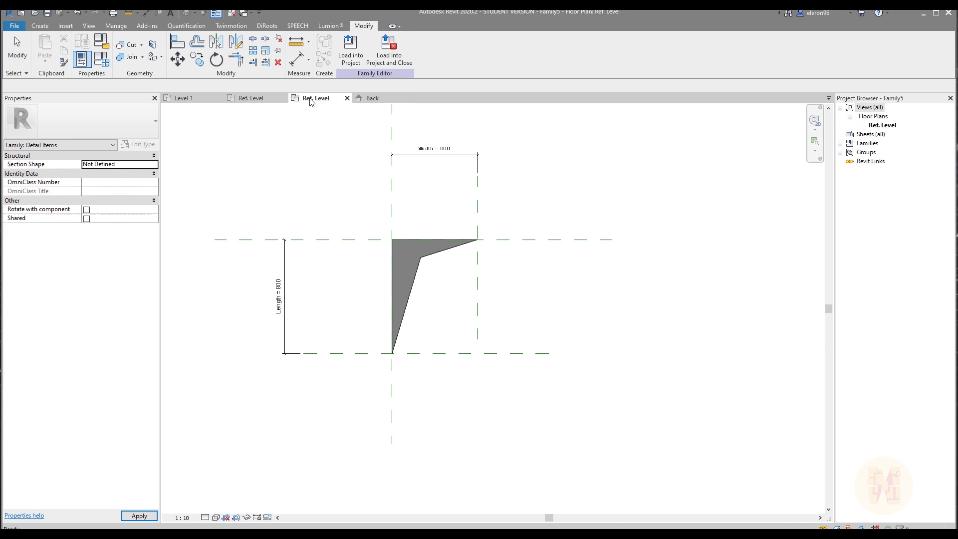
pyautogui.click(40, 26)
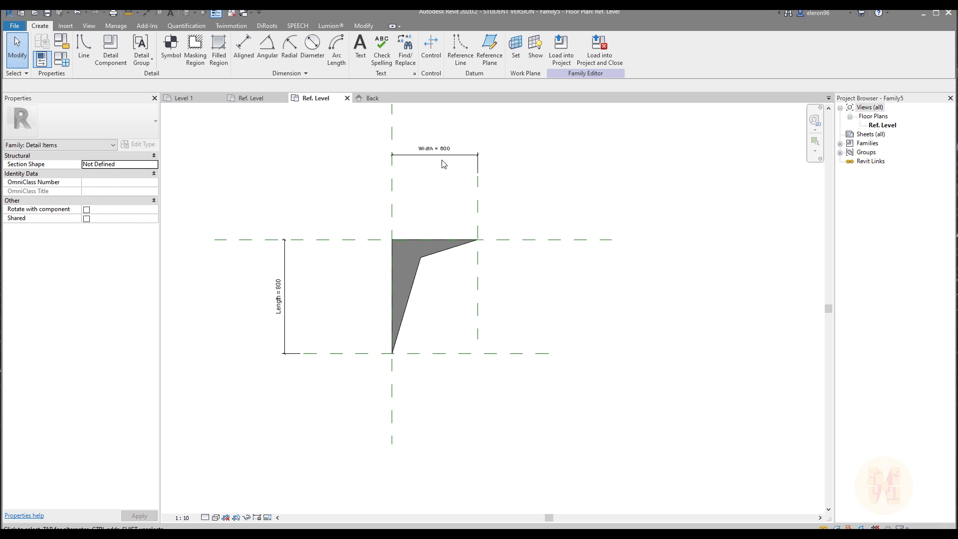
pyautogui.moveTo(511, 280); pyautogui.dragTo(578, 311, button='middle')
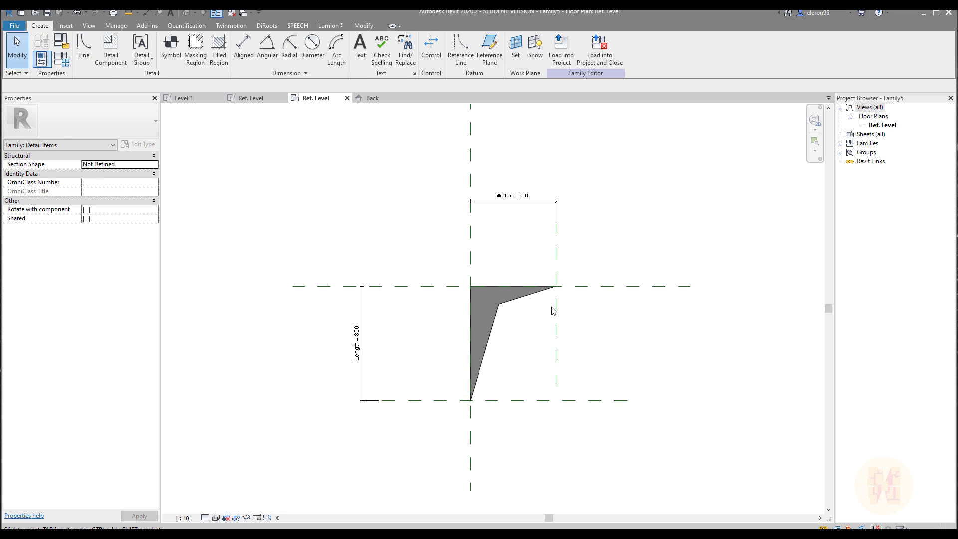
pyautogui.hotkey('ctrl', 'Tab')
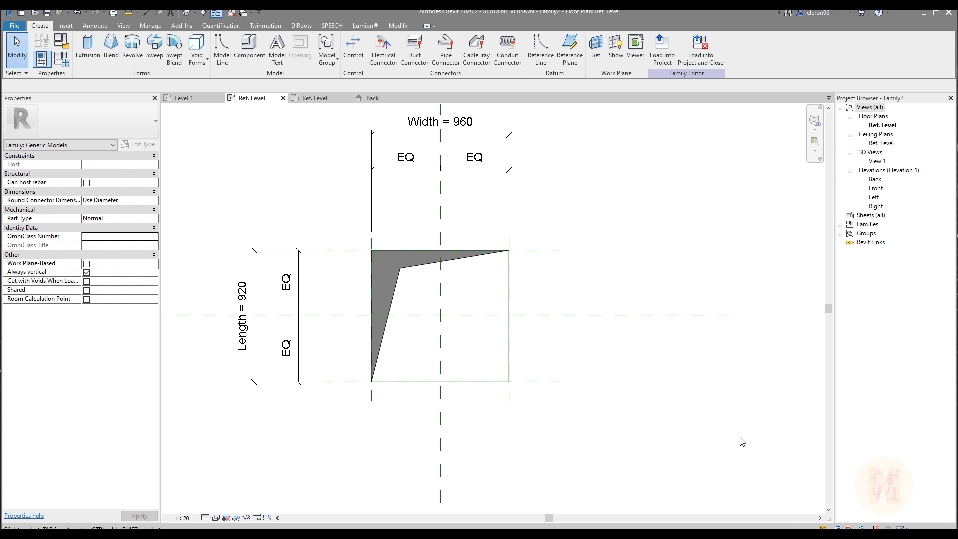
pyautogui.moveTo(511, 335); pyautogui.dragTo(560, 321, button='middle')
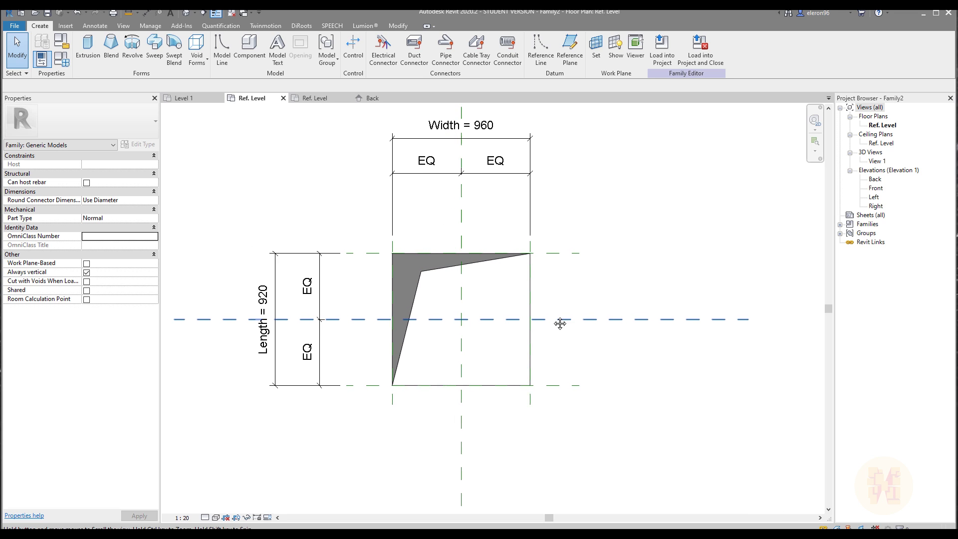
pyautogui.click(662, 49)
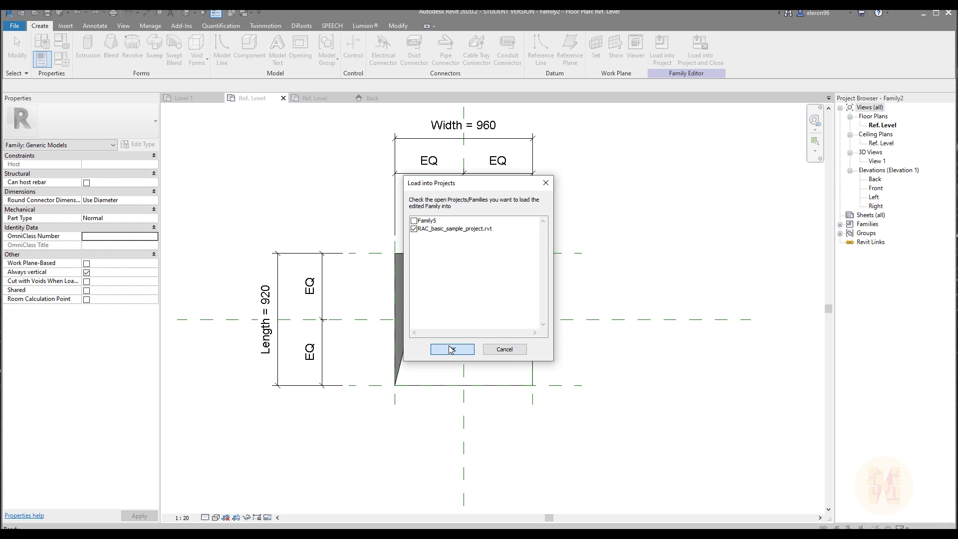
pyautogui.press('Return')
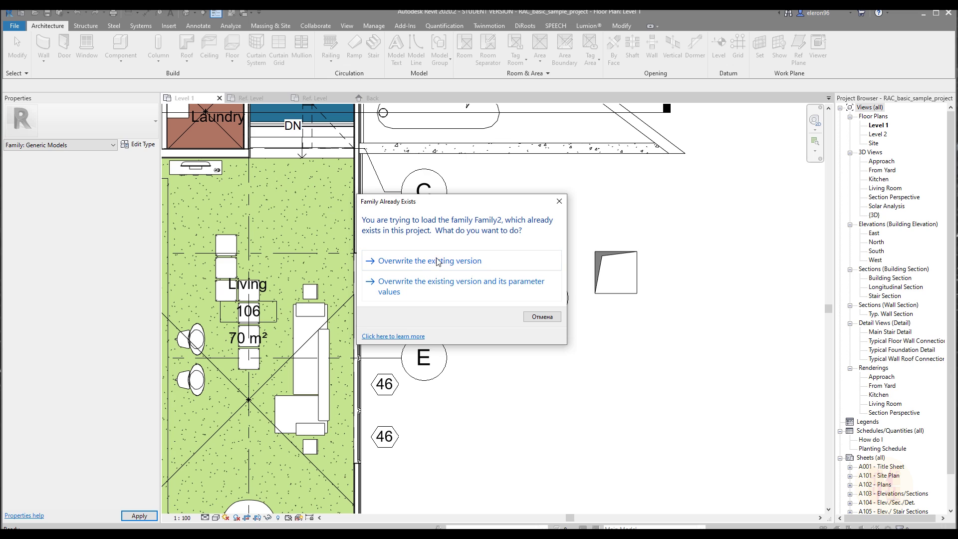
pyautogui.click(420, 292)
# - Move the shaft opening from outside the building onto the Living room floor on Level 1
pyautogui.click(606, 267)
pyautogui.moveTo(605, 266); pyautogui.dragTo(288, 214)
pyautogui.click(609, 384)
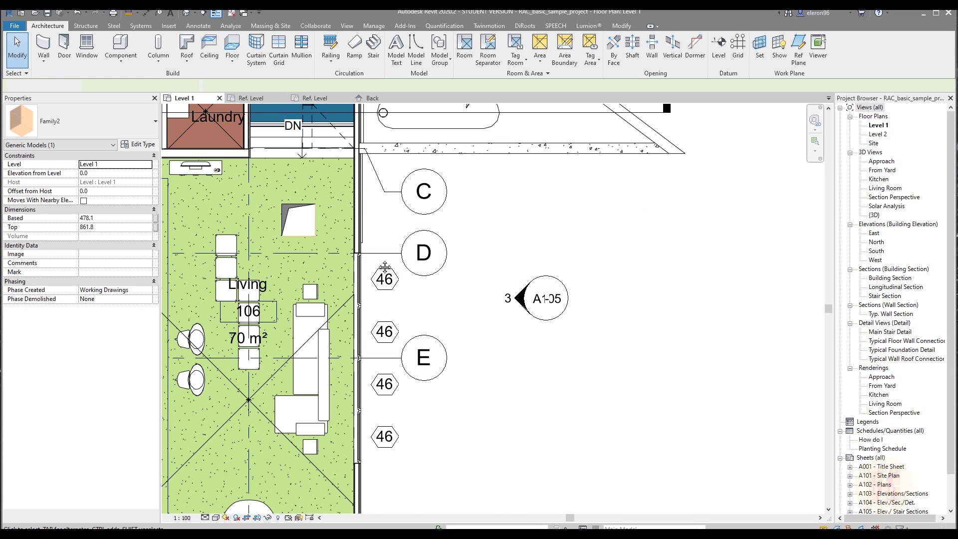
# - Set the Top parameter of the shaft opening in the Living room to 5000
pyautogui.scroll(5, 307, 223)
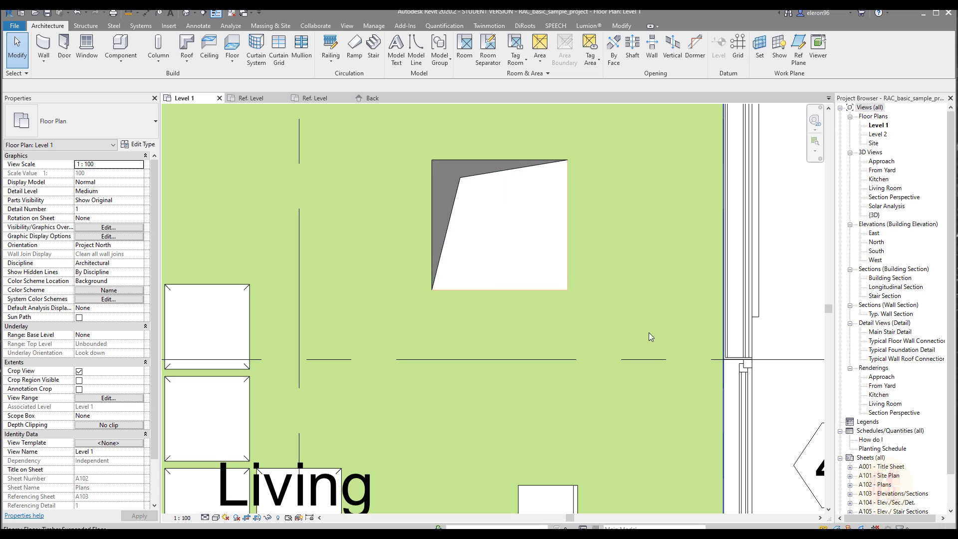
pyautogui.moveTo(458, 234); pyautogui.dragTo(383, 267, button='middle')
pyautogui.click(378, 259)
pyautogui.scroll(-2, 380, 259)
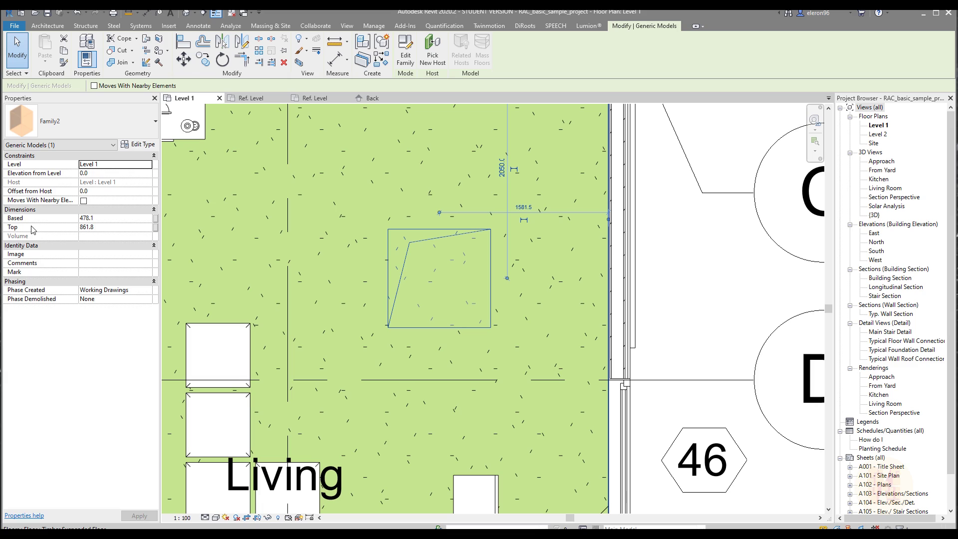
pyautogui.click(116, 227)
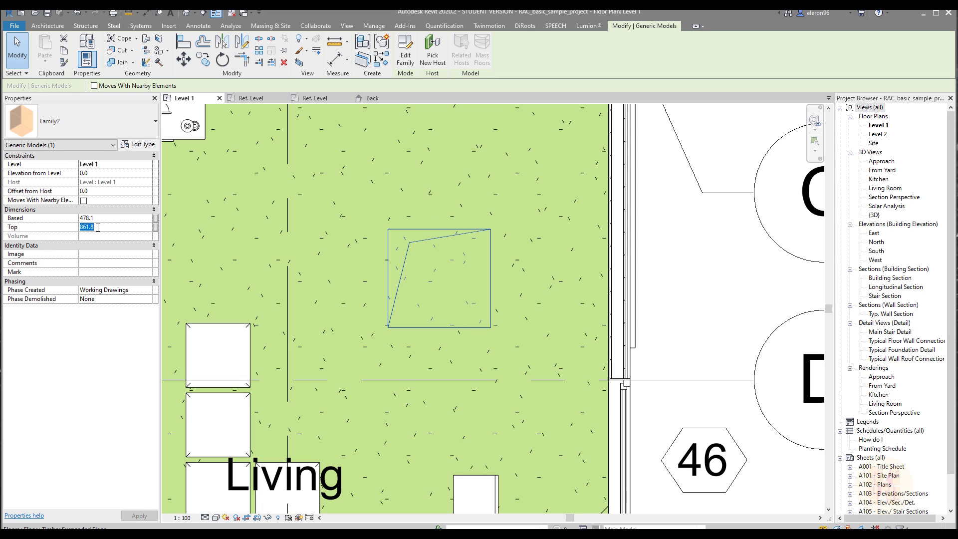
pyautogui.write('5000.0')
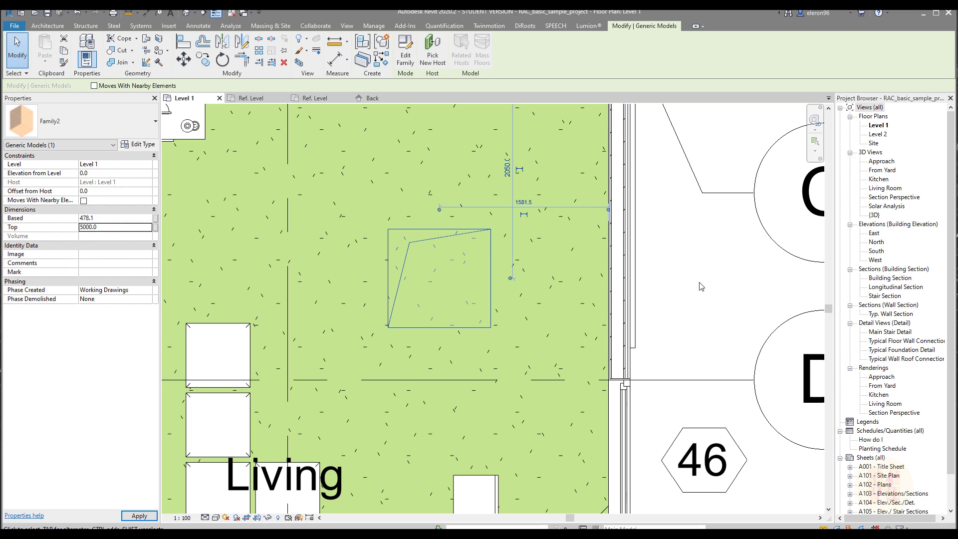
pyautogui.press('Escape')
# - Open the Level 2 floor plan and examine how the shaft opening appears near the Observation Deck
pyautogui.click(876, 134)
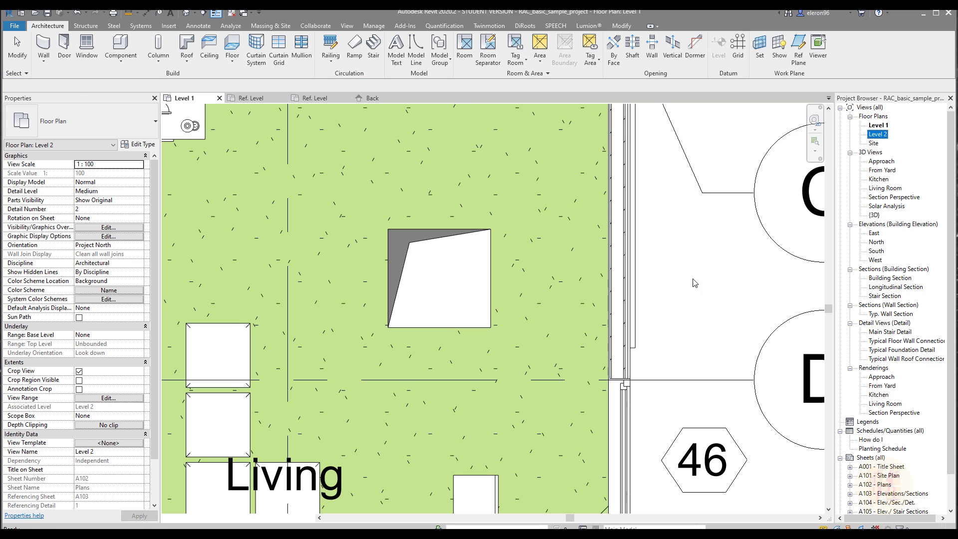
pyautogui.doubleClick(877, 135)
pyautogui.scroll(-4, 458, 299)
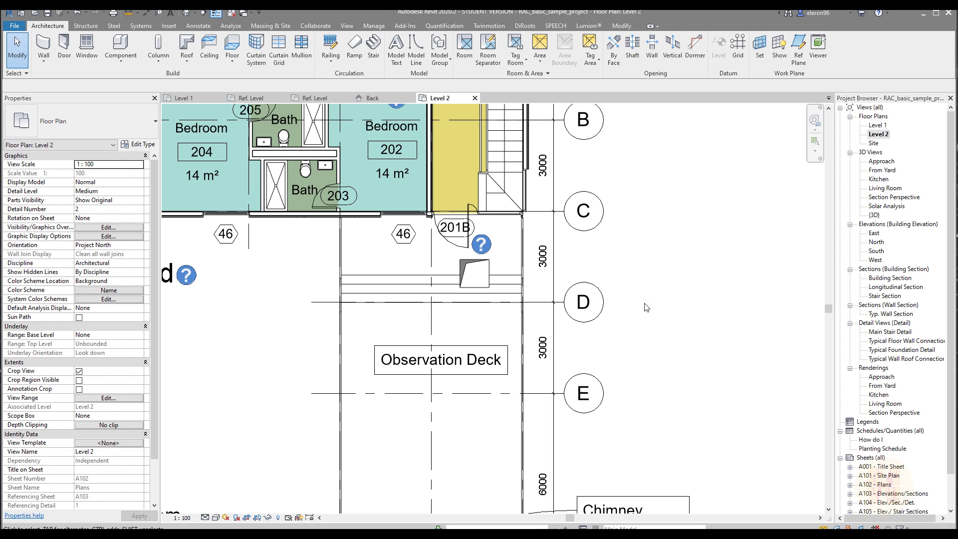
pyautogui.click(469, 274)
pyautogui.scroll(3, 469, 275)
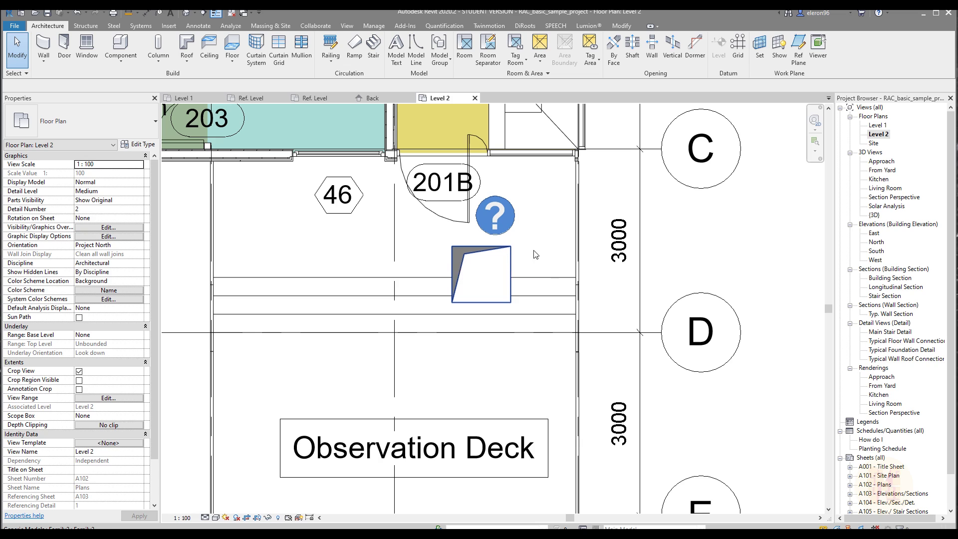
# - Return to the Level 1 floor plan and move the shaft opening left within the Living room, onto the vertical grid line
pyautogui.doubleClick(878, 125)
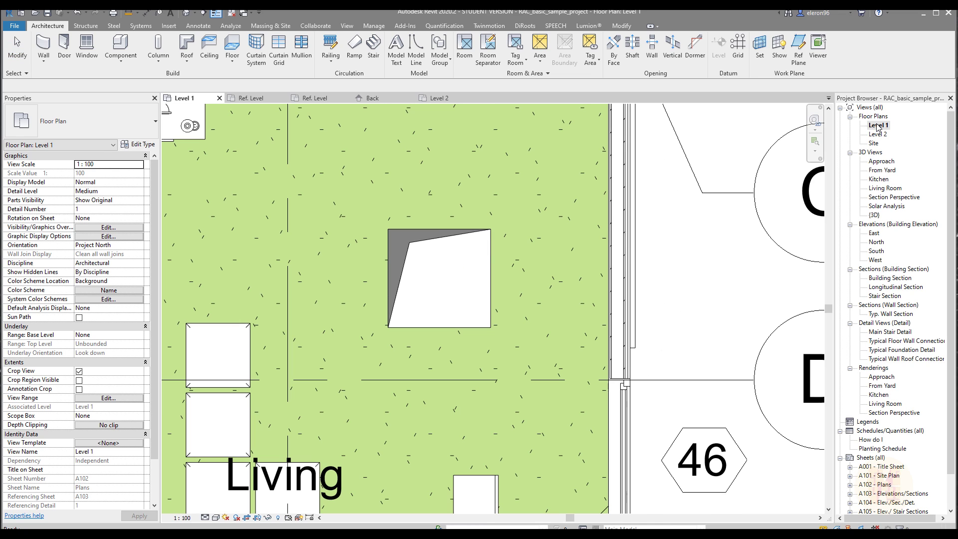
pyautogui.click(422, 238)
pyautogui.moveTo(422, 237); pyautogui.dragTo(317, 221)
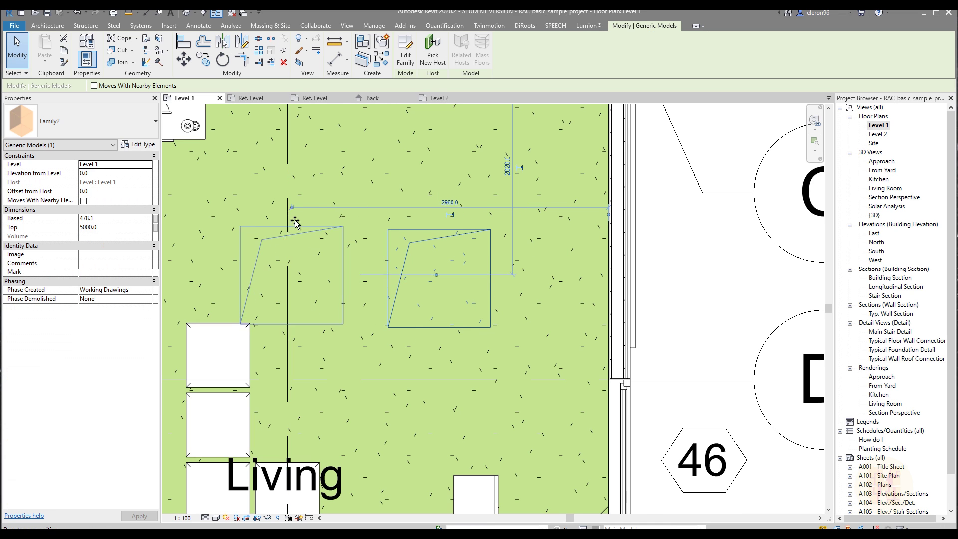
pyautogui.click(472, 244)
pyautogui.press('Escape')
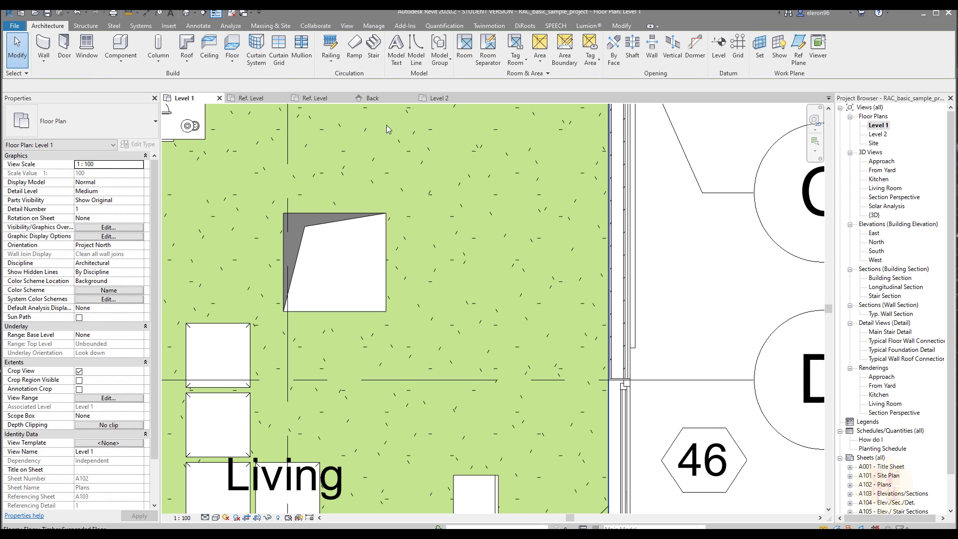
# - Try to tag the shaft opening in the Living room by category, without loading a Generic Models tag
pyautogui.click(203, 27)
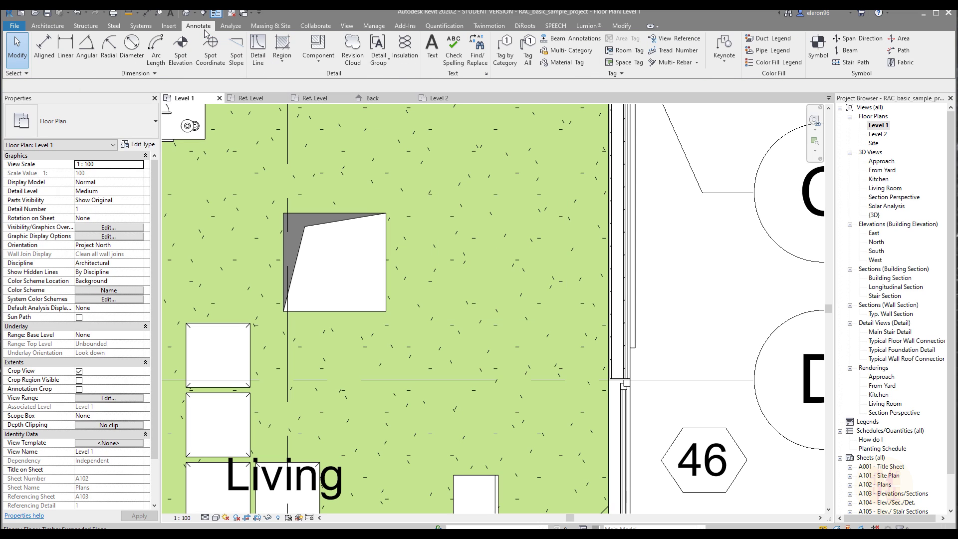
pyautogui.click(505, 48)
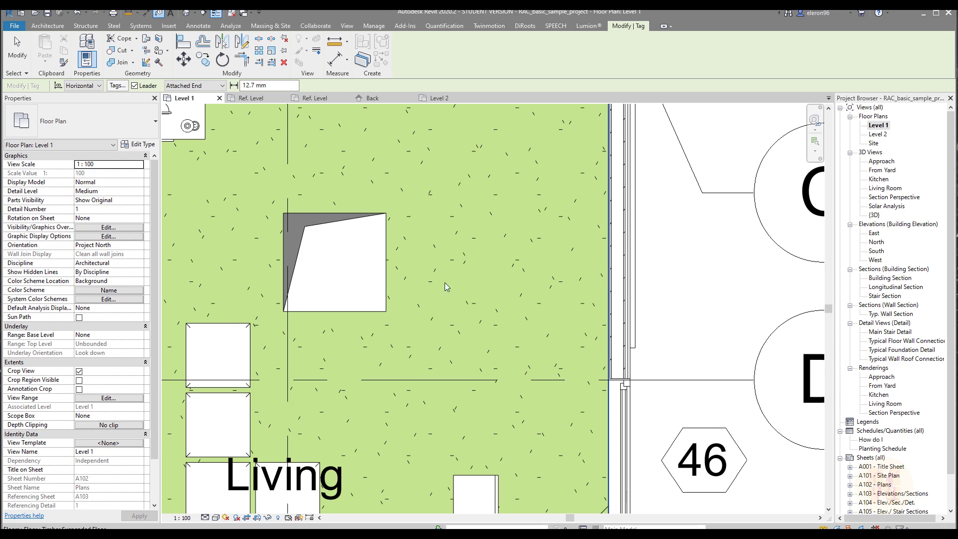
pyautogui.click(332, 244)
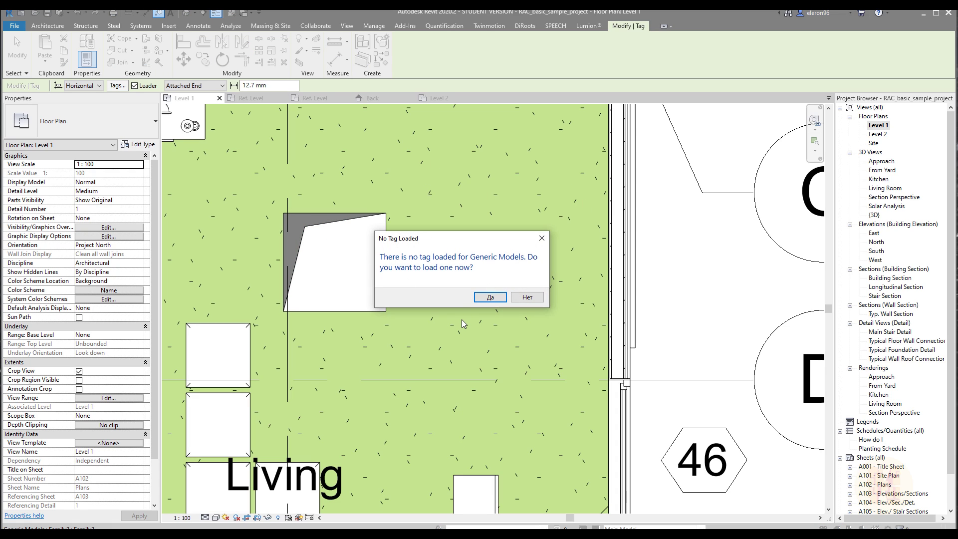
pyautogui.press('Escape')
pyautogui.scroll(-3, 439, 294)
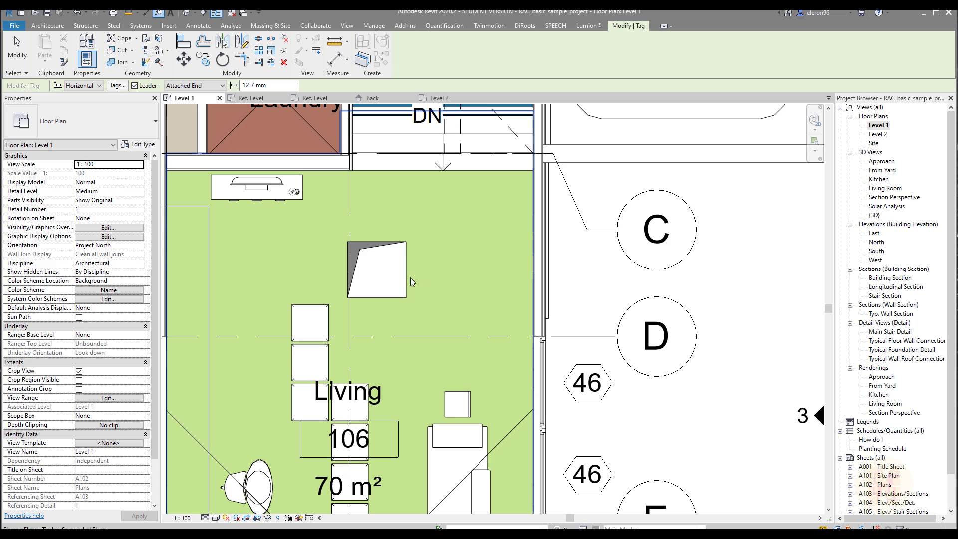
pyautogui.click(374, 267)
pyautogui.press('Escape')
pyautogui.press('Escape')
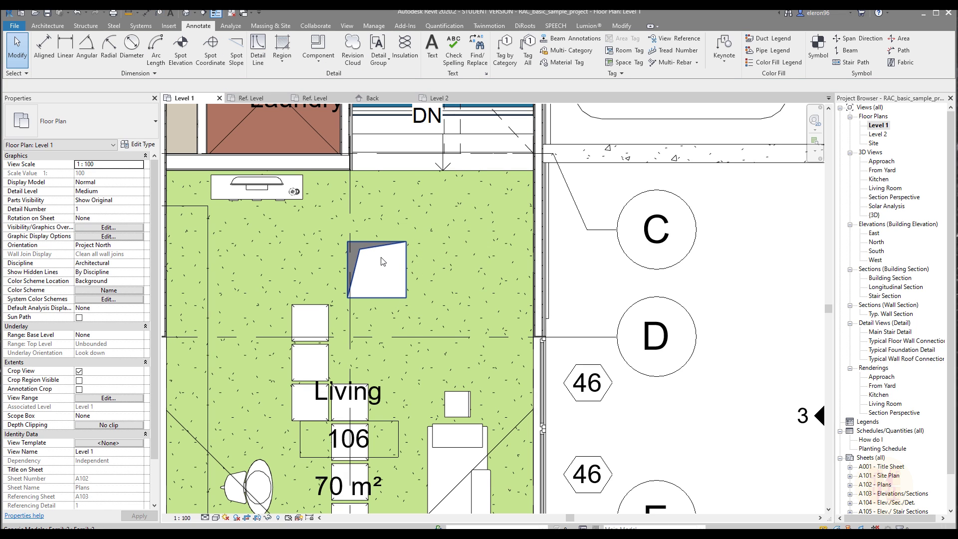